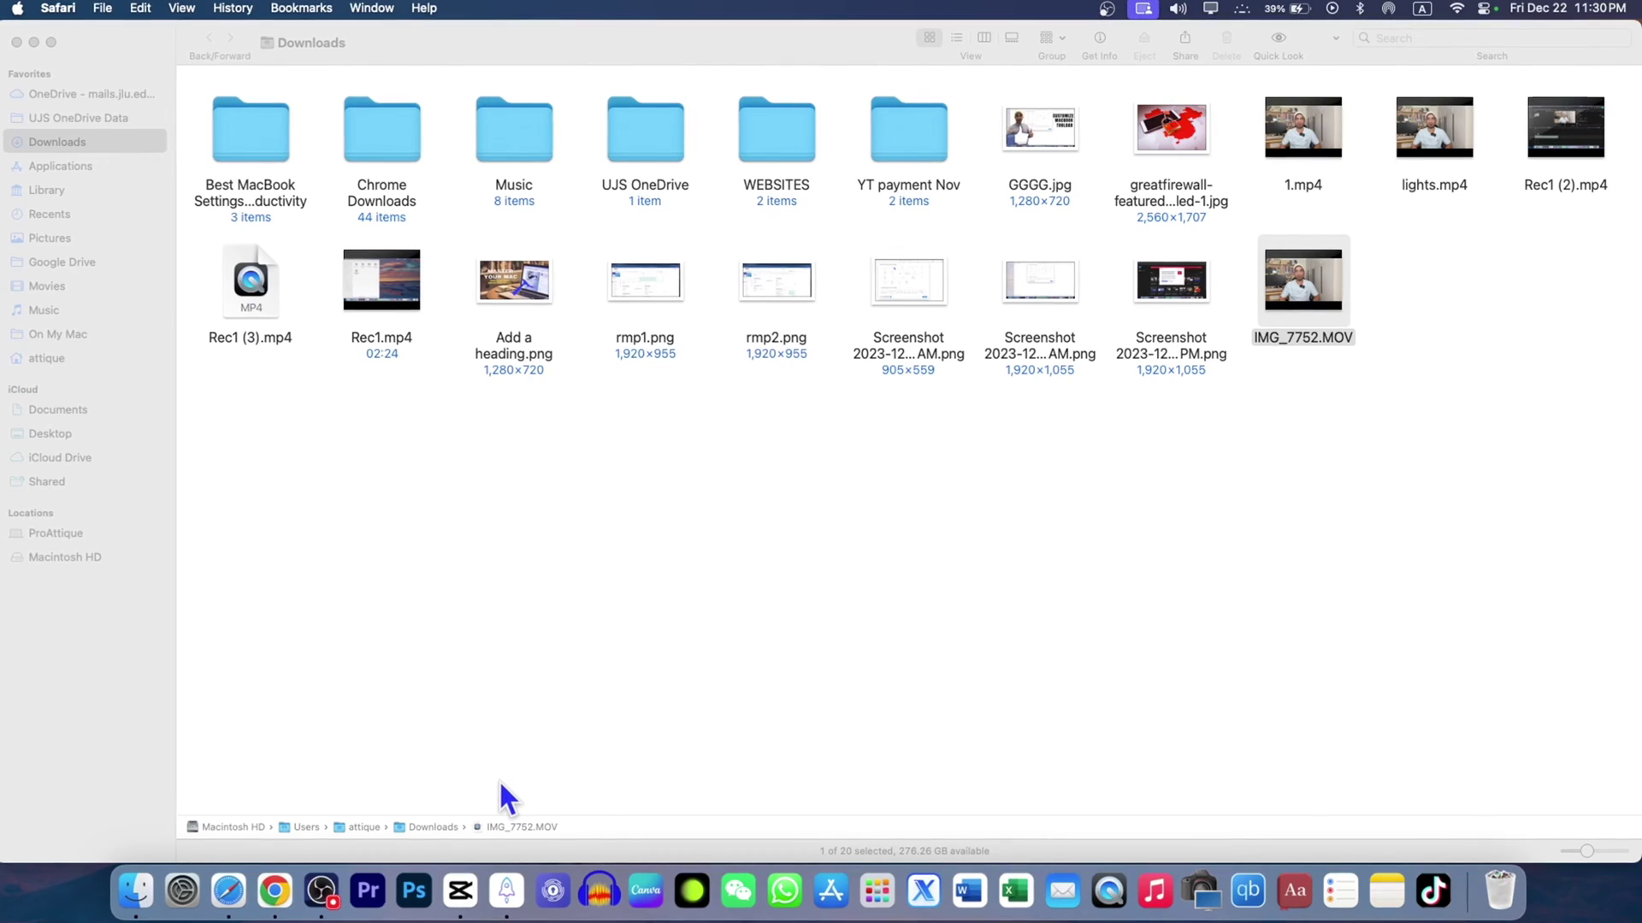
# Add IMG_7752.MOV to the CapCut timeline and scrub the preview to about 15 seconds
pyautogui.click(461, 890)
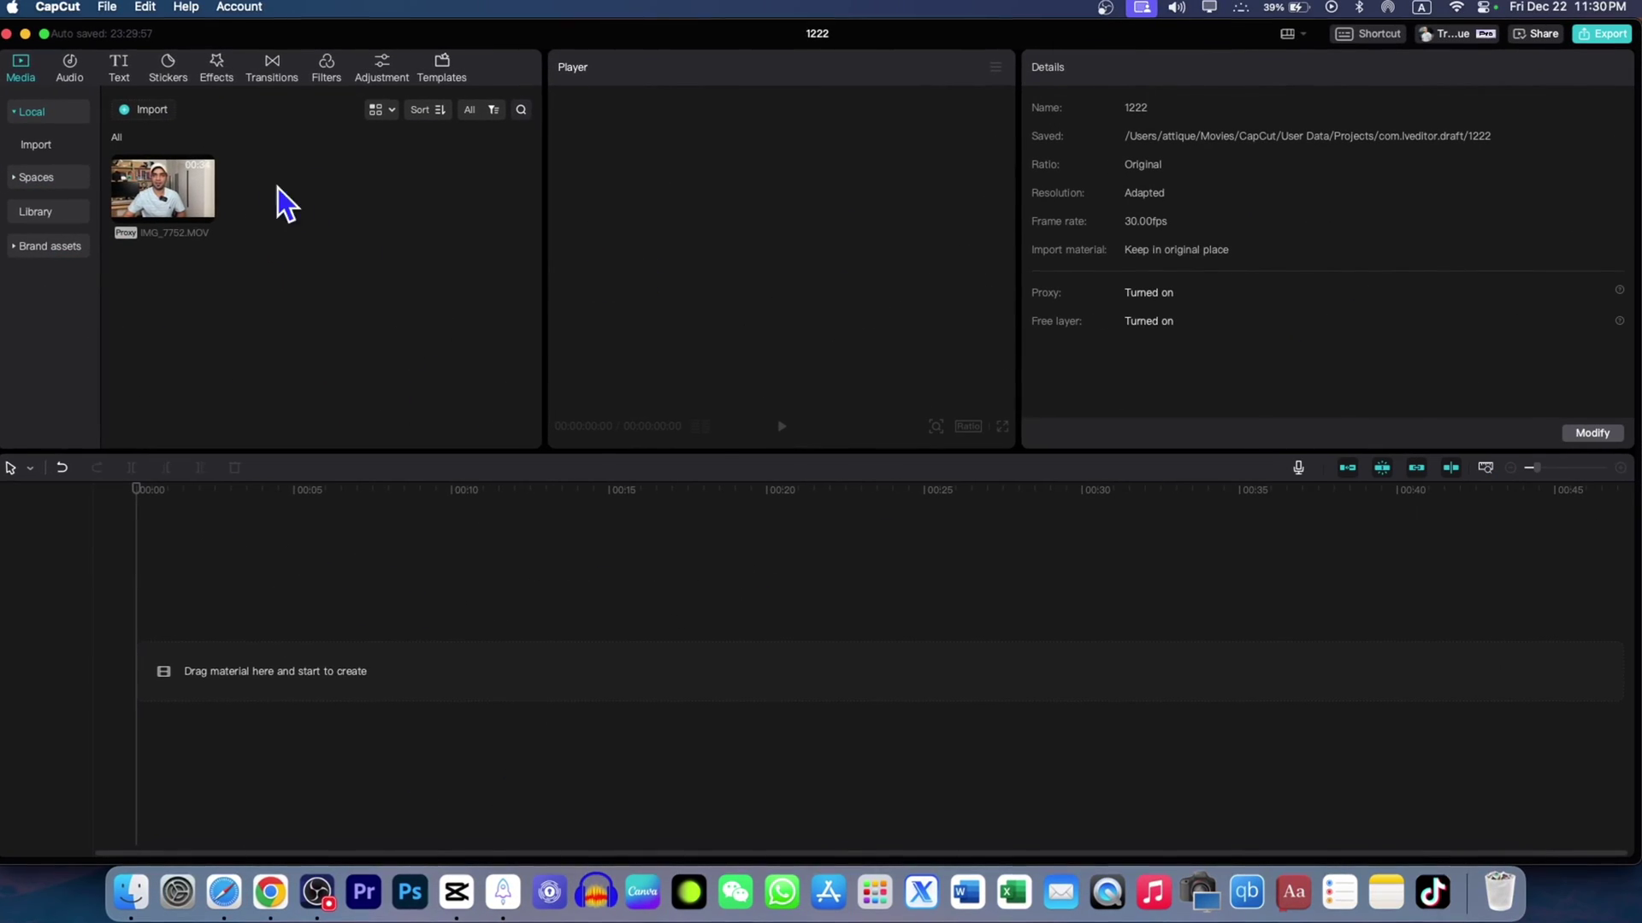
pyautogui.moveTo(164, 190); pyautogui.dragTo(165, 650)
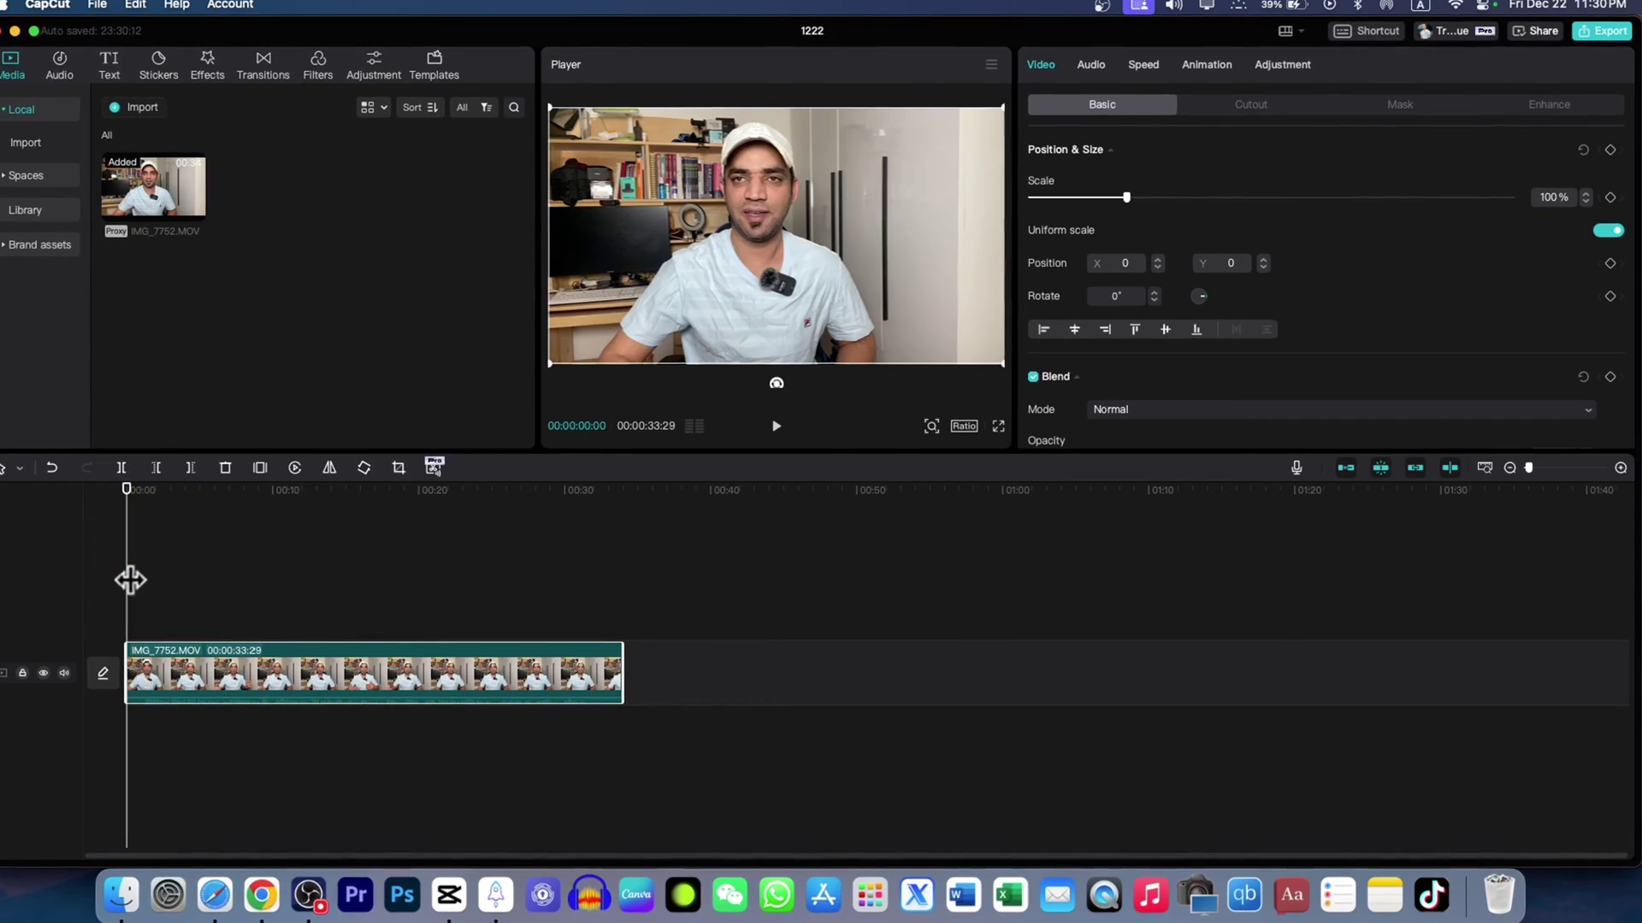
pyautogui.moveTo(128, 579); pyautogui.dragTo(245, 596)
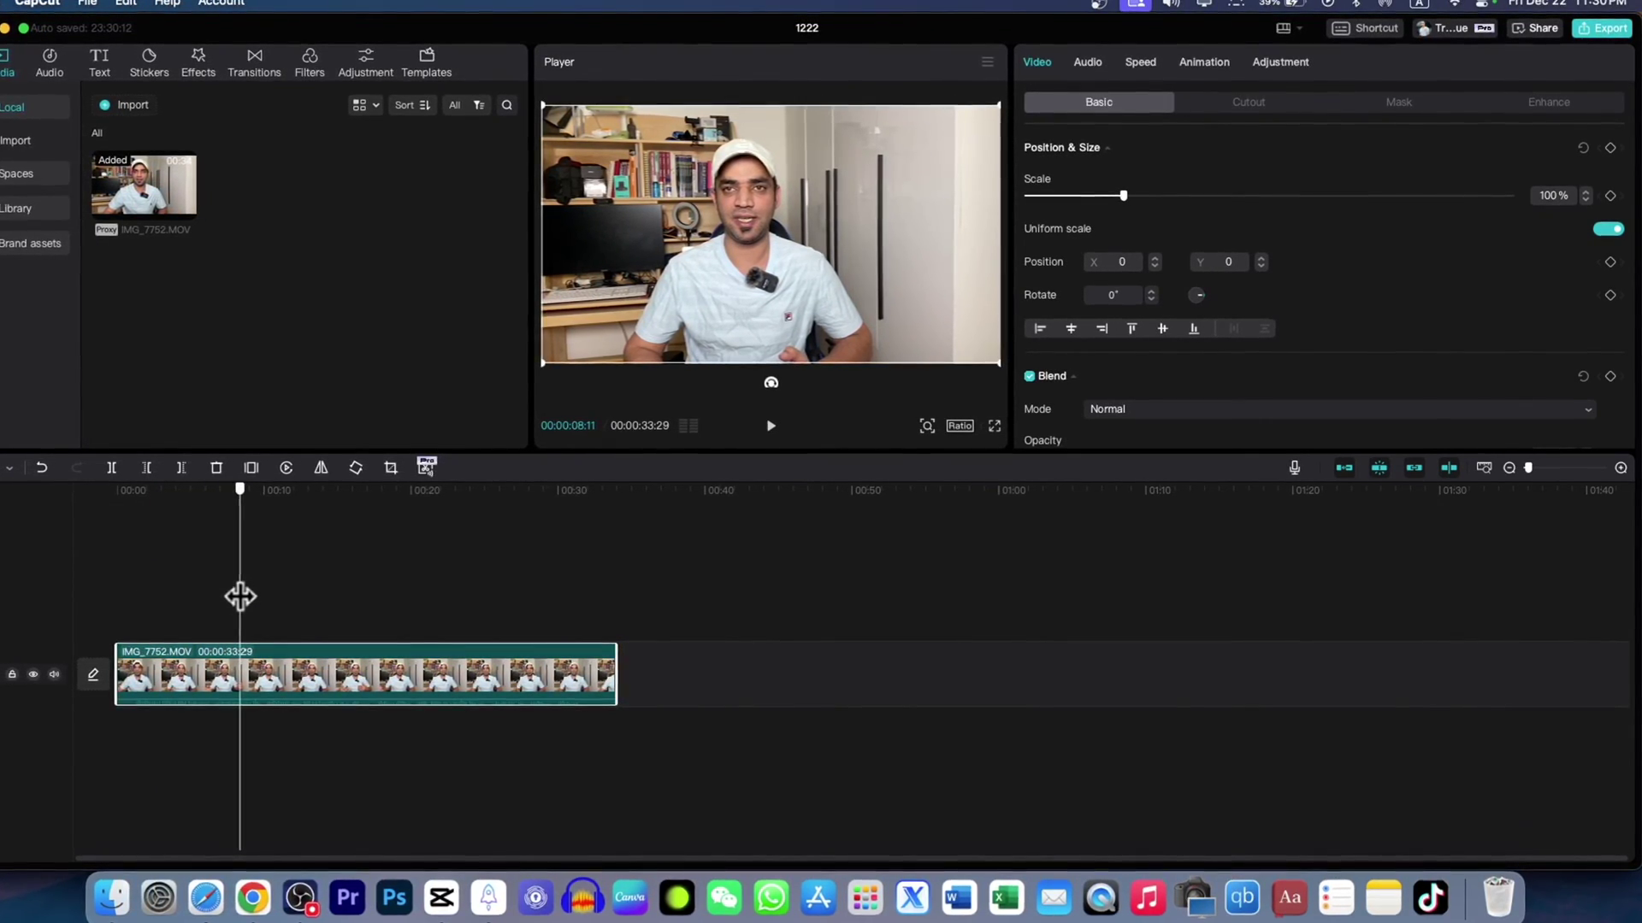
pyautogui.moveTo(241, 596); pyautogui.dragTo(260, 597)
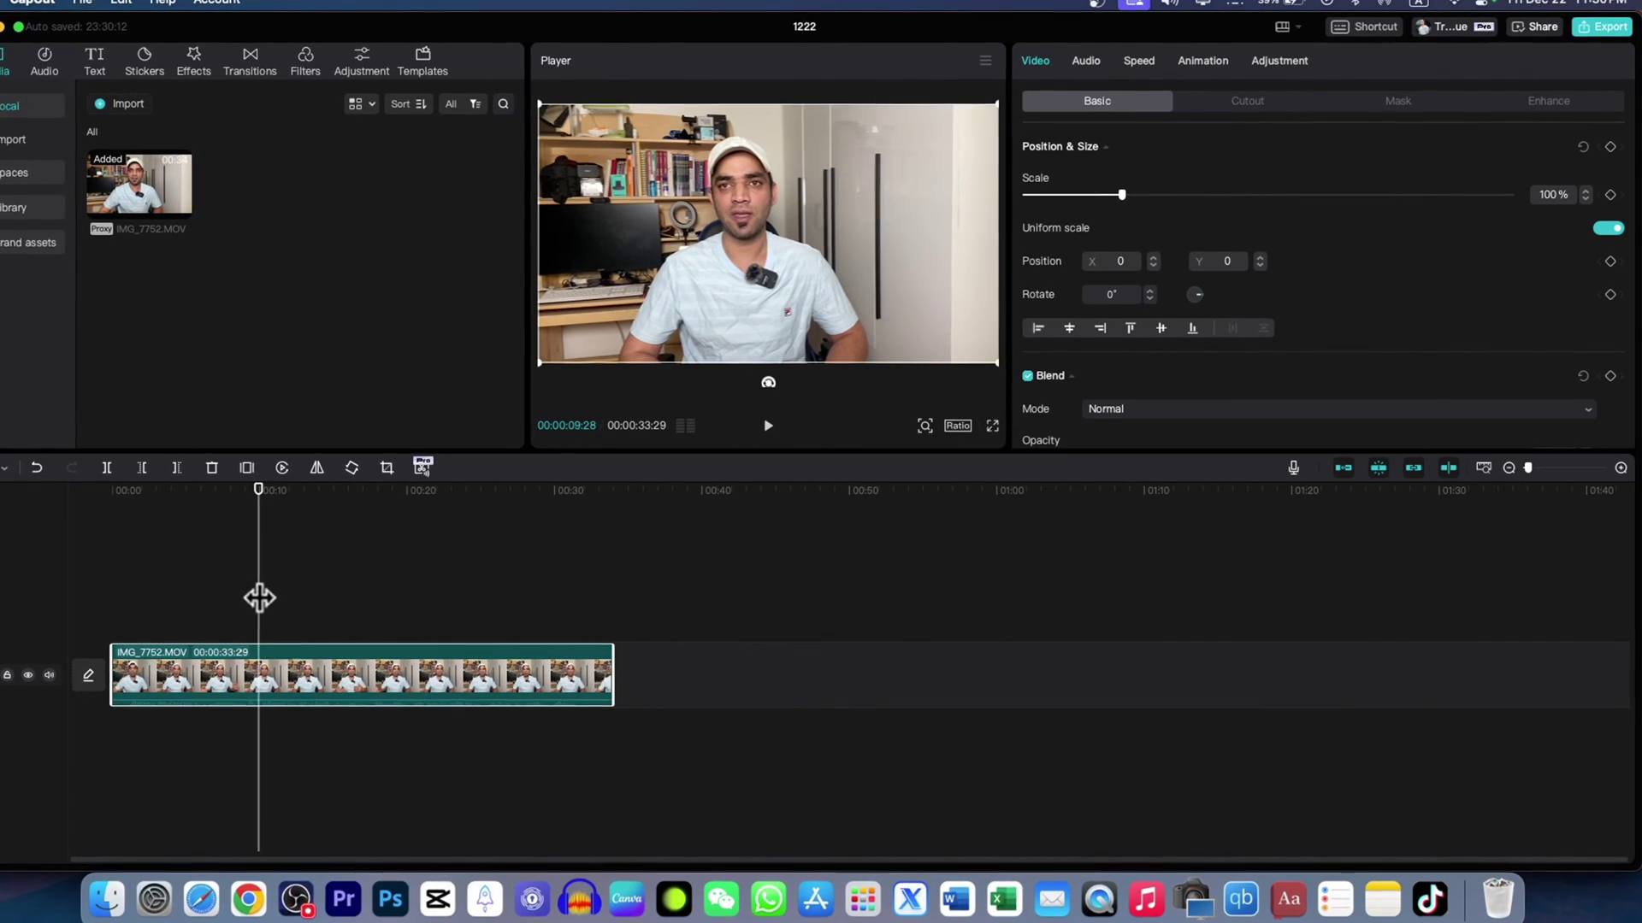
pyautogui.moveTo(258, 597); pyautogui.dragTo(340, 599)
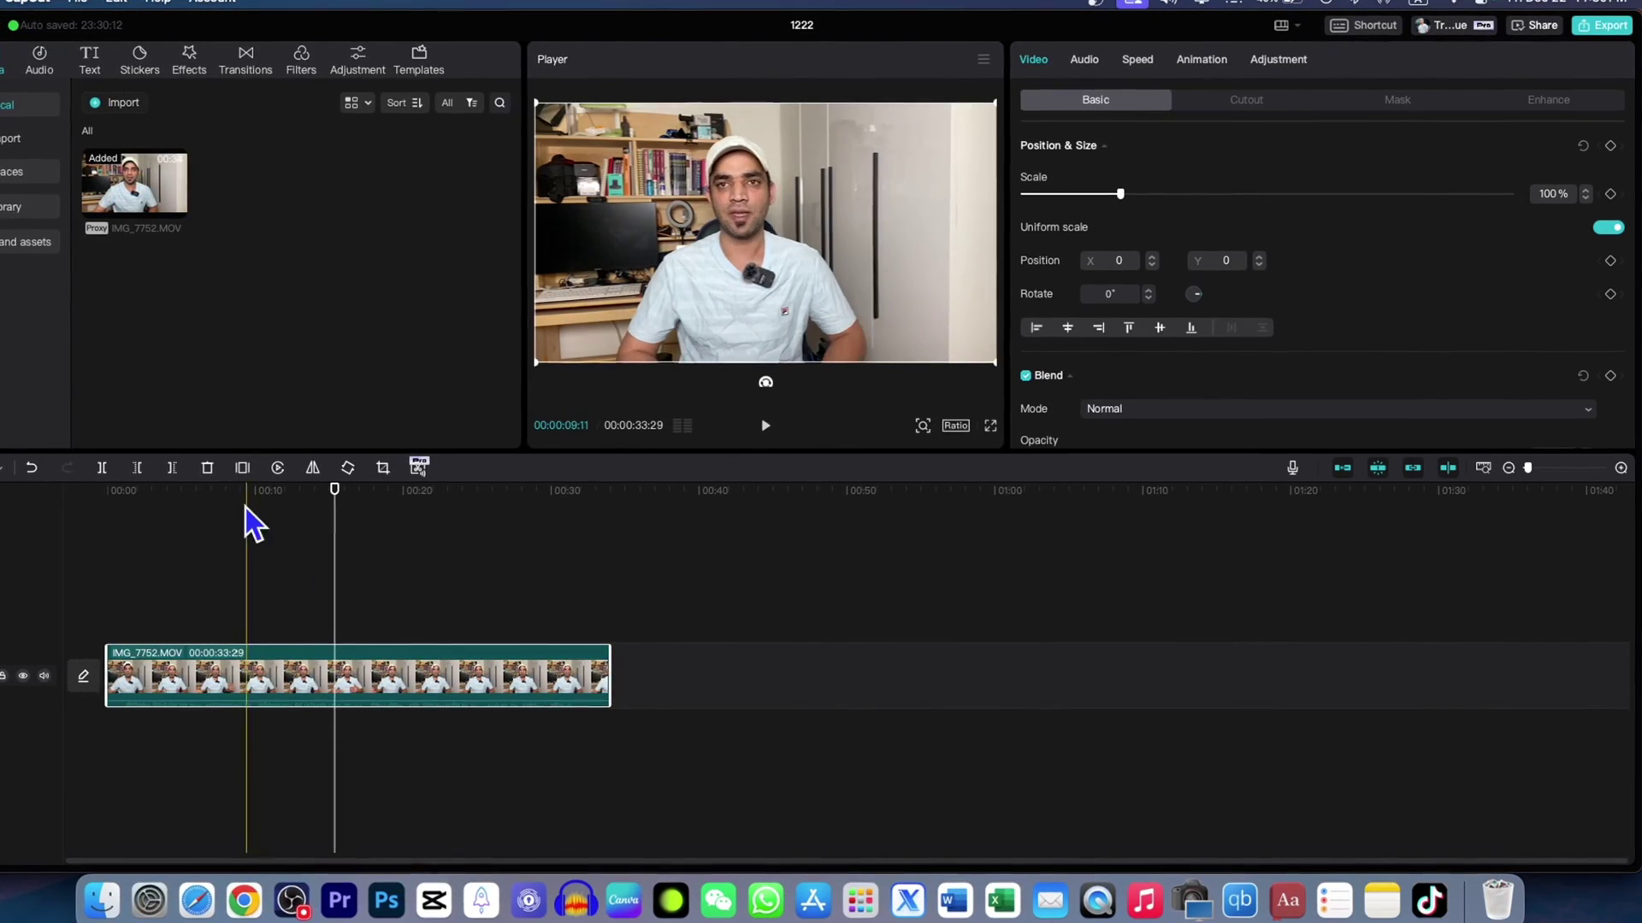
# Split the clip at 00:00:15:11 and leave the first 15:11 part selected
pyautogui.click(102, 468)
pyautogui.click(289, 677)
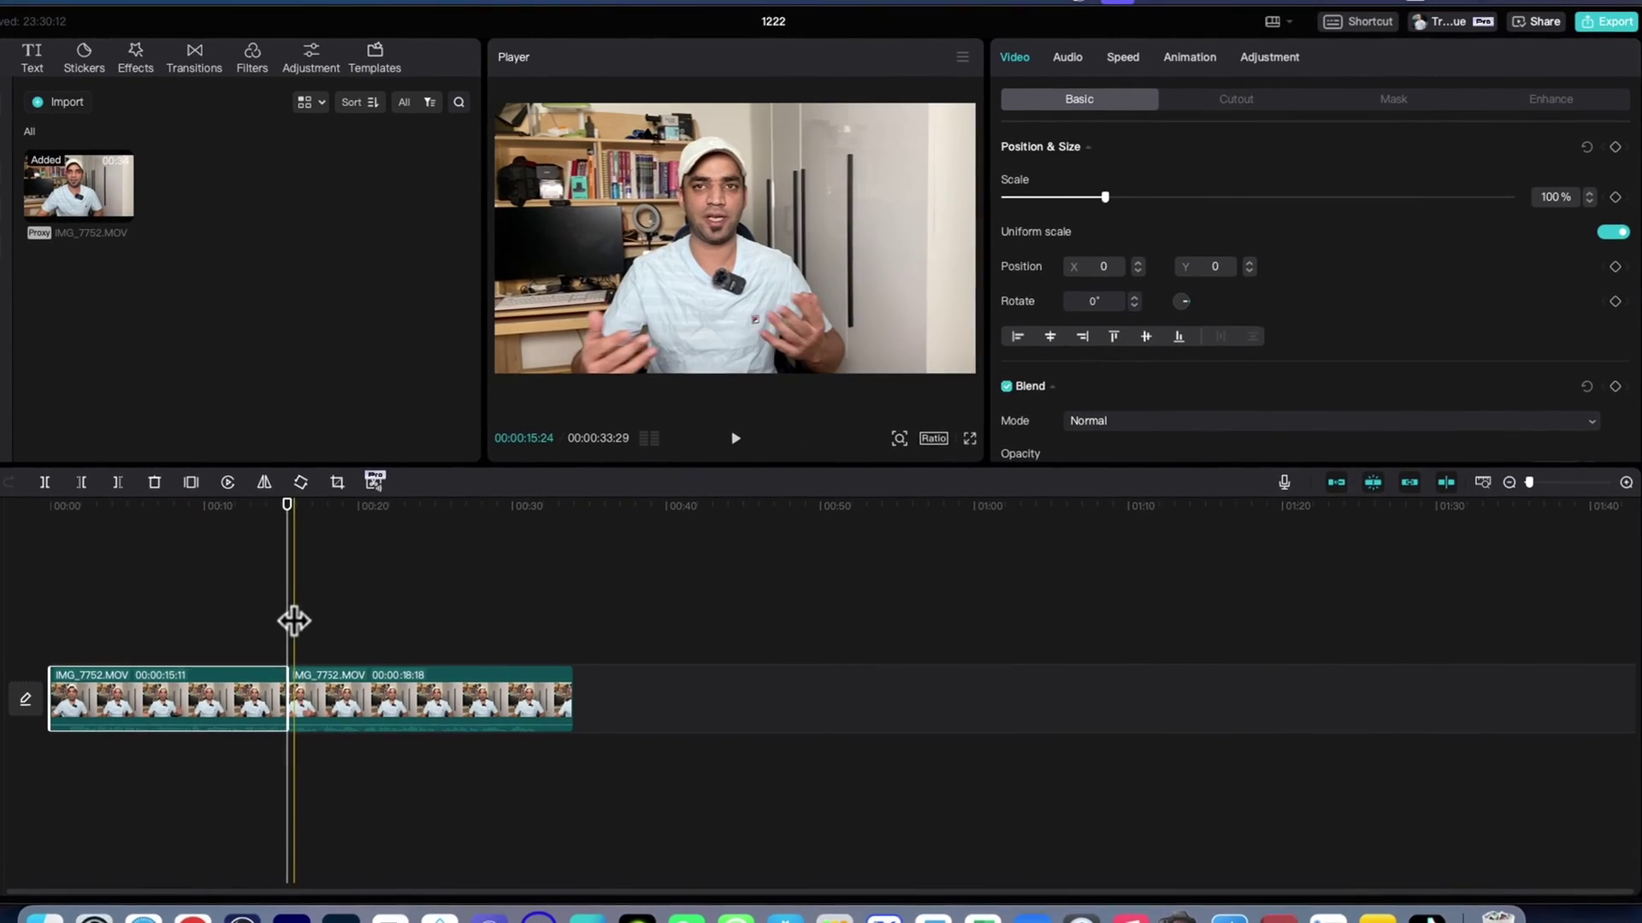
pyautogui.moveTo(294, 616); pyautogui.dragTo(171, 617)
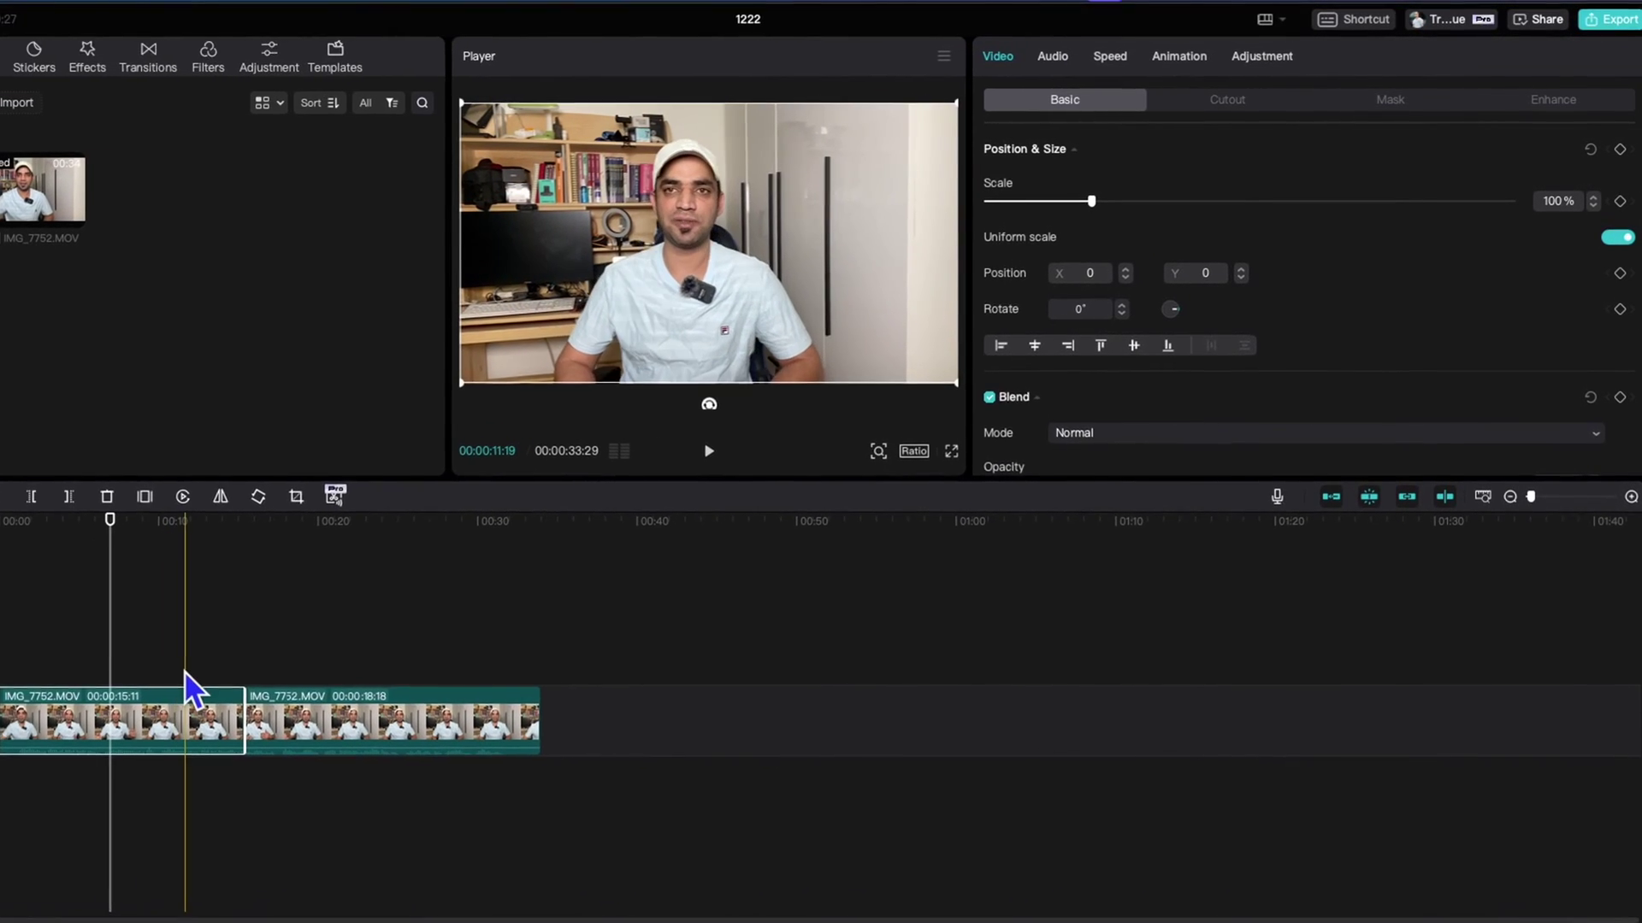
pyautogui.click(427, 716)
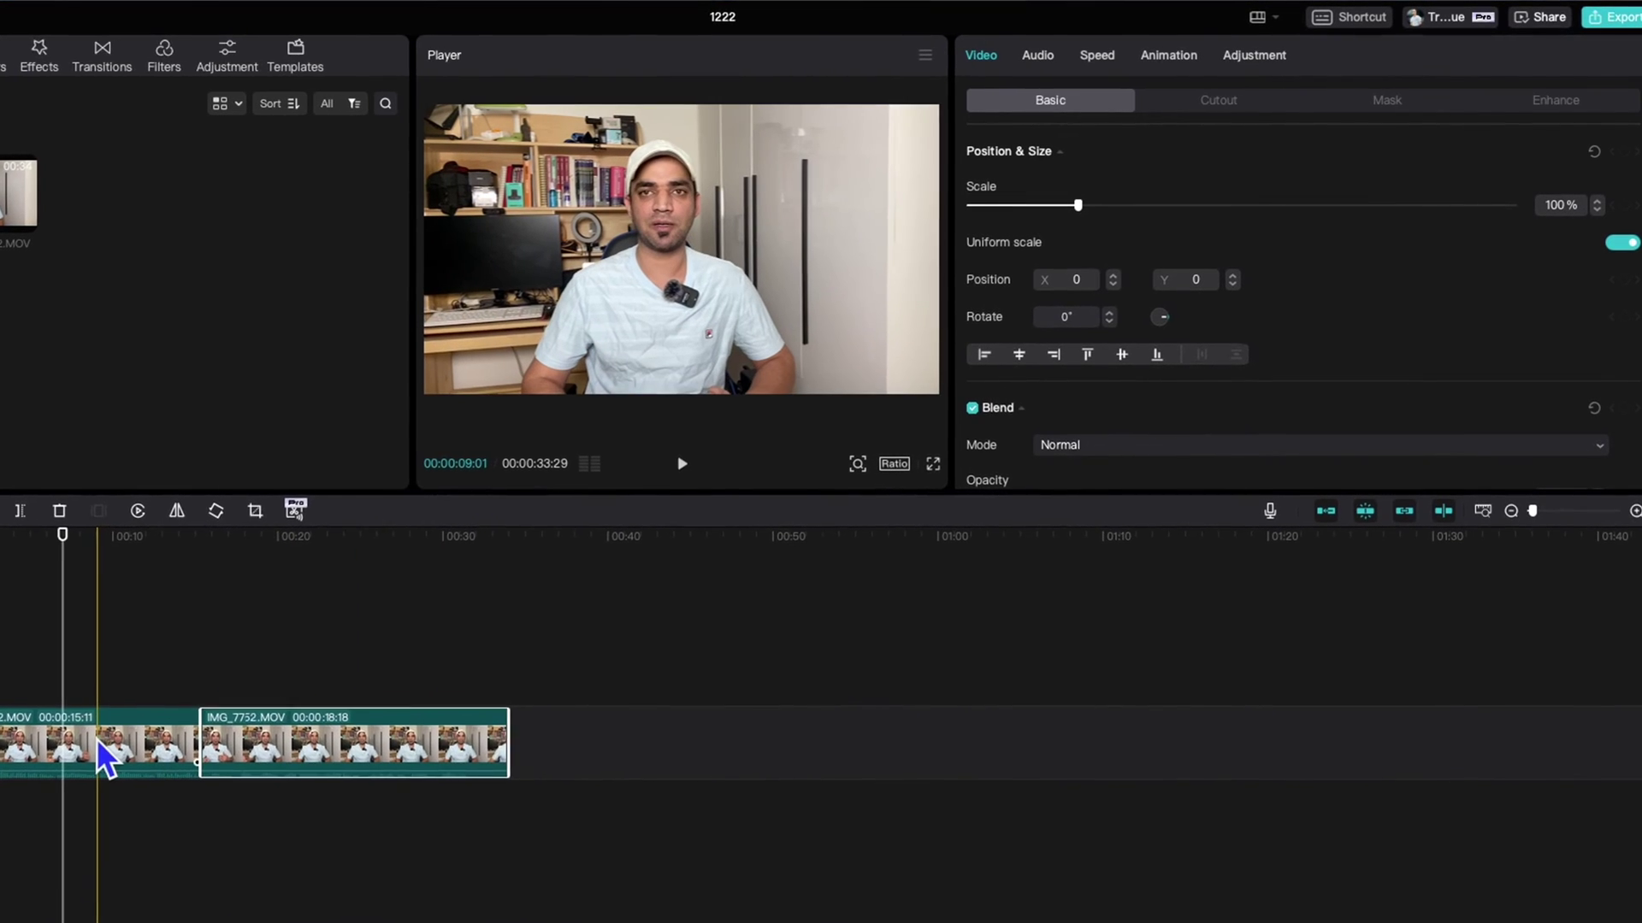
pyautogui.click(90, 743)
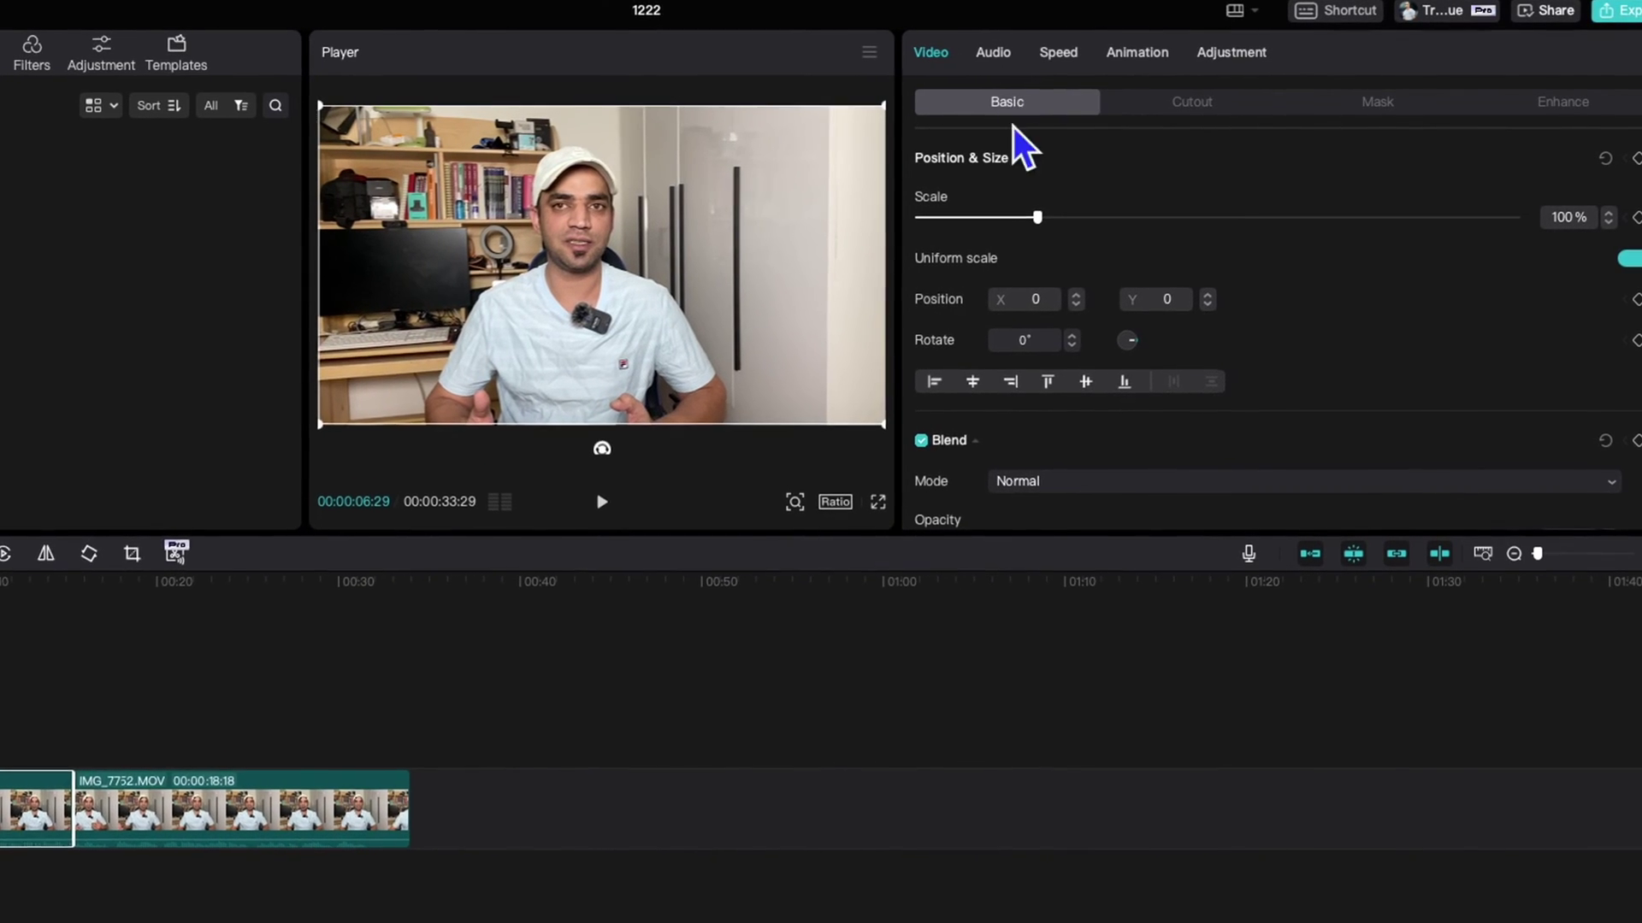
# Scroll the Video Basic properties panel down to the Relight section
pyautogui.scroll(-5, 1034, 278)
pyautogui.scroll(-6, 1030, 287)
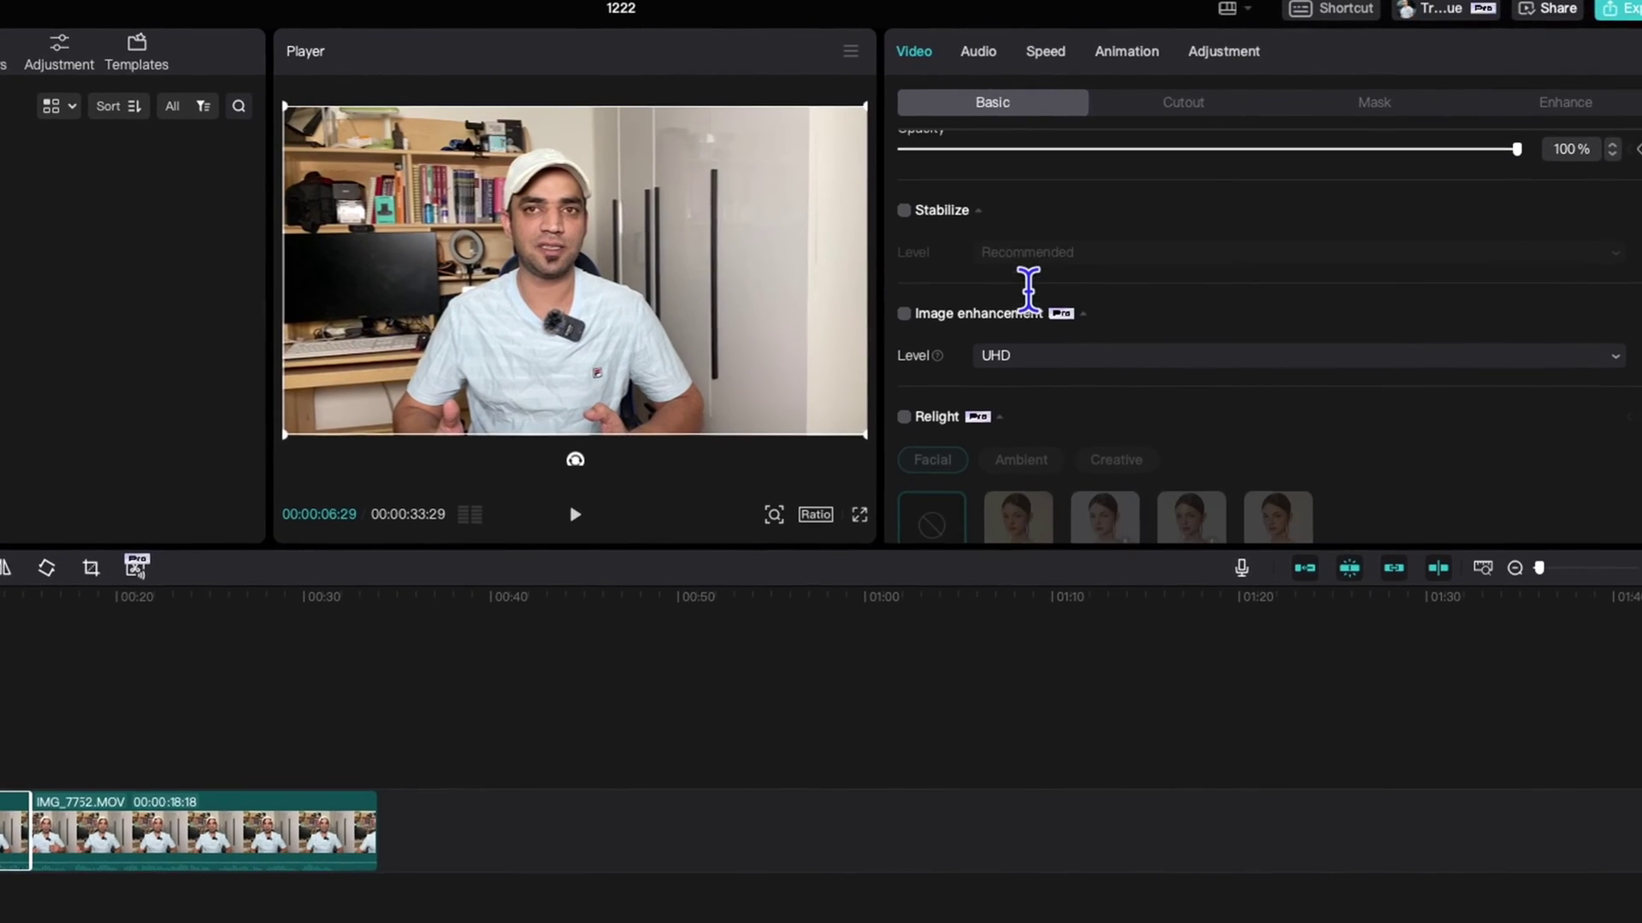
pyautogui.scroll(6, 1019, 282)
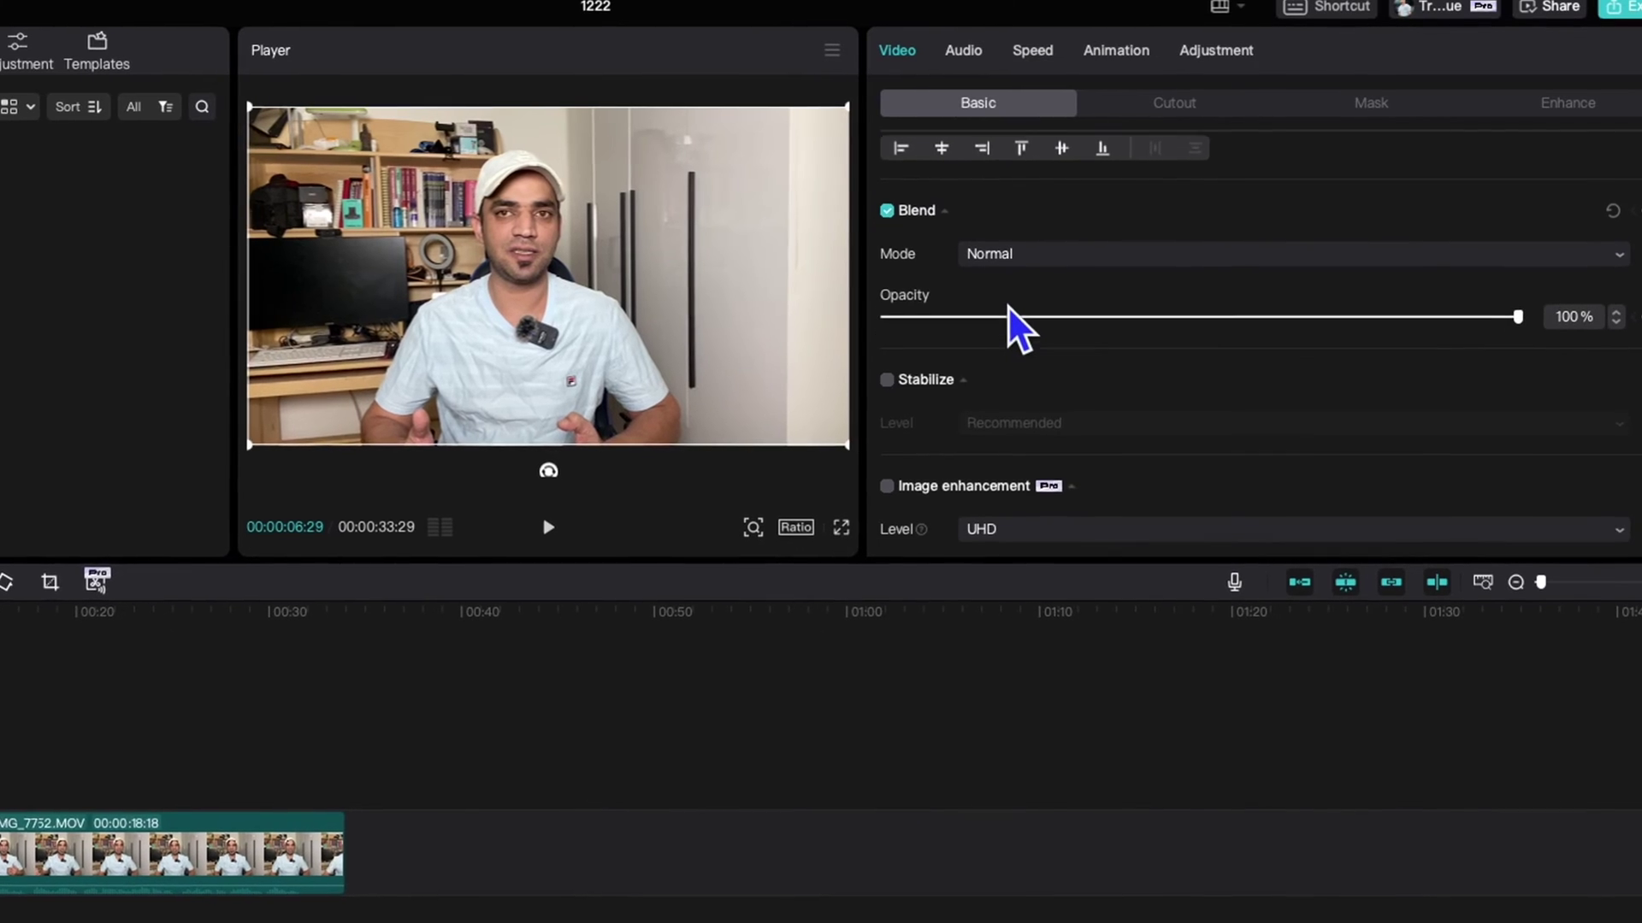
pyautogui.scroll(-5, 1014, 322)
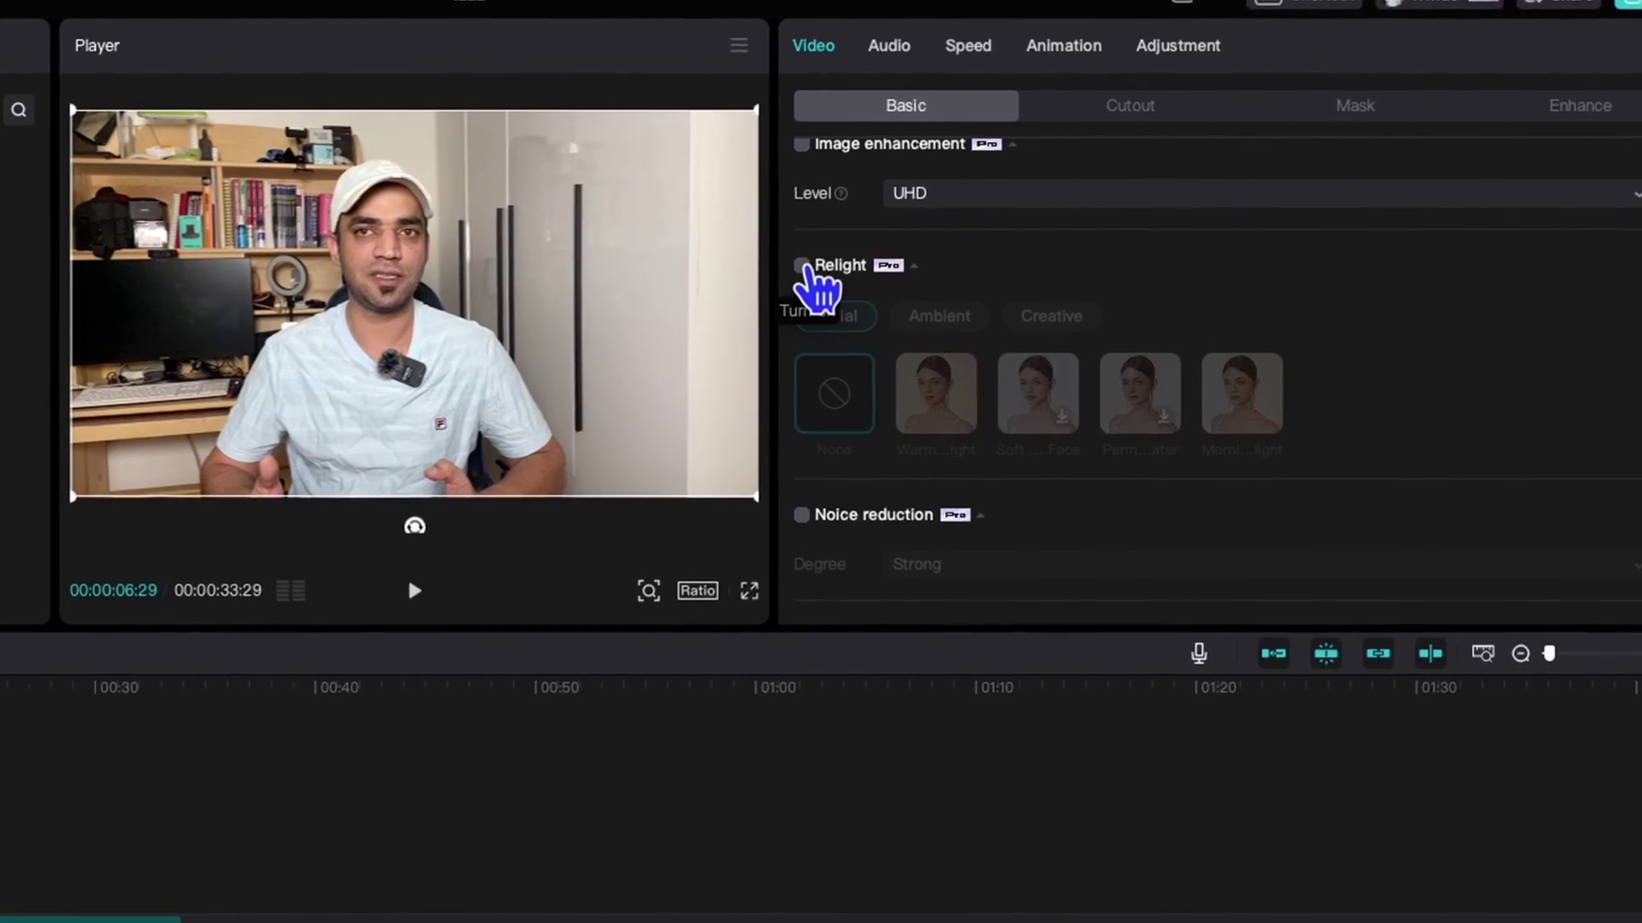
# Enable Relight, compare Ambient and Creative presets, and apply the Blue ambient preset
pyautogui.click(807, 264)
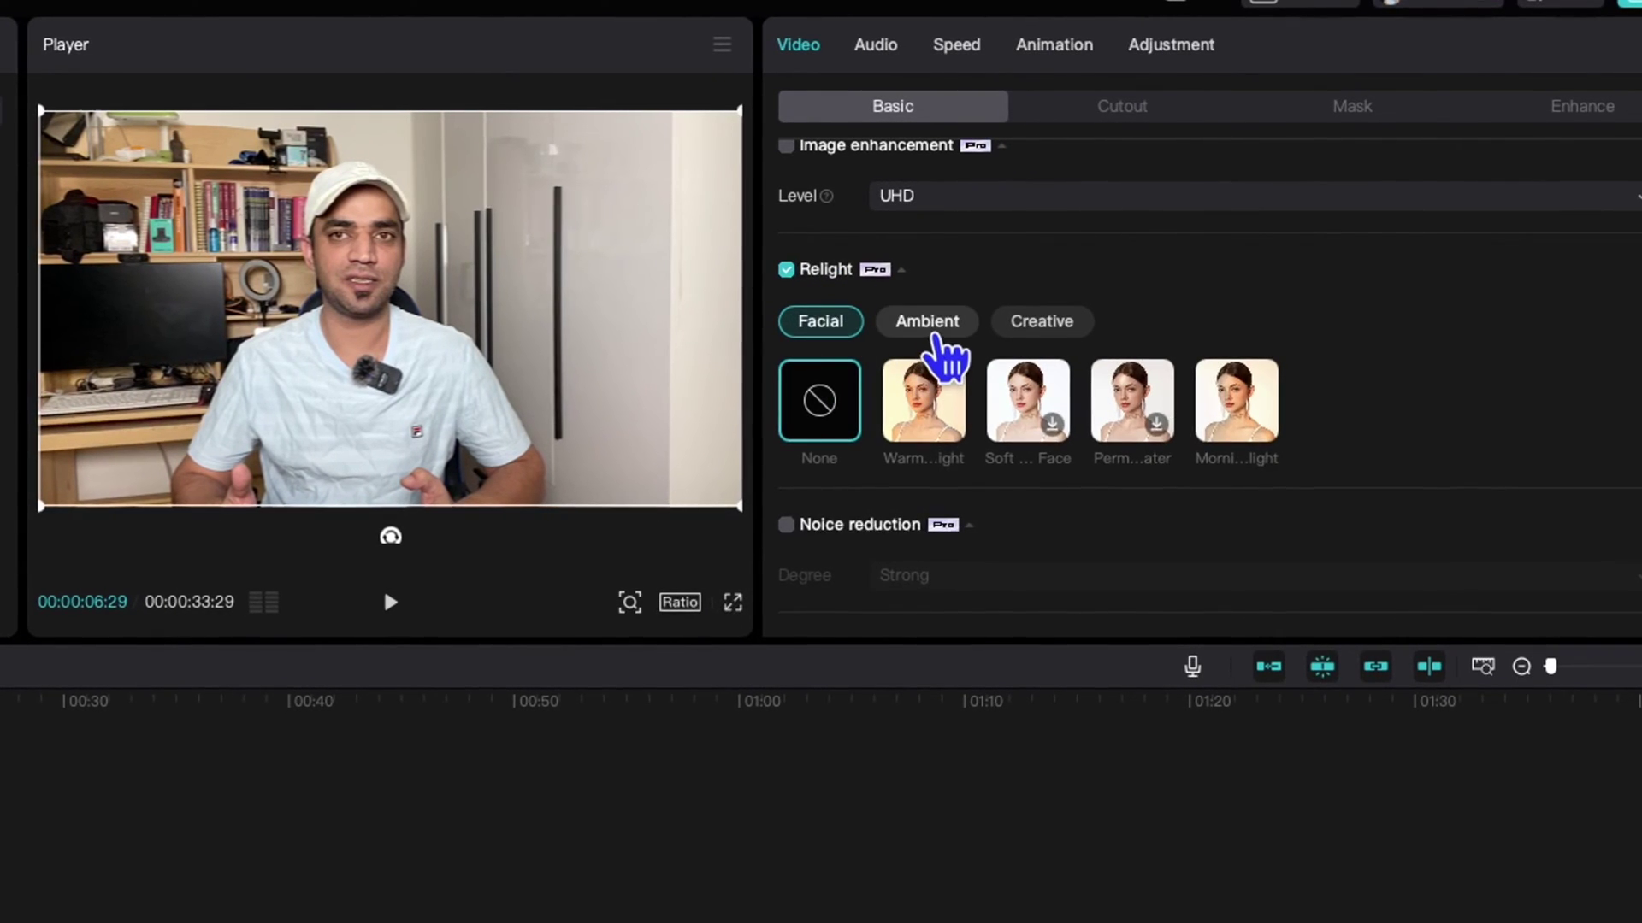
pyautogui.click(927, 323)
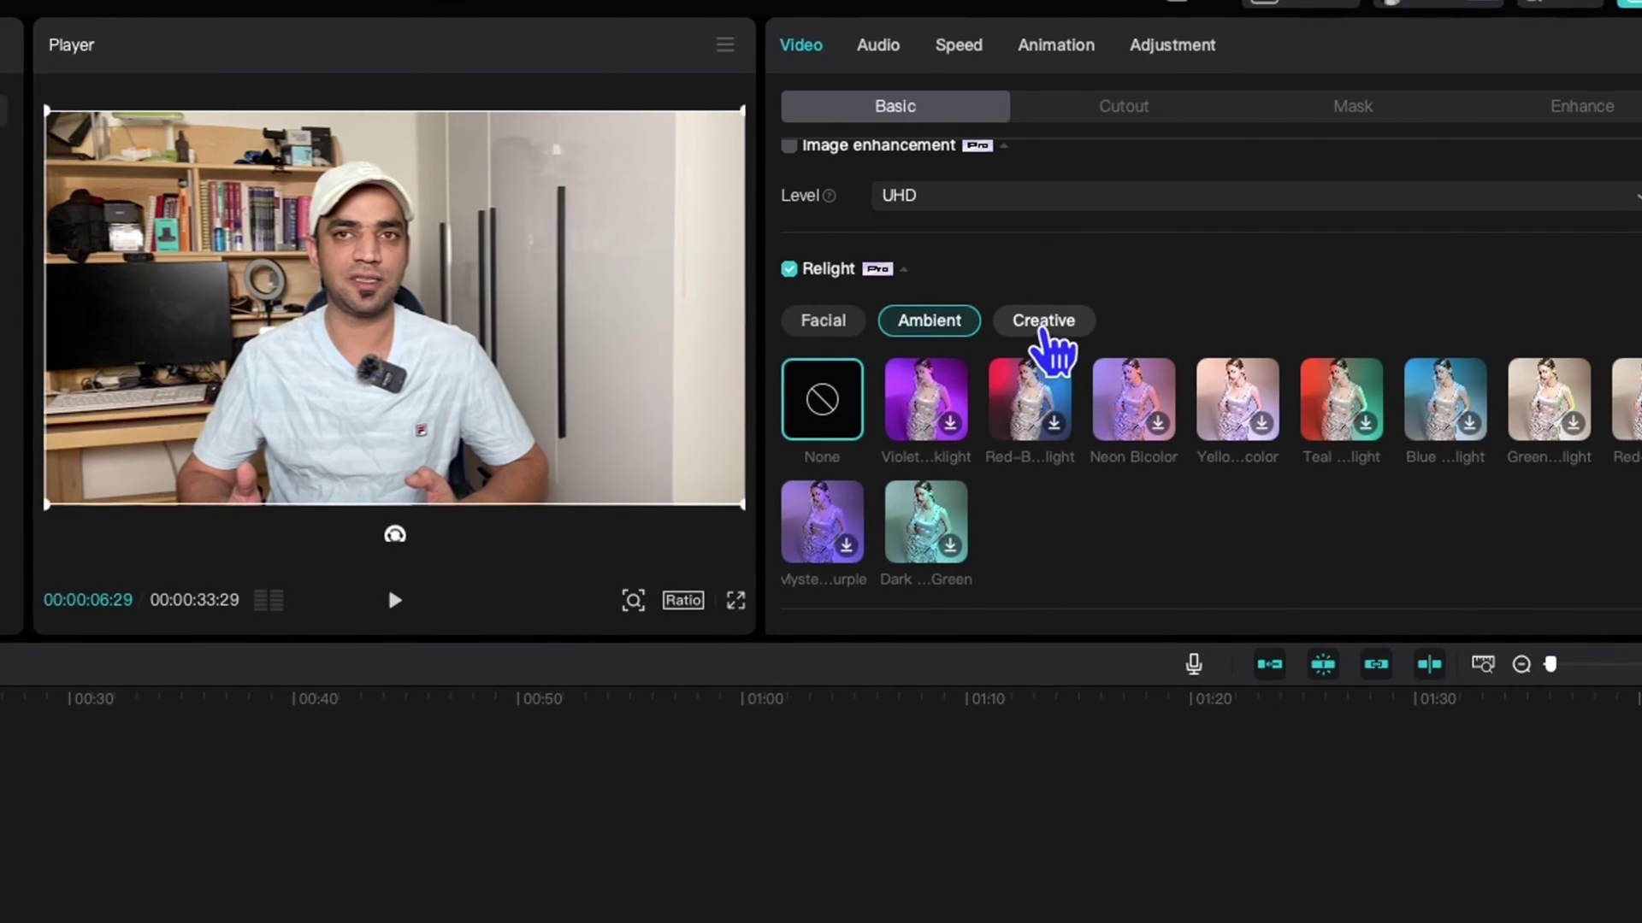
pyautogui.click(1044, 330)
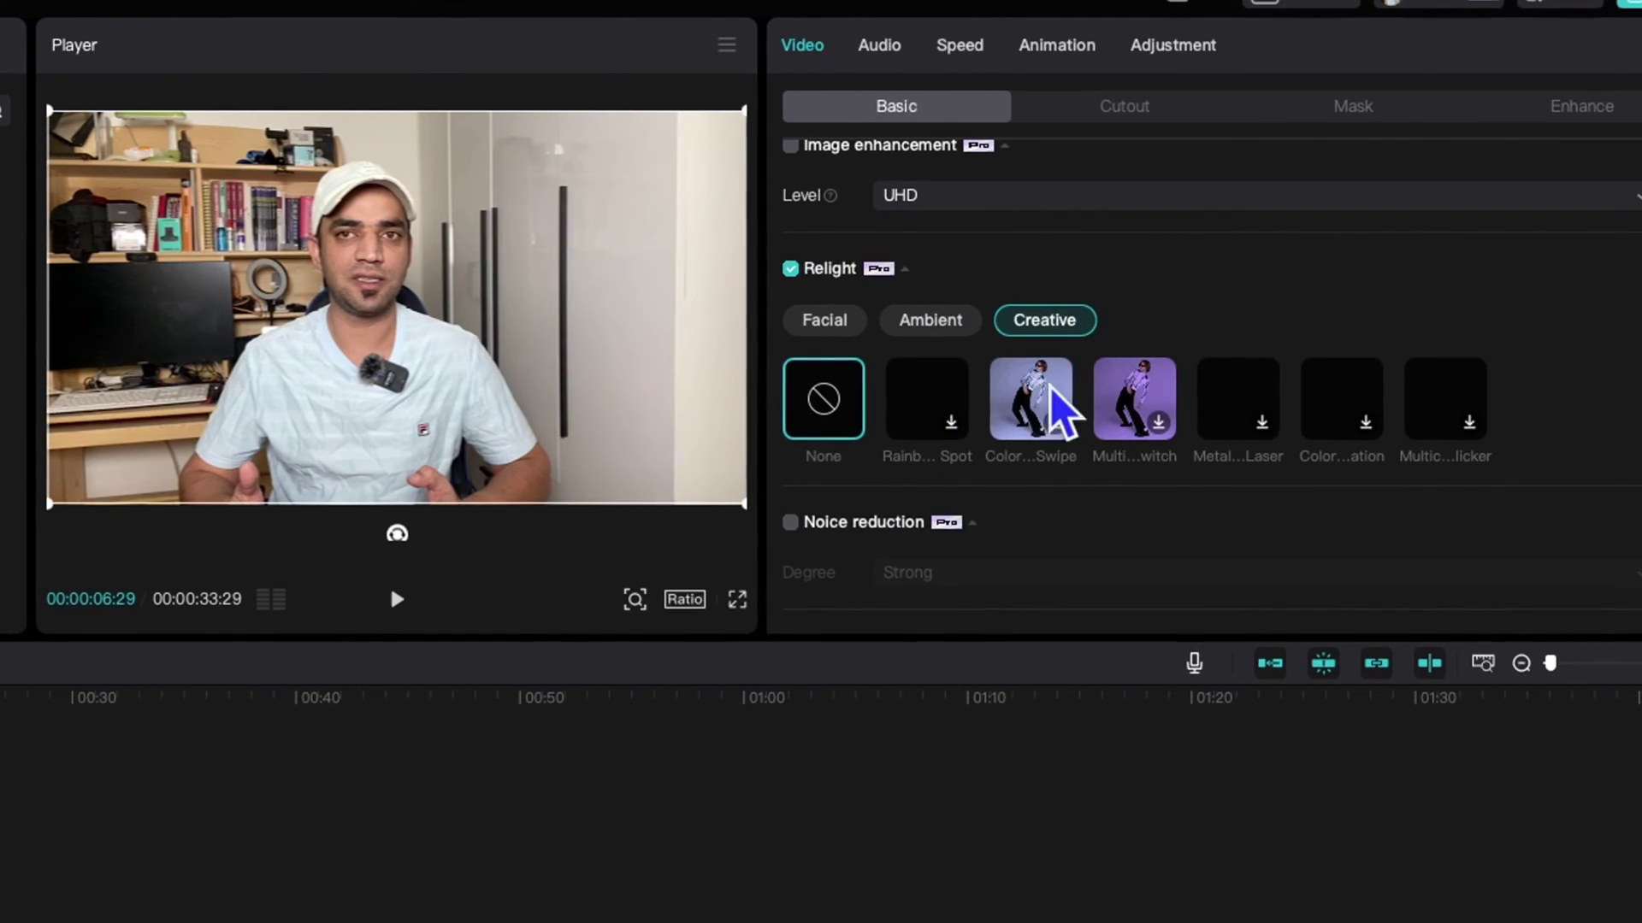
pyautogui.click(939, 324)
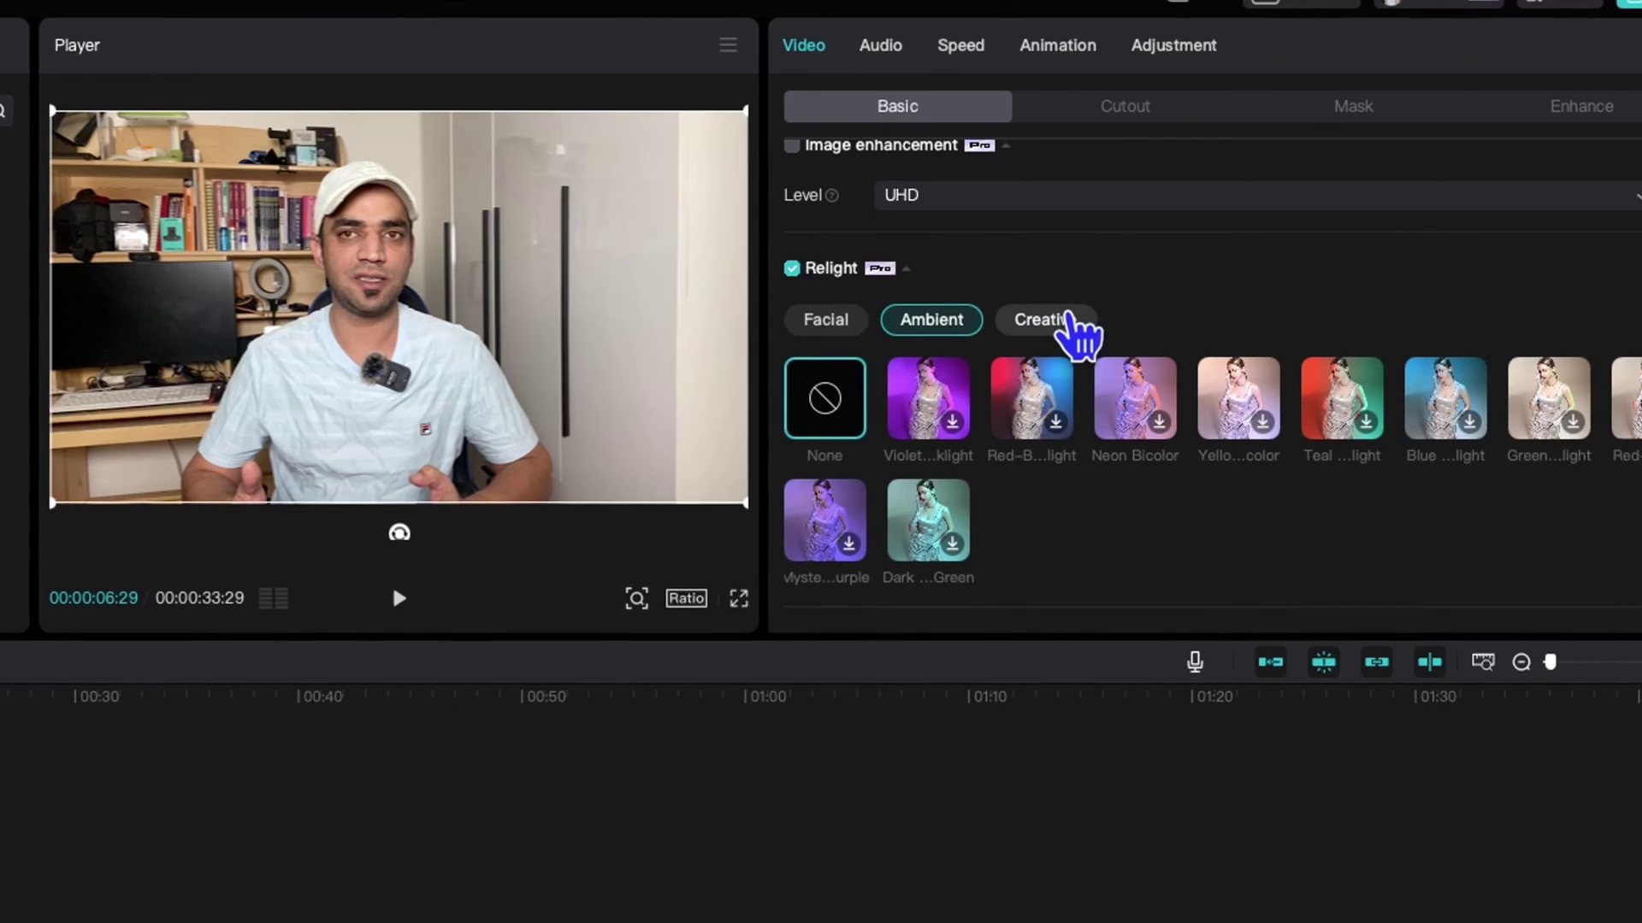
pyautogui.click(1061, 320)
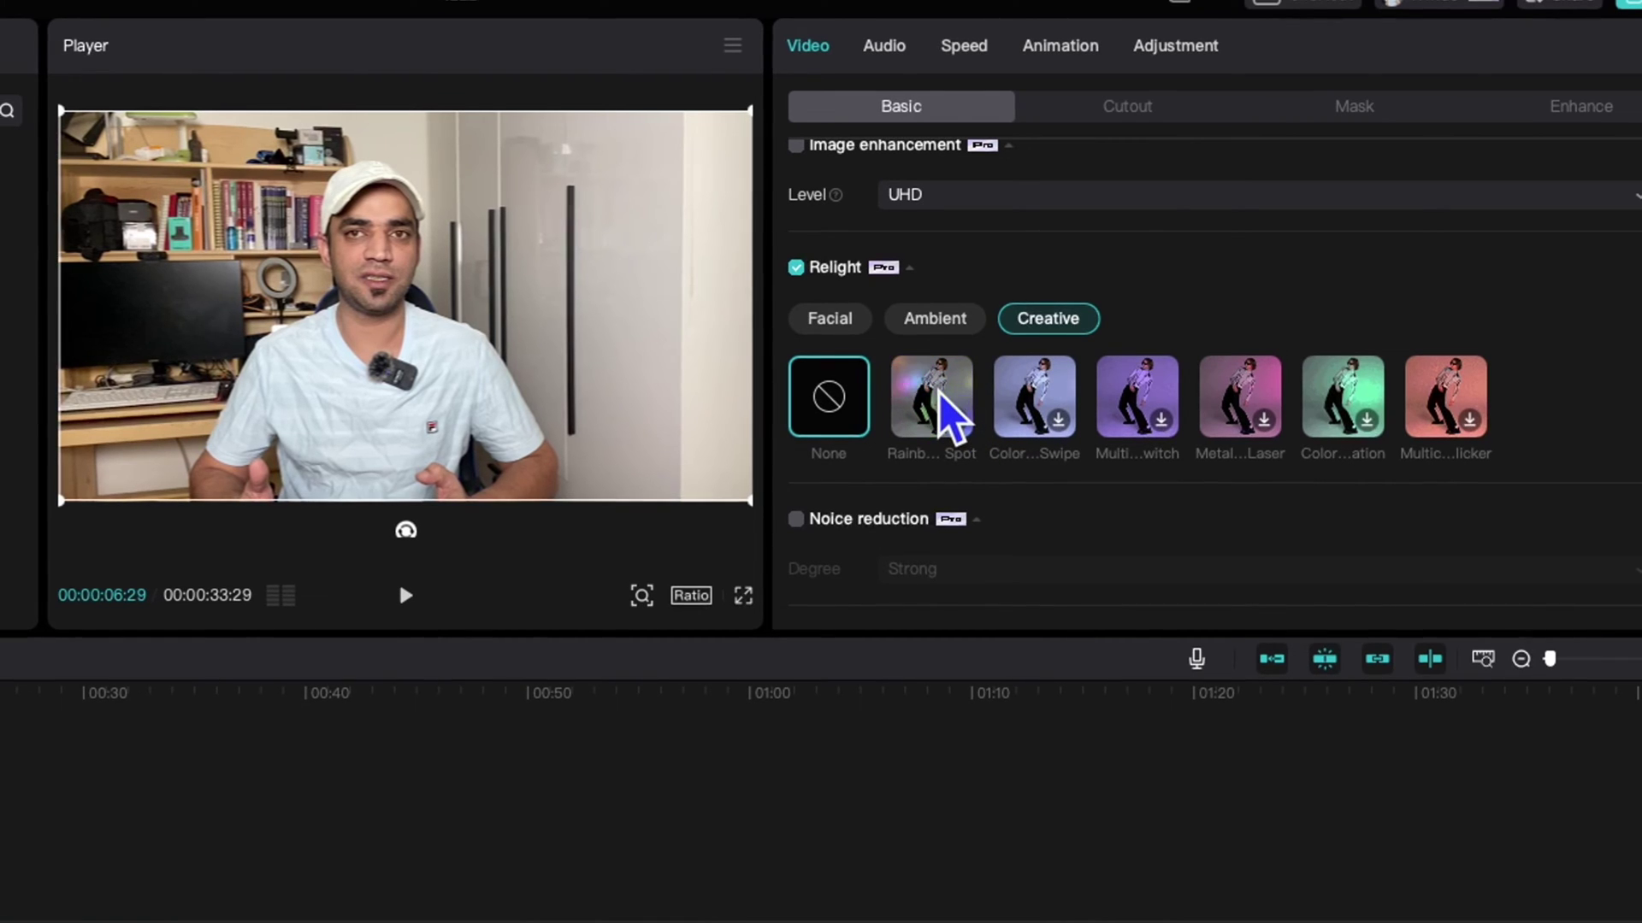
pyautogui.click(937, 319)
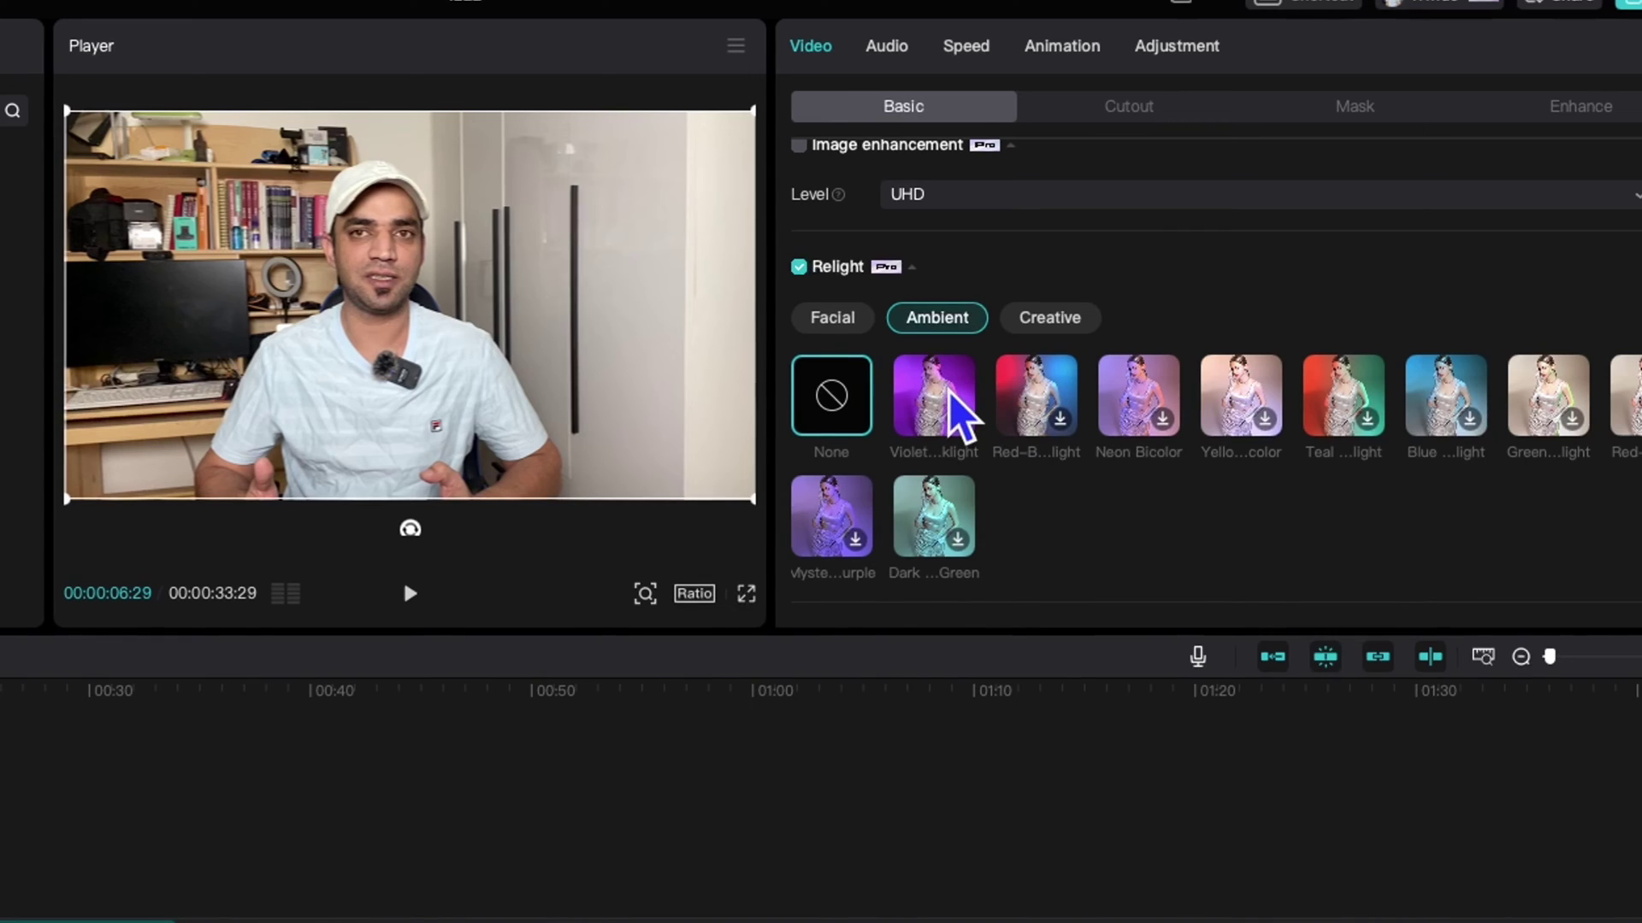
pyautogui.click(1445, 406)
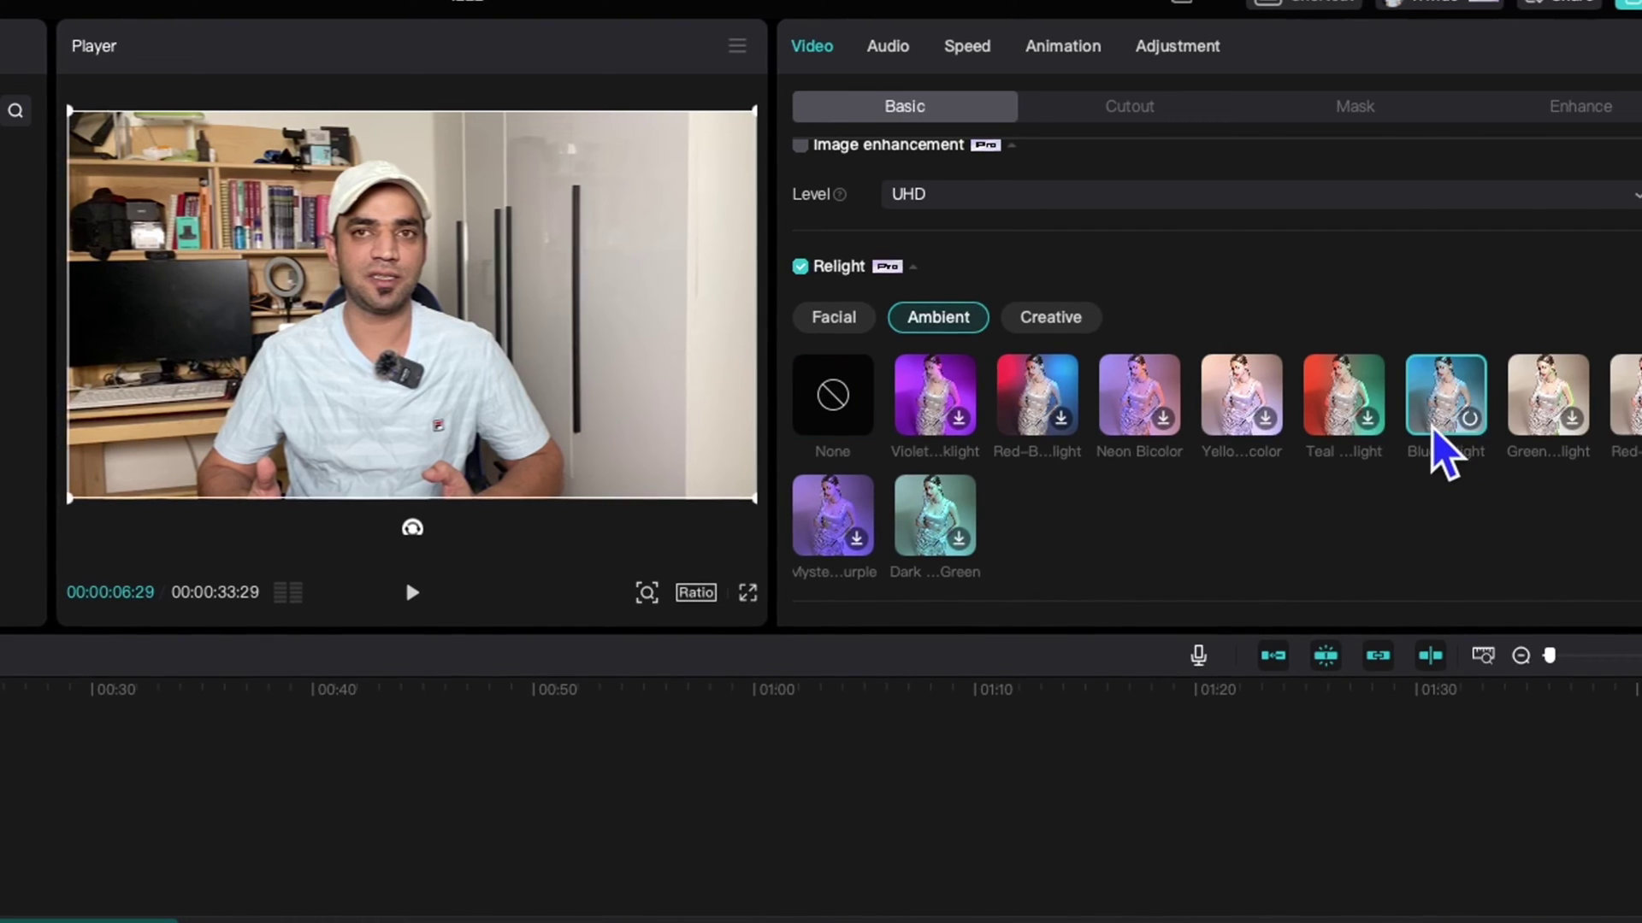
pyautogui.scroll(-4, 1257, 465)
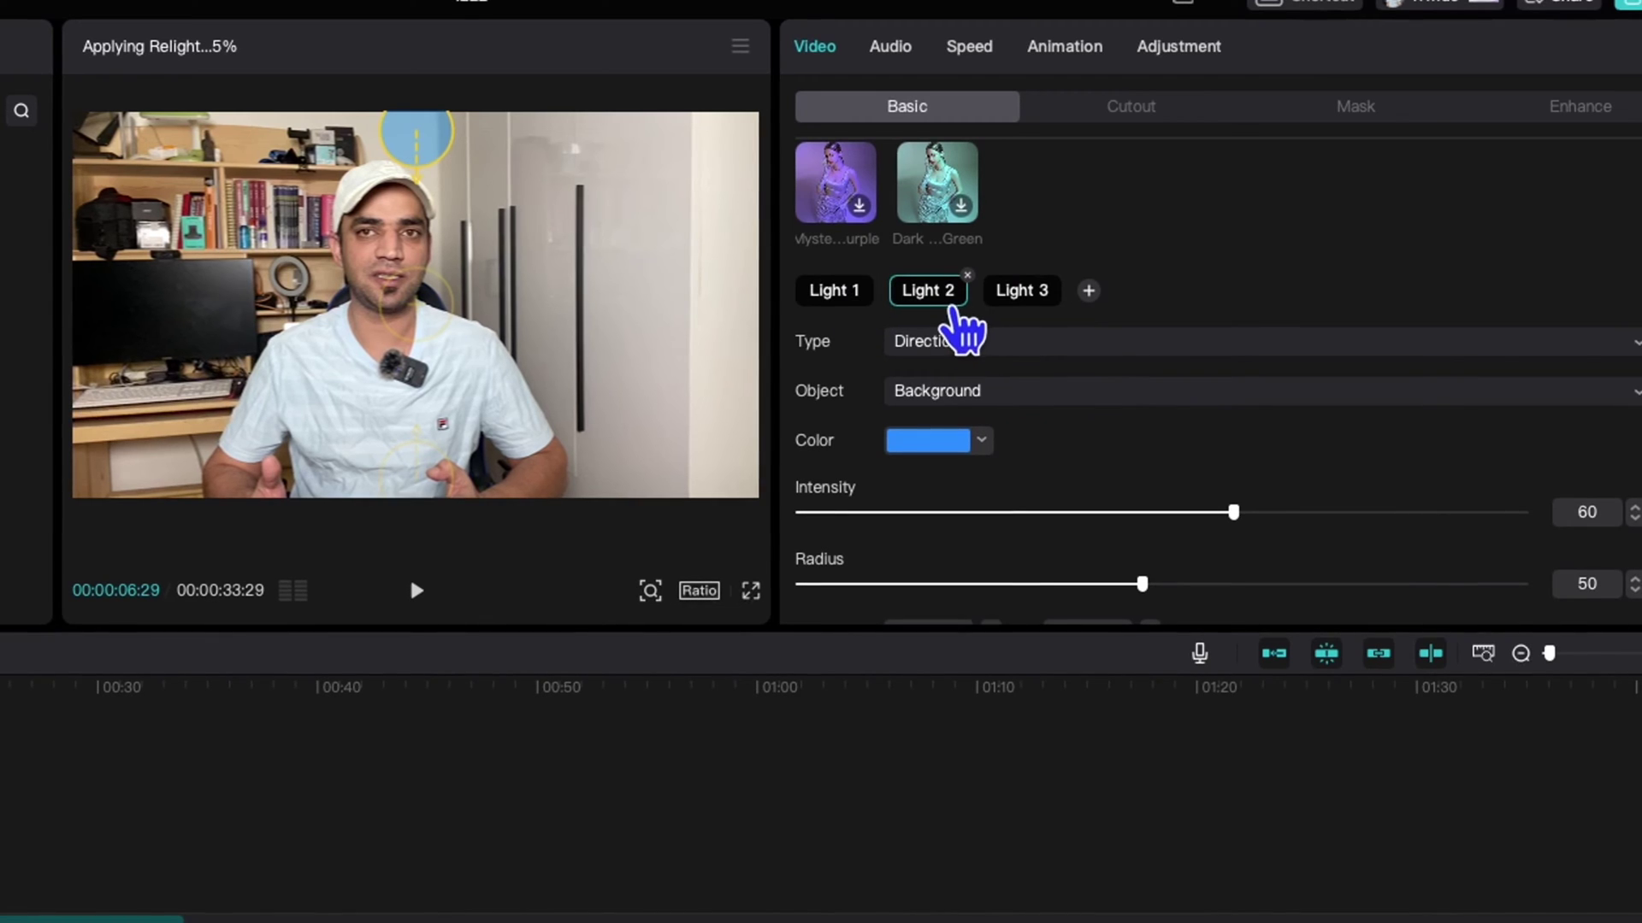
# Review the Light 1, 2 and 3 settings and move Light 3 further right in the frame
pyautogui.click(831, 293)
pyautogui.click(915, 293)
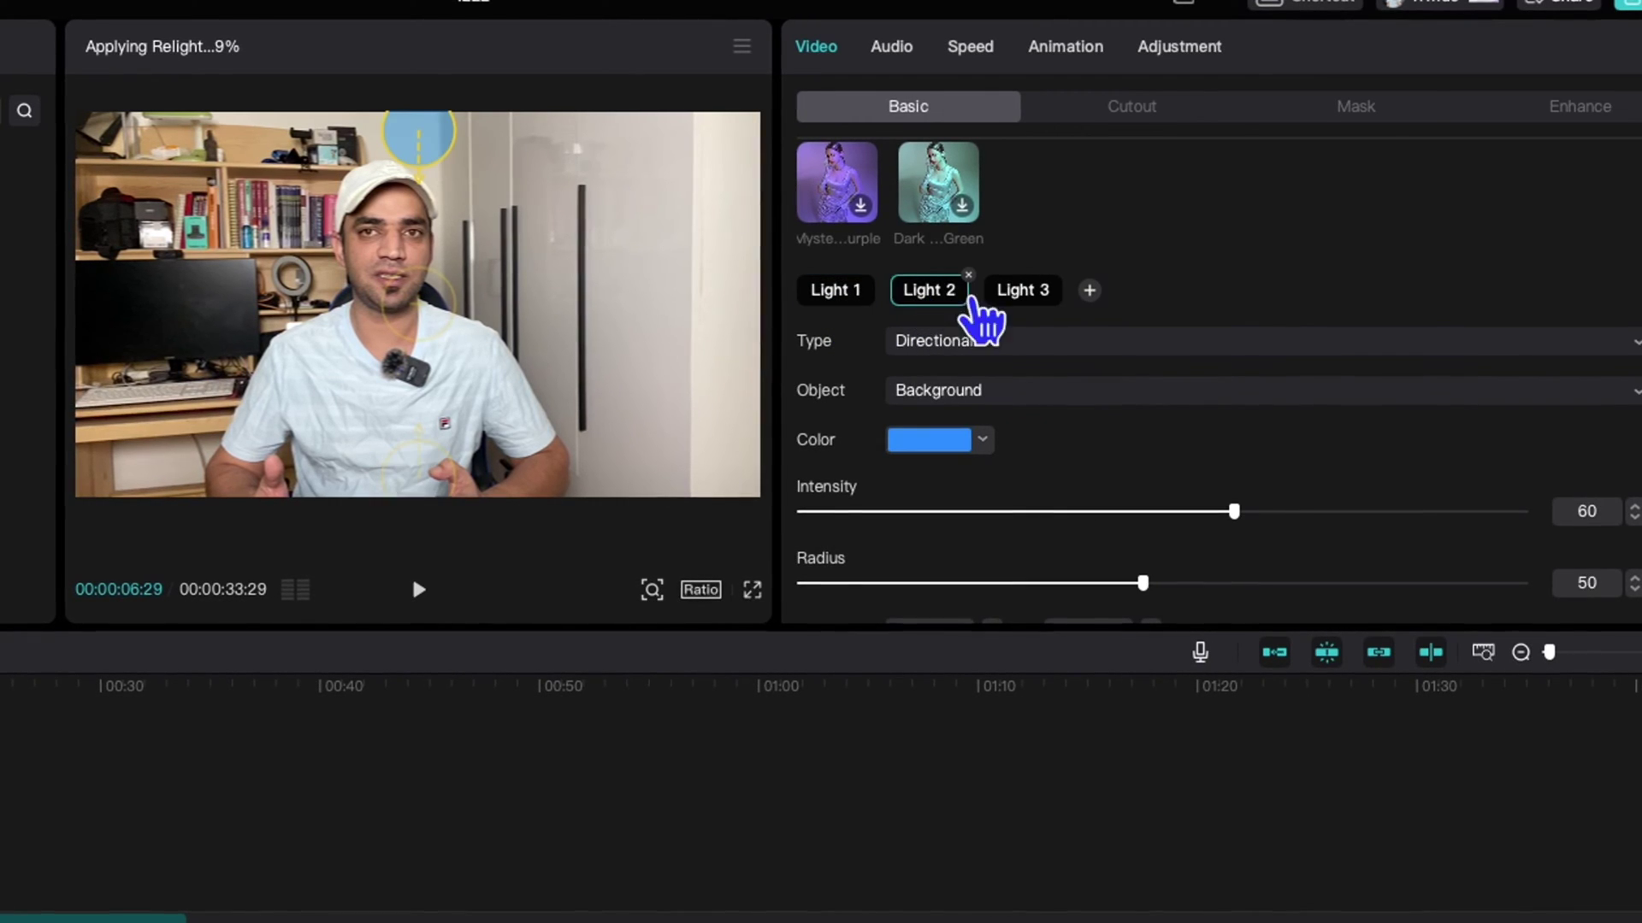
pyautogui.click(1024, 295)
pyautogui.click(848, 295)
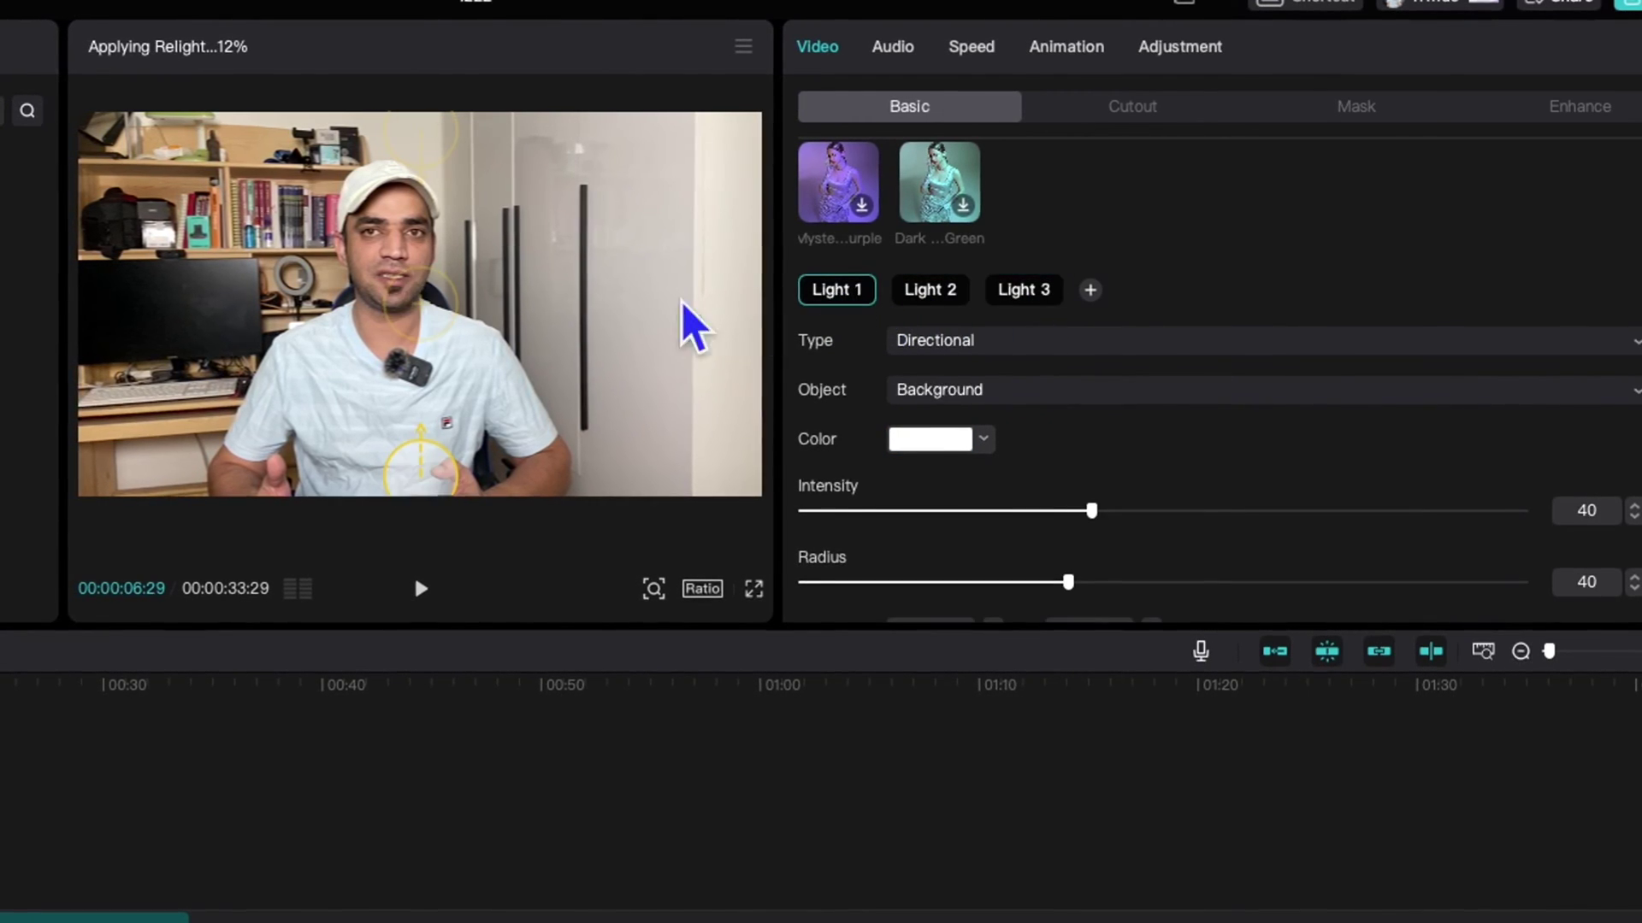
pyautogui.moveTo(387, 295); pyautogui.dragTo(439, 298)
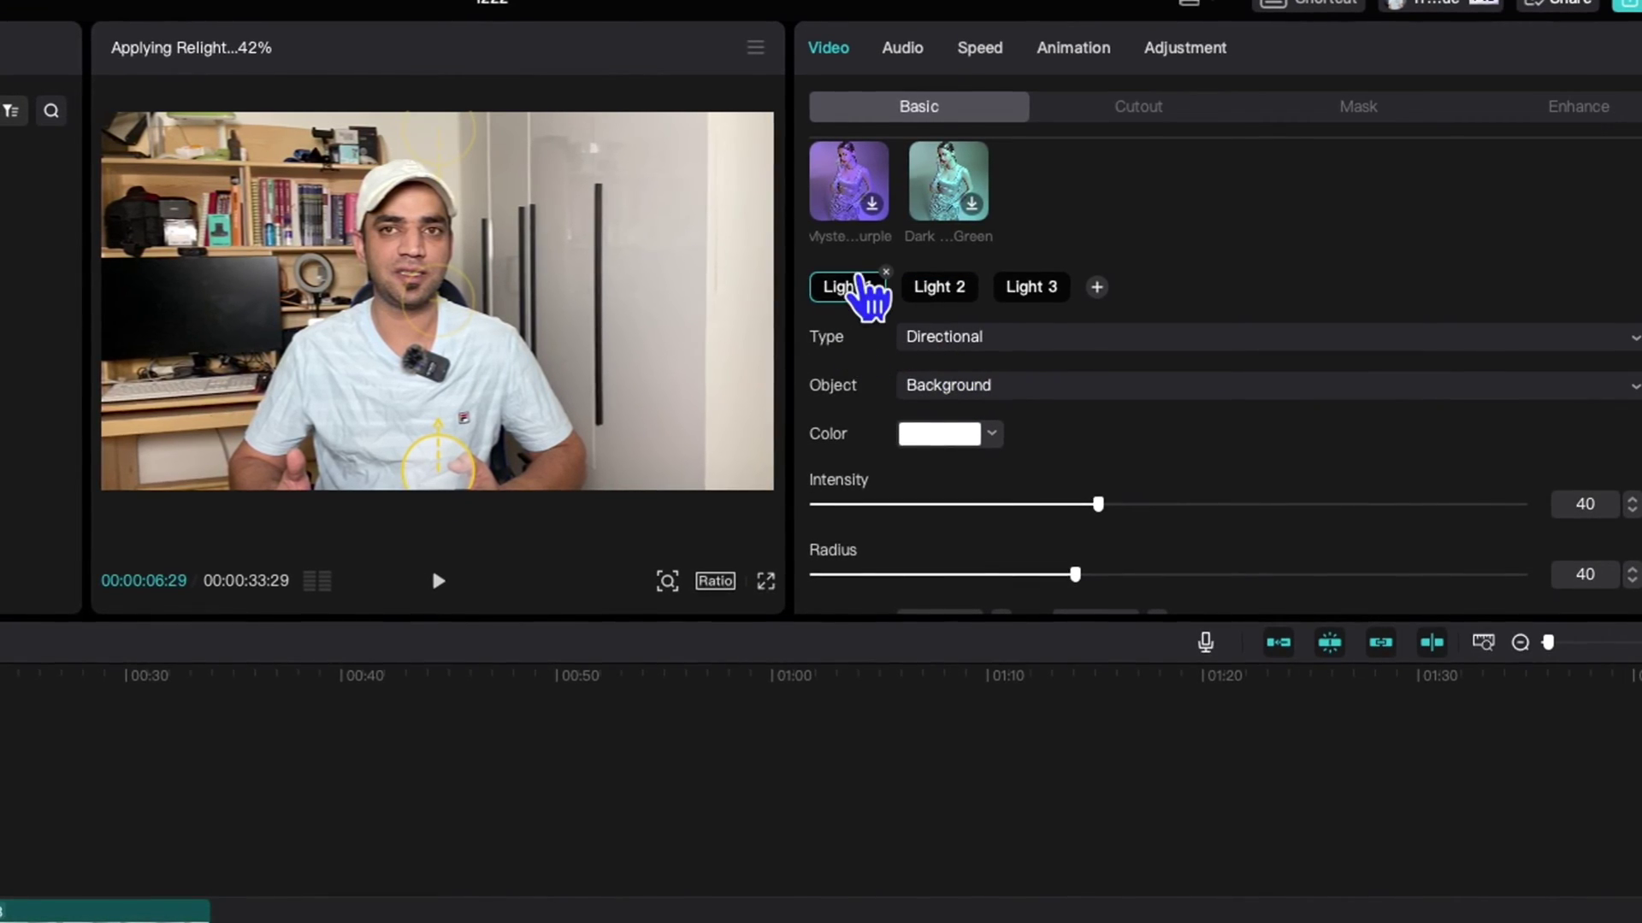
# Try Directional for Light 1's type, then set it back to Point
pyautogui.click(958, 338)
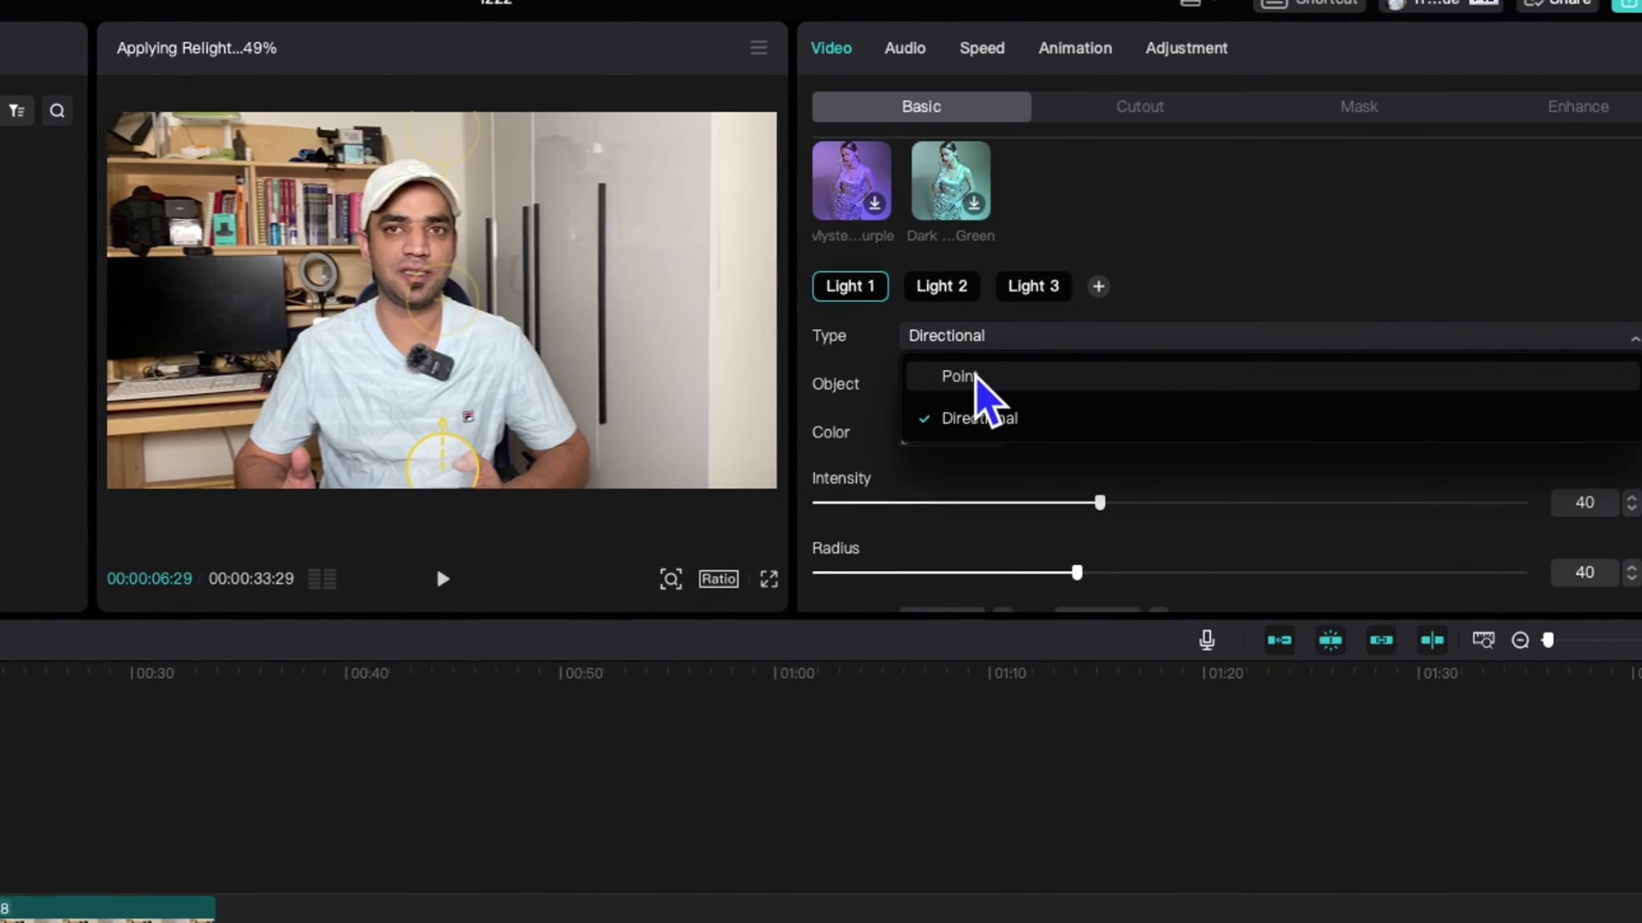
pyautogui.click(975, 377)
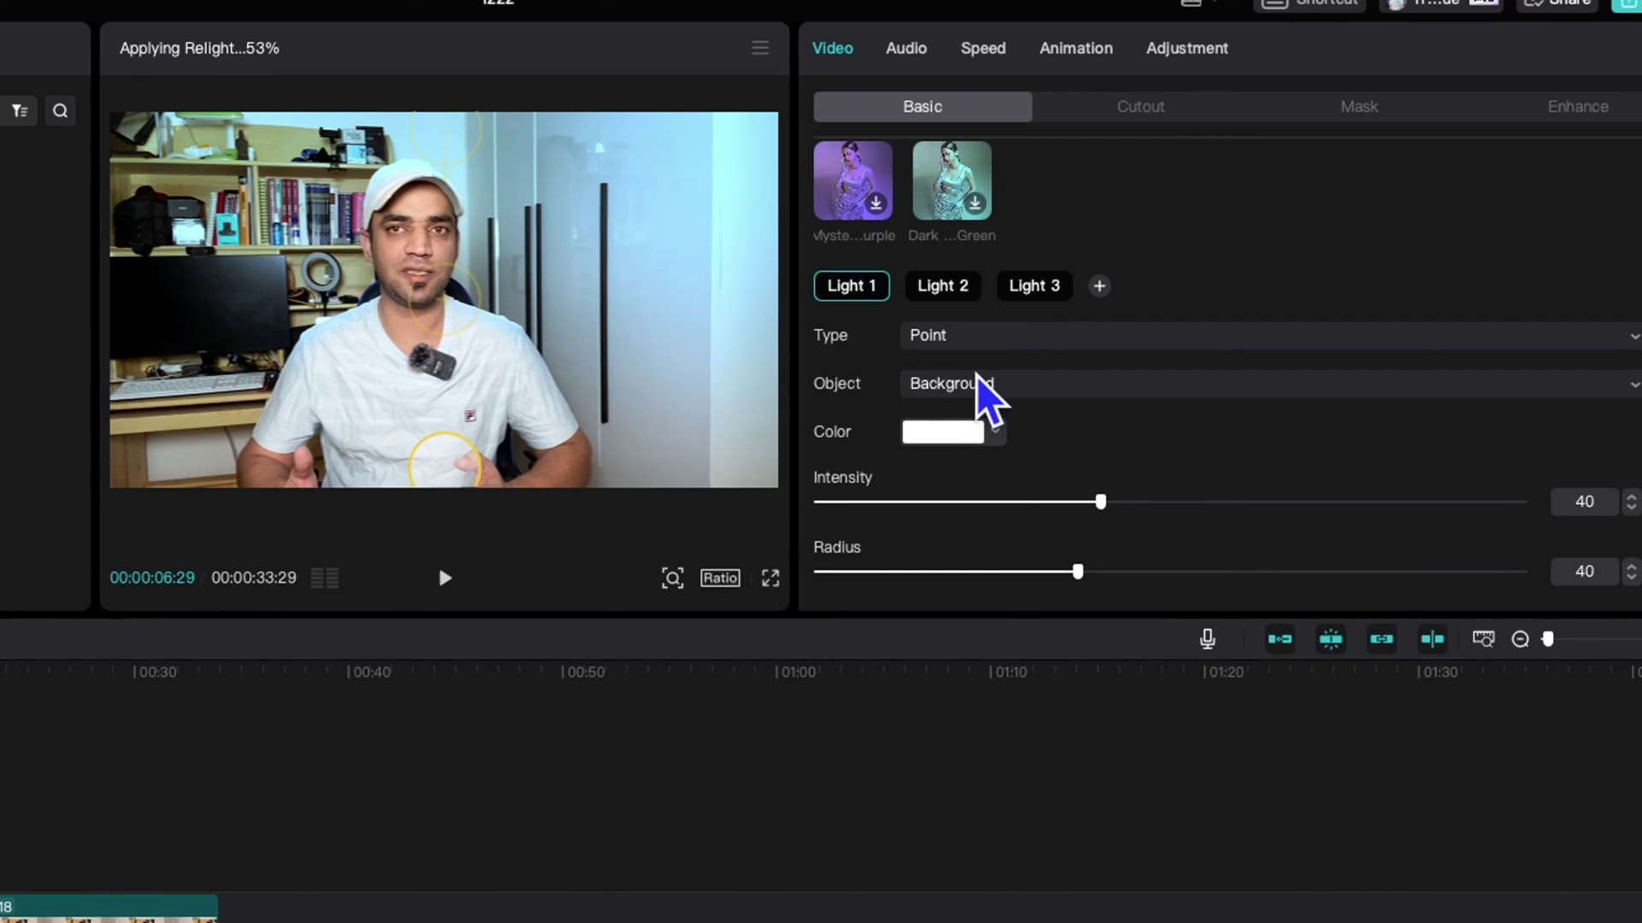
pyautogui.click(990, 342)
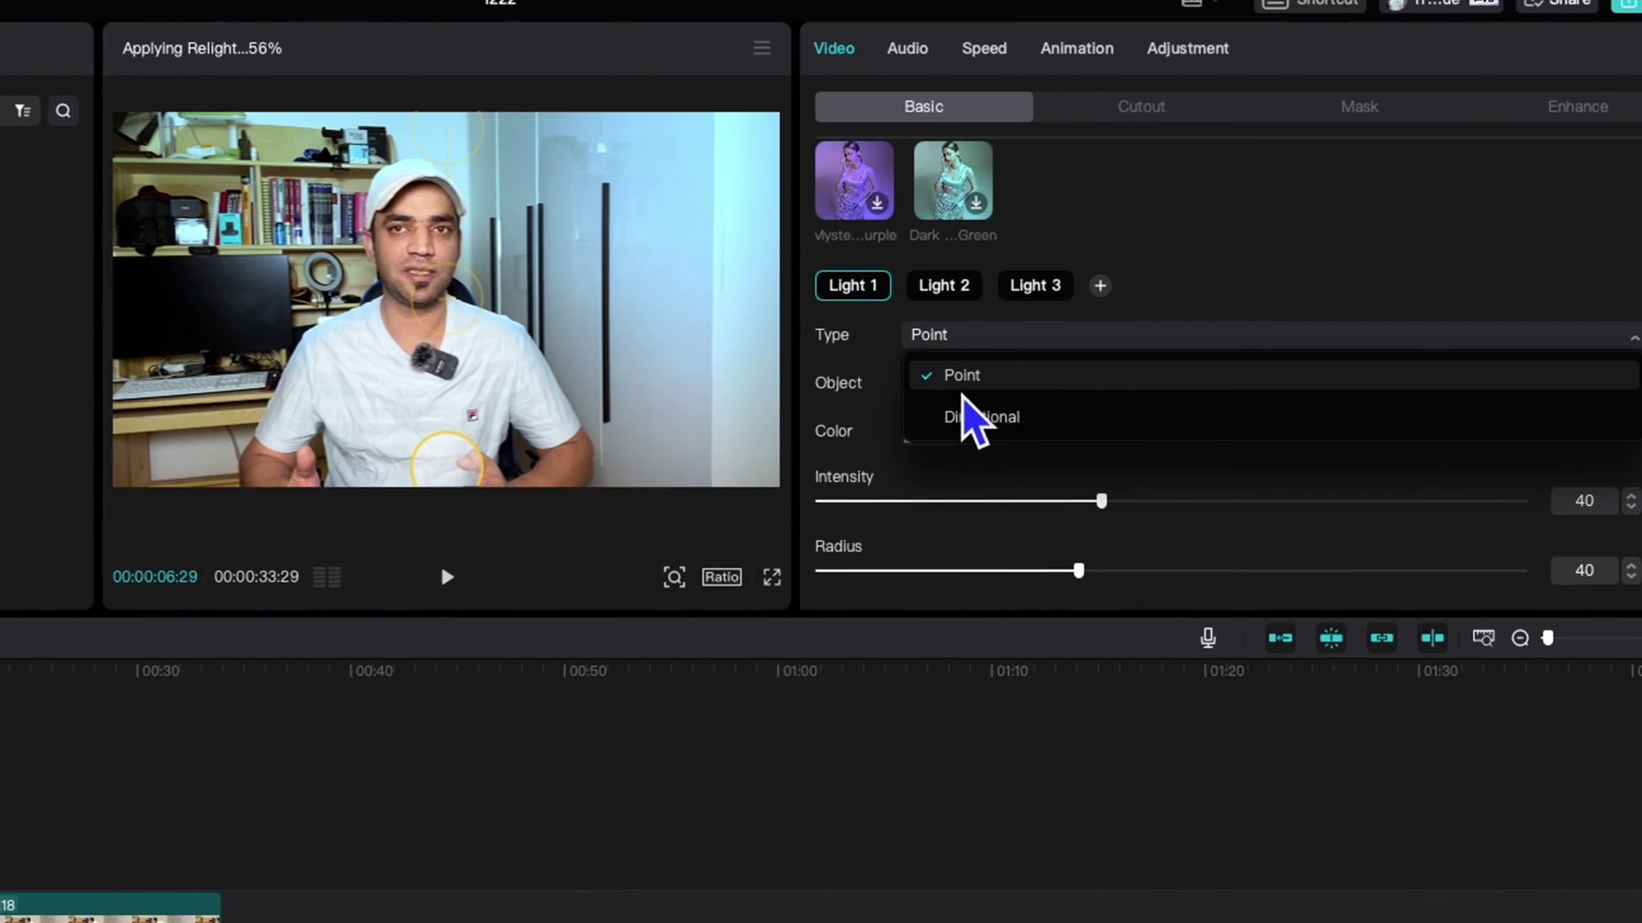
pyautogui.click(983, 419)
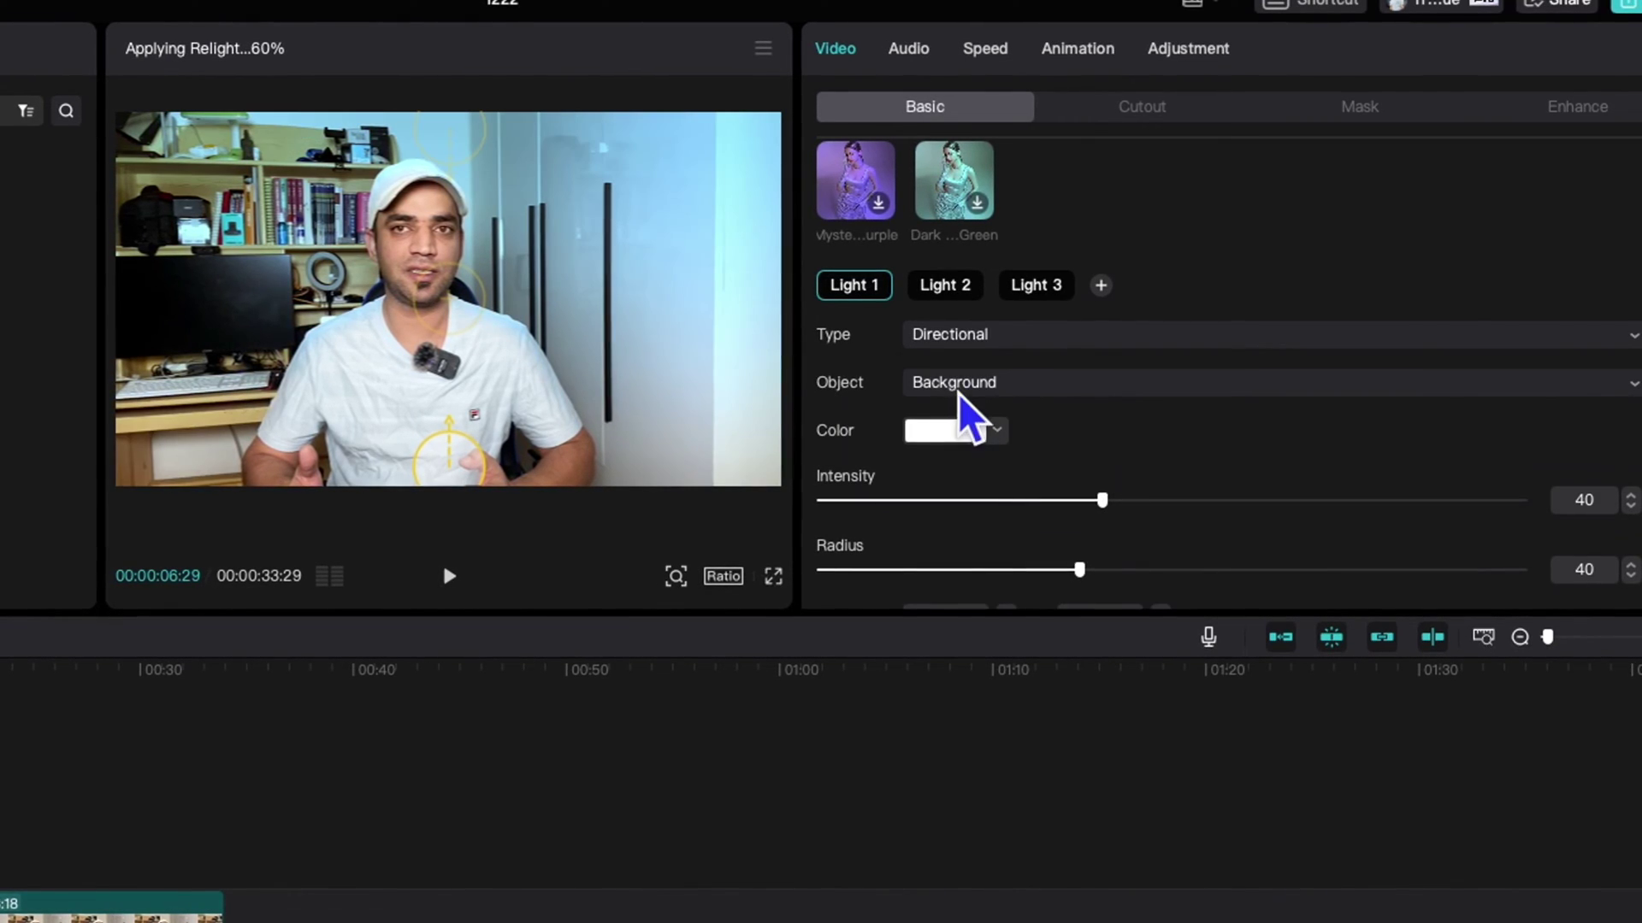
pyautogui.click(952, 340)
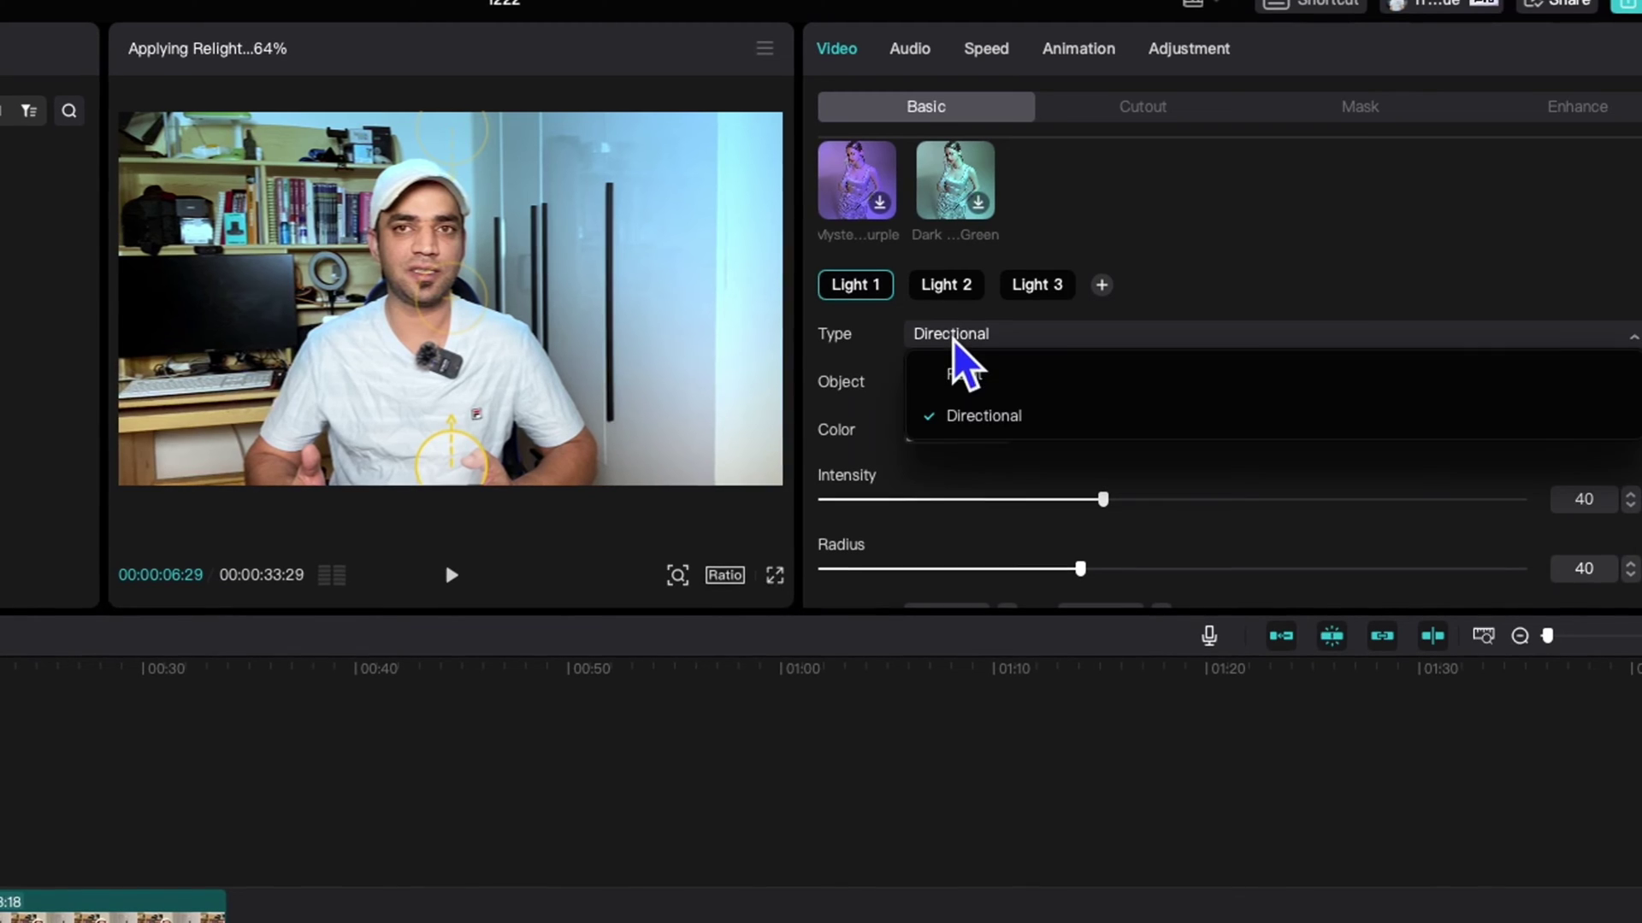
pyautogui.click(954, 375)
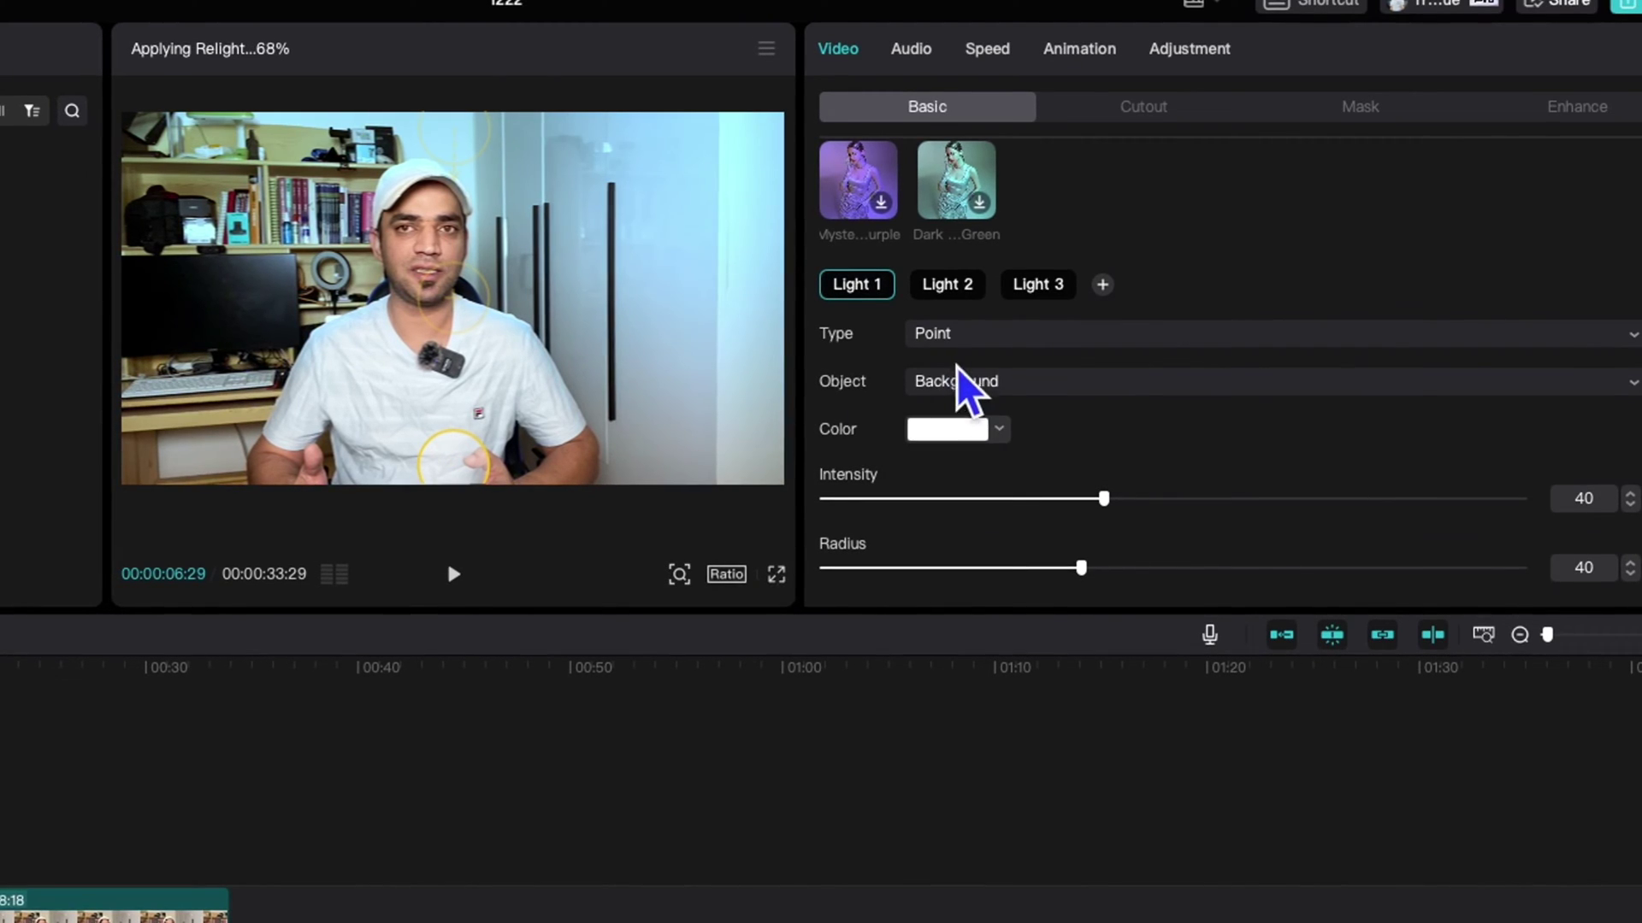
# Change Light 1's Object target from Background to the person
pyautogui.scroll(-2, 1148, 318)
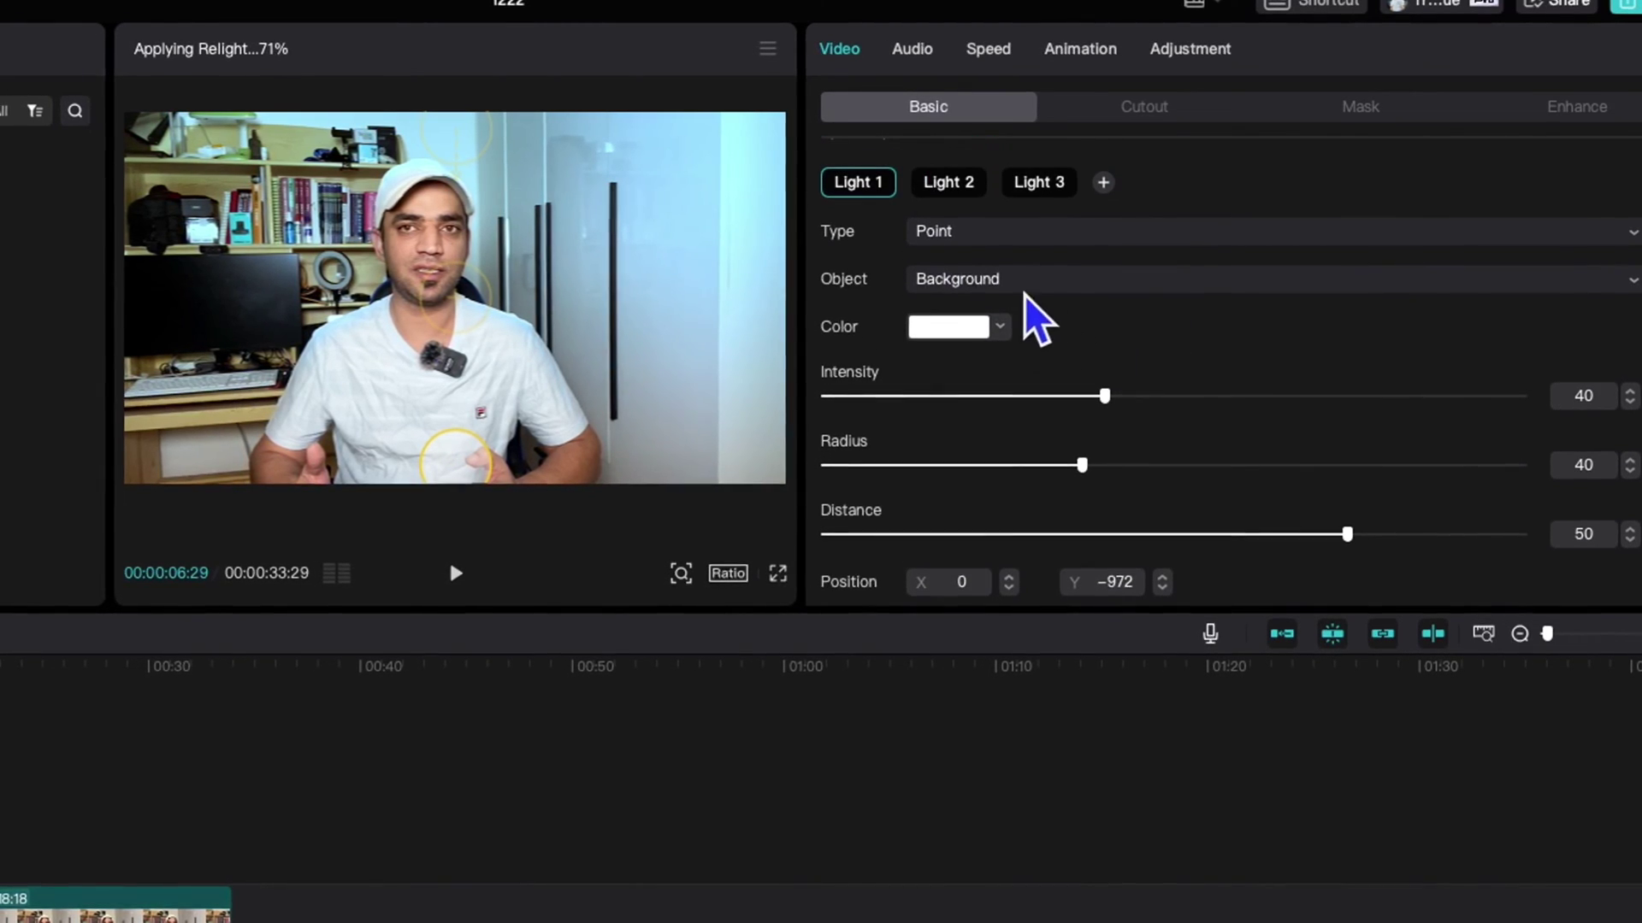
pyautogui.click(967, 281)
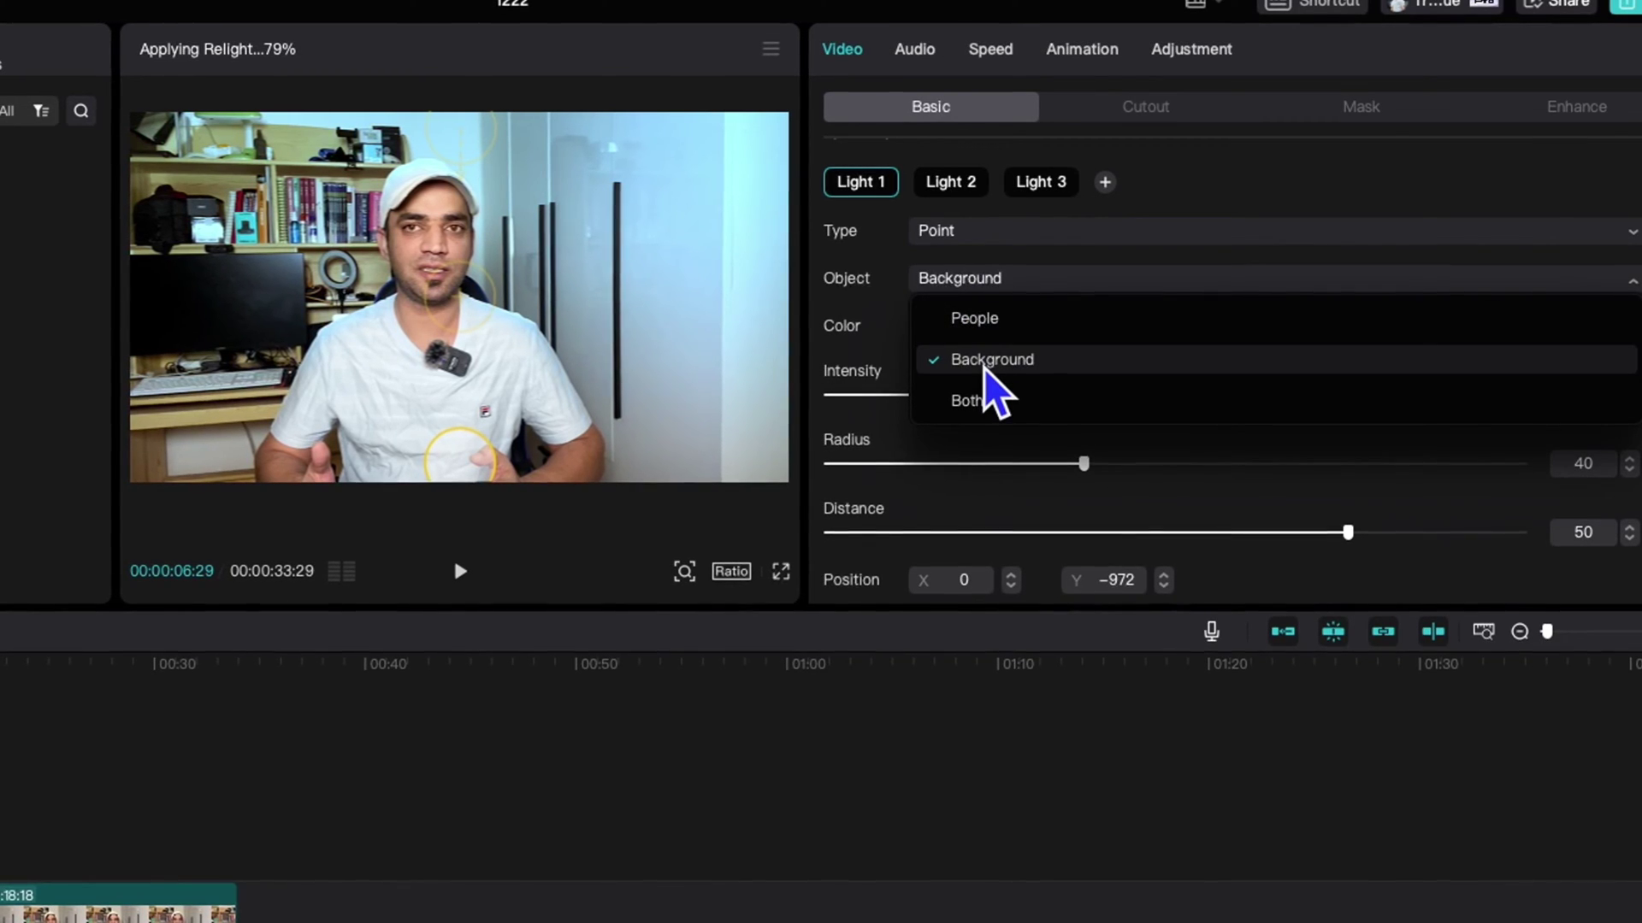
pyautogui.click(985, 320)
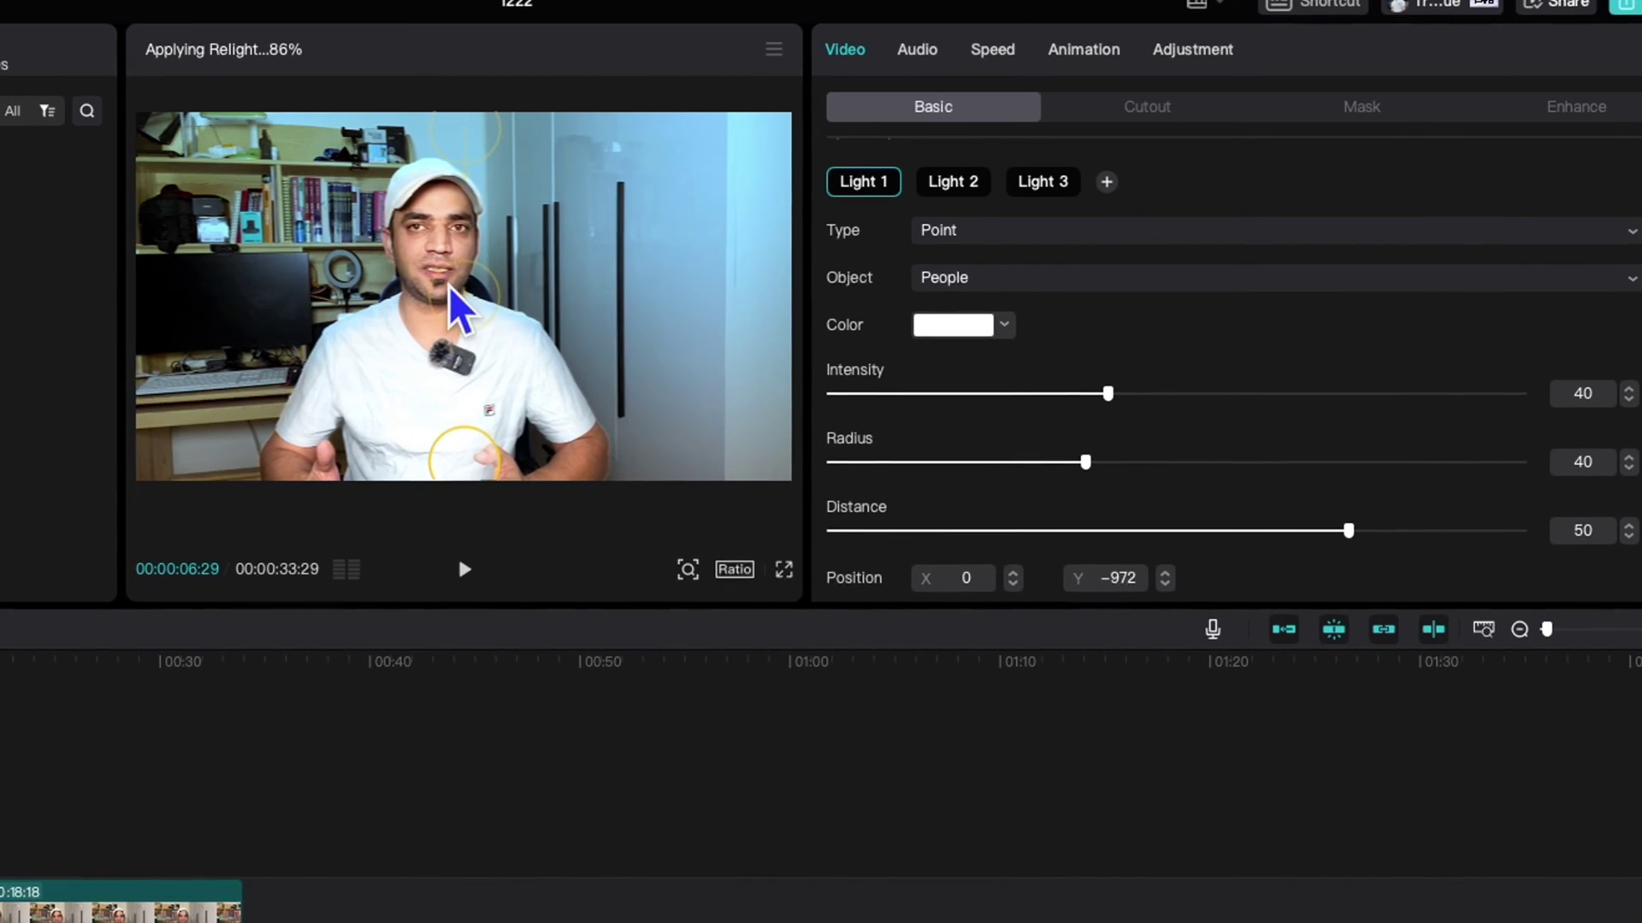
pyautogui.click(1008, 286)
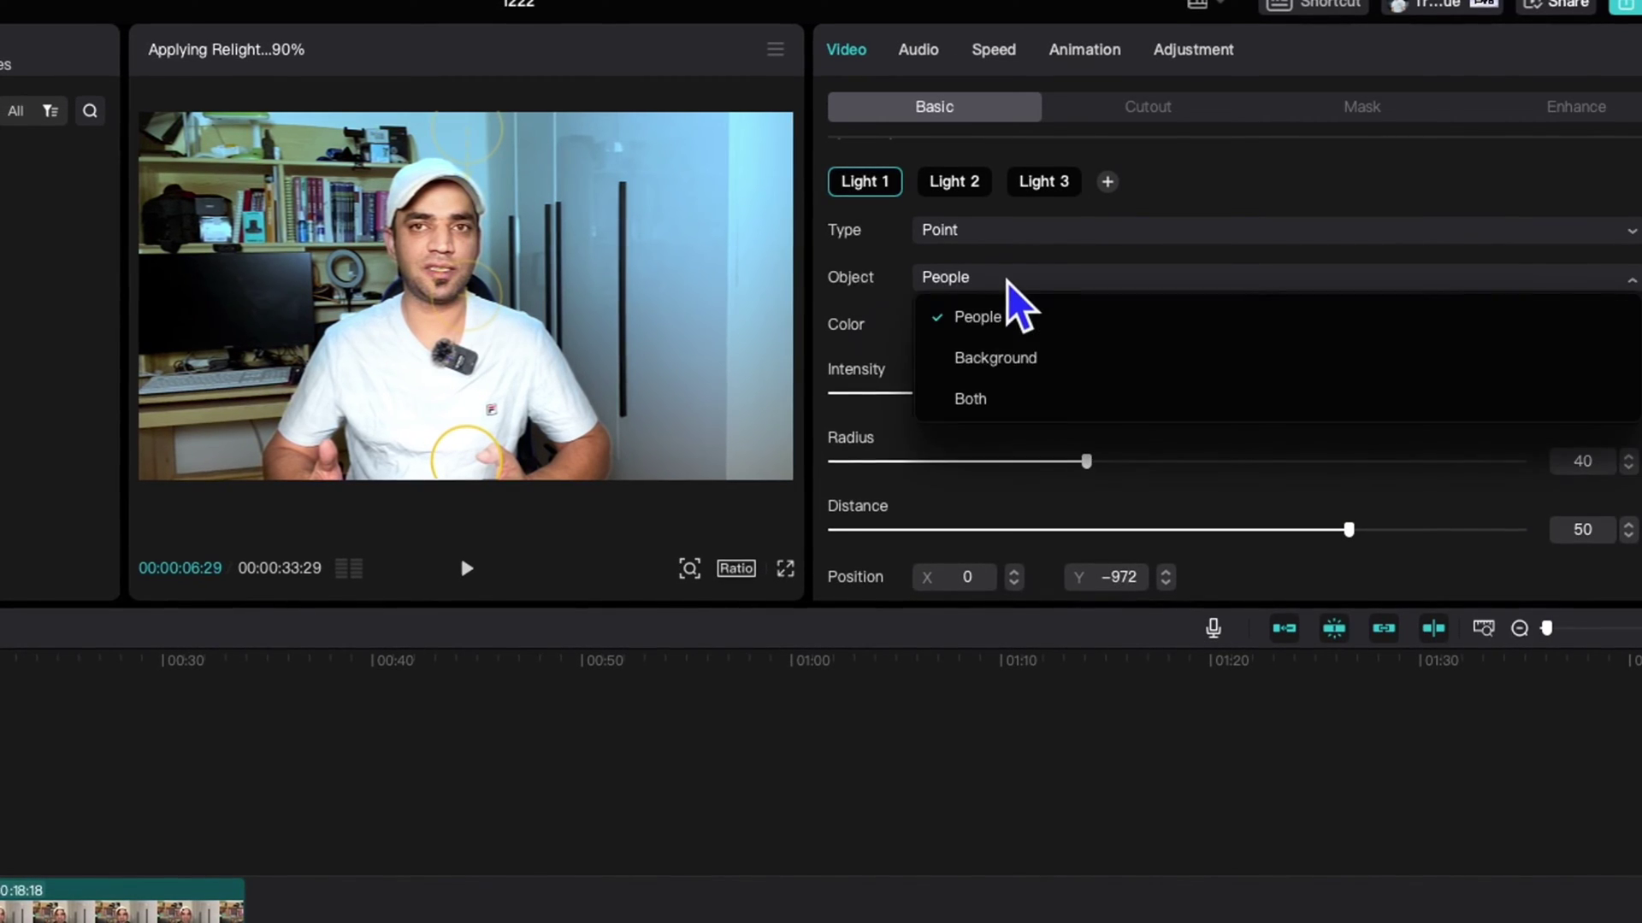
pyautogui.click(983, 397)
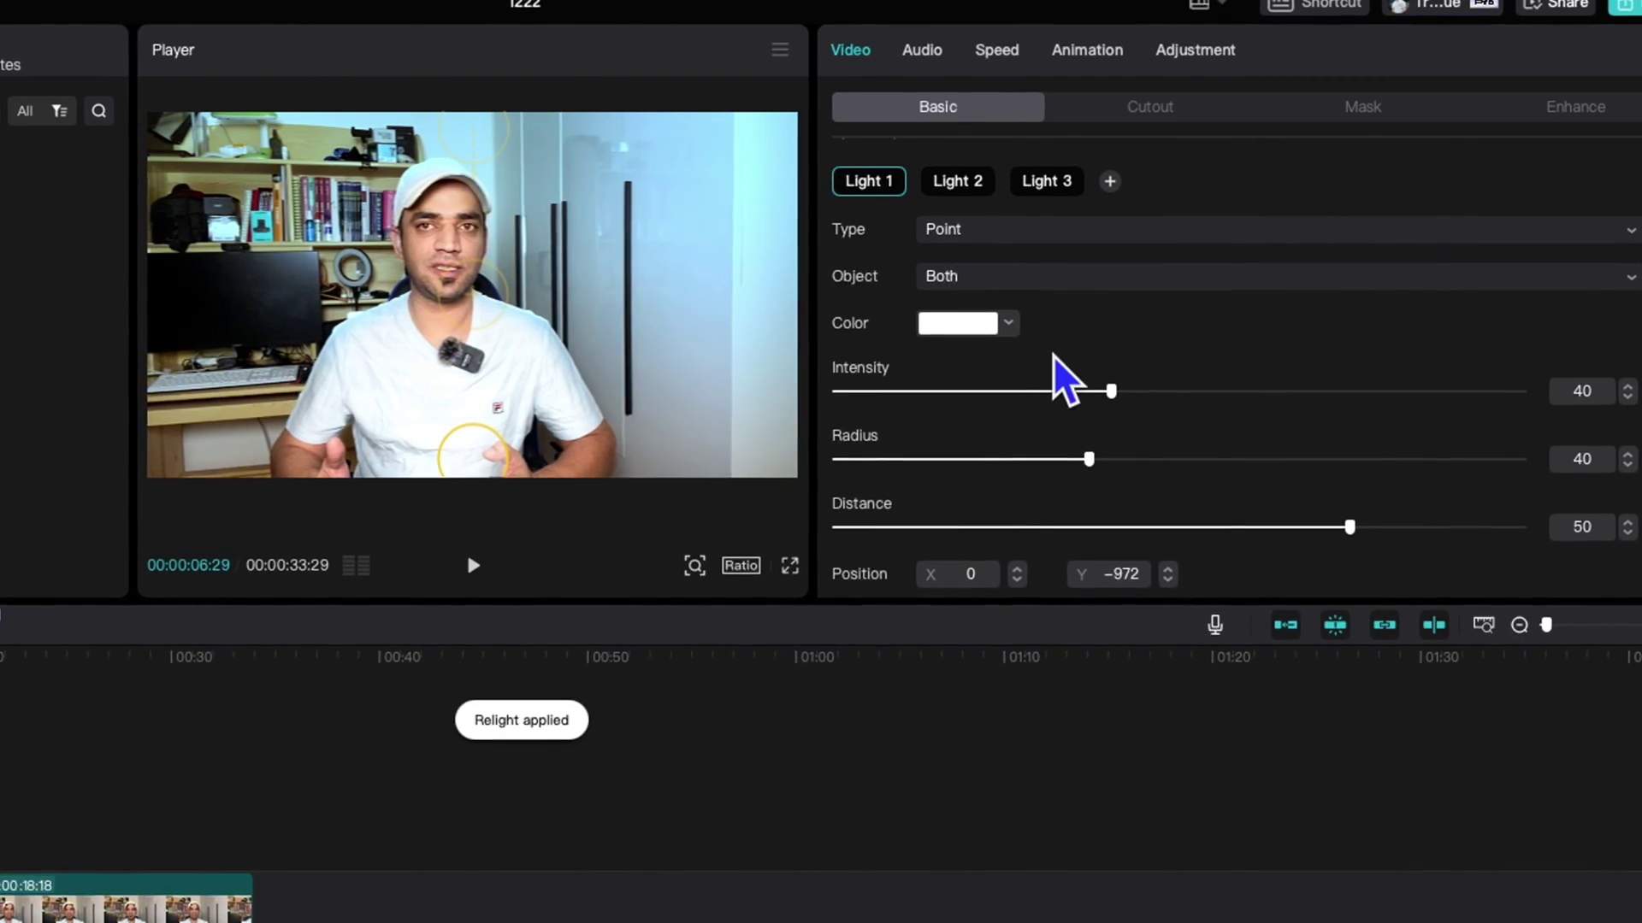
# Set Light 1 to light only the Background and cut its intensity sharply
pyautogui.click(995, 280)
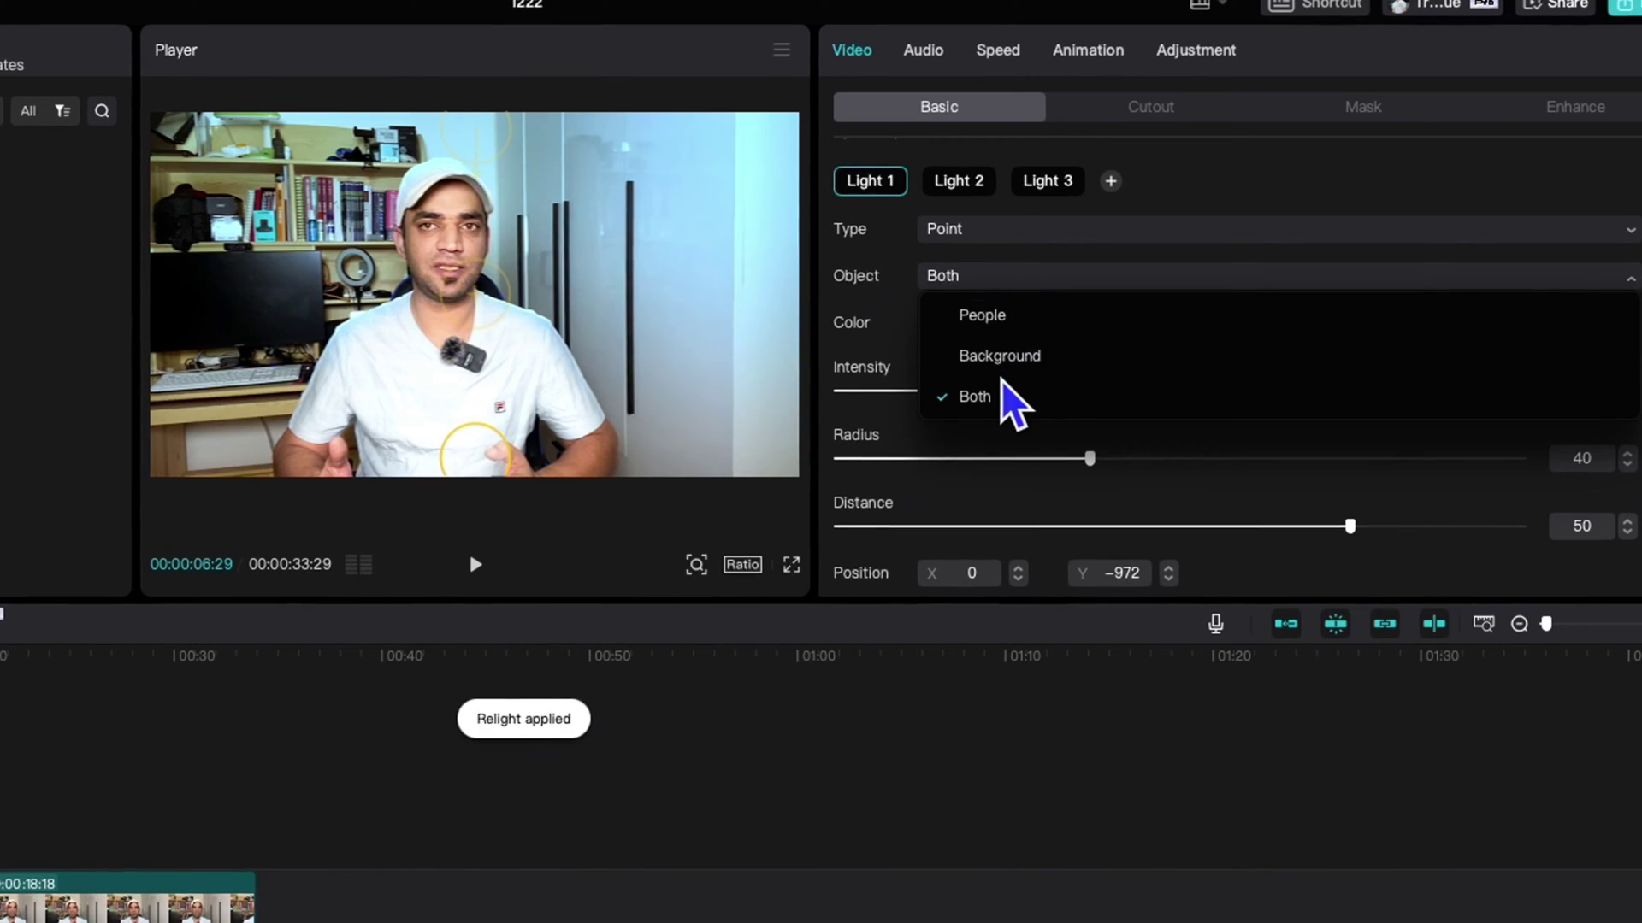
pyautogui.click(1009, 355)
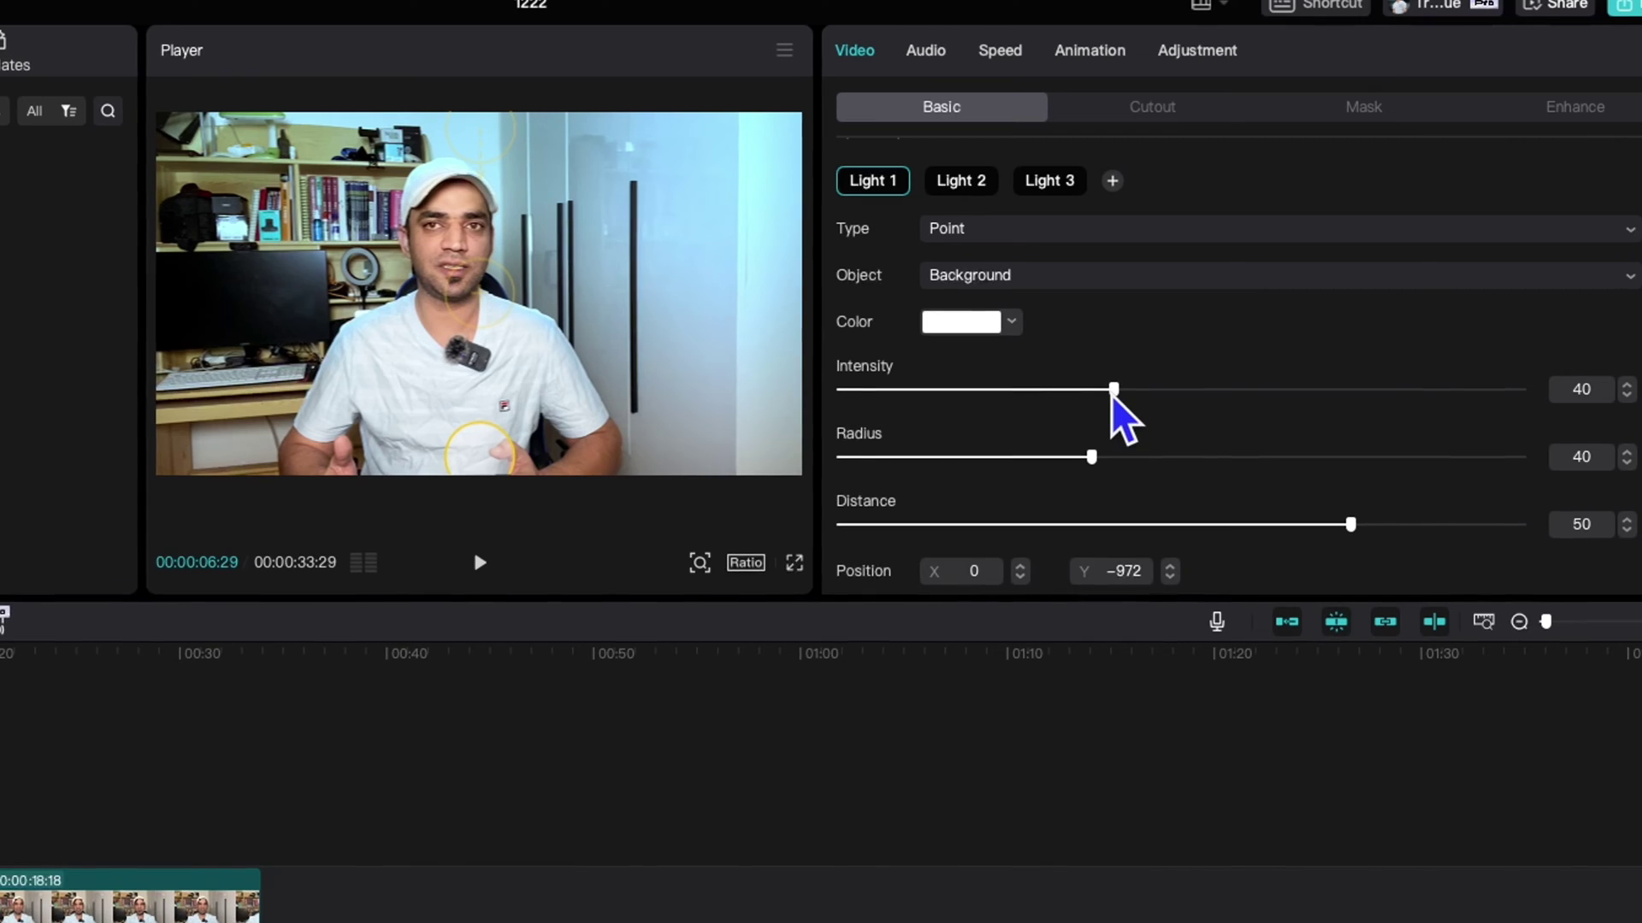
pyautogui.moveTo(1113, 390); pyautogui.dragTo(882, 390)
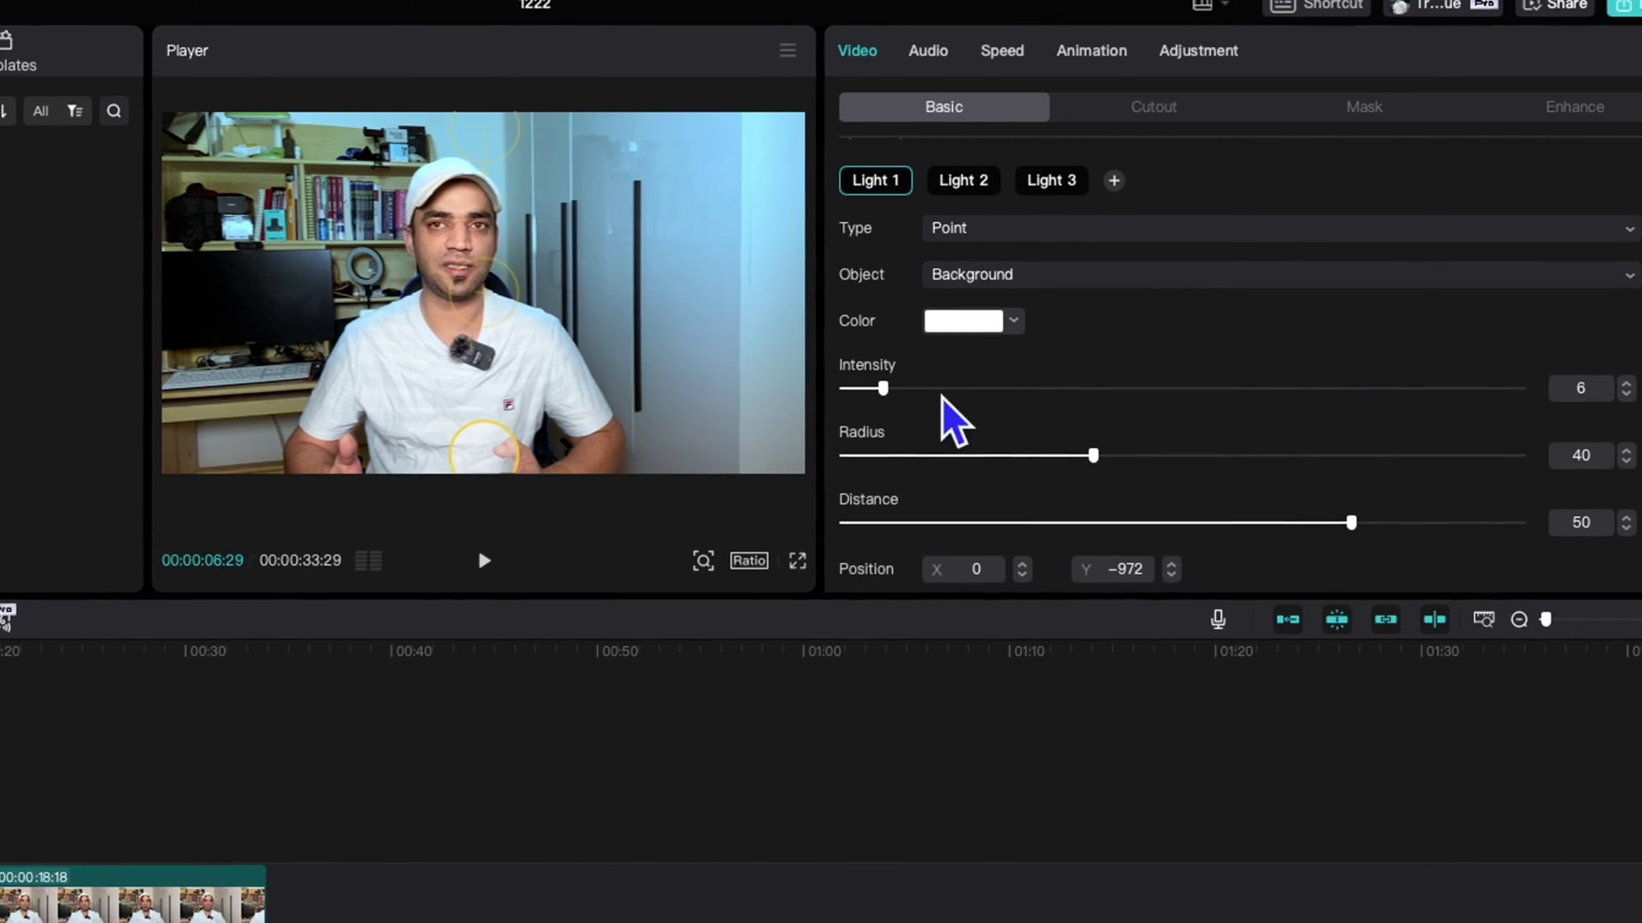
# Enter 46 for Light 1's intensity, then fine-tune it to 42 with the slider
pyautogui.click(1581, 388)
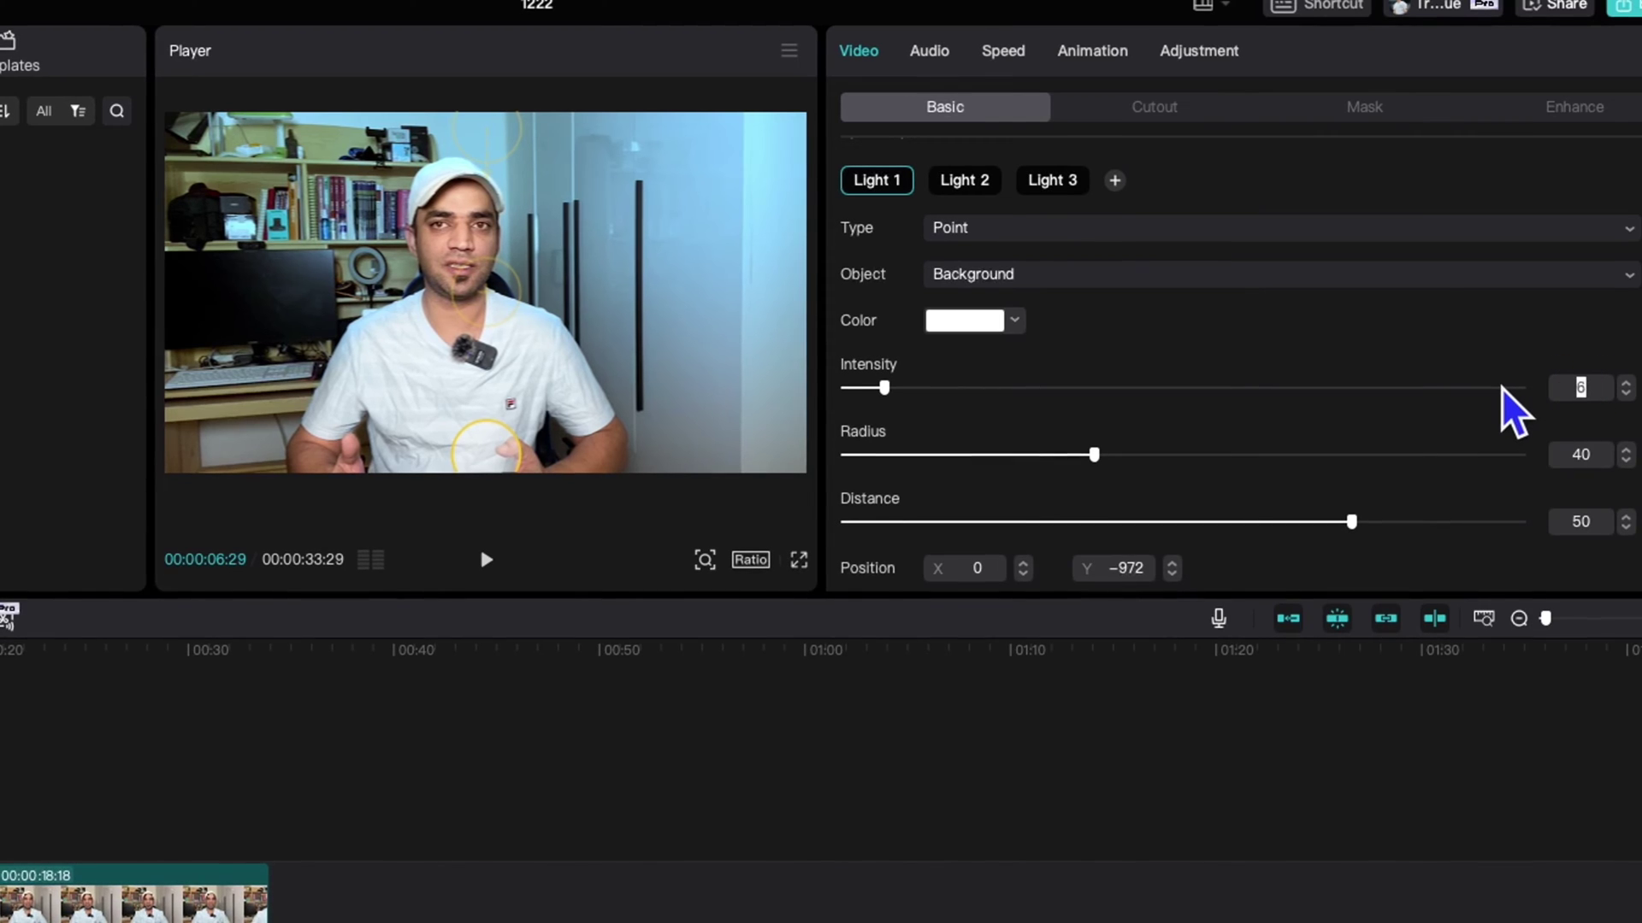
pyautogui.press('BackSpace')
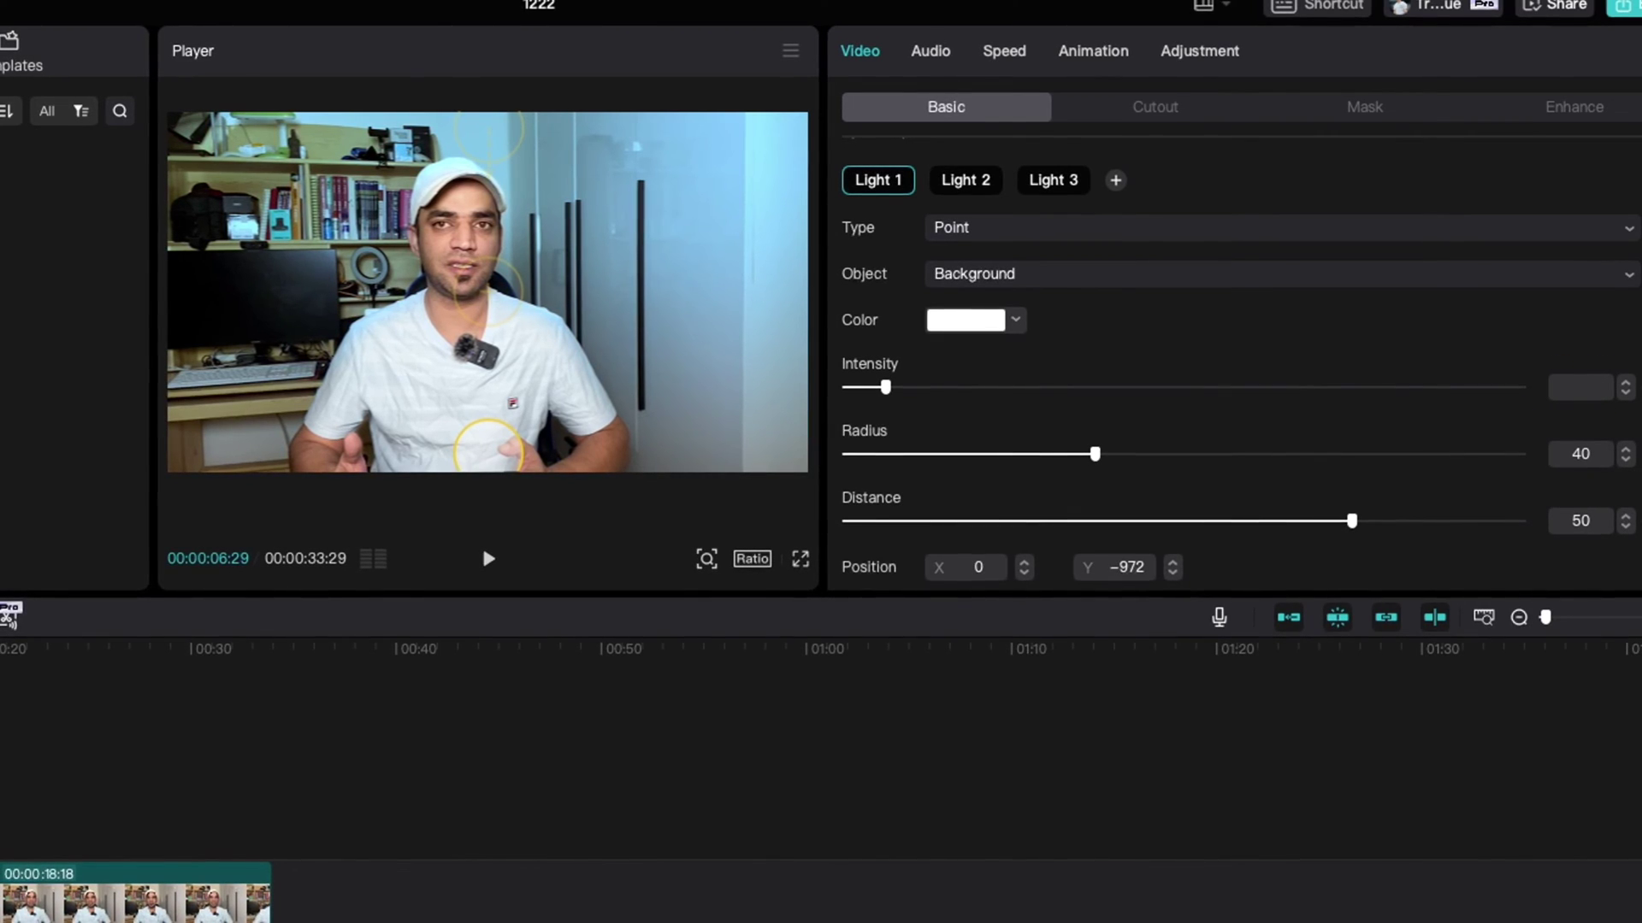
pyautogui.write('46')
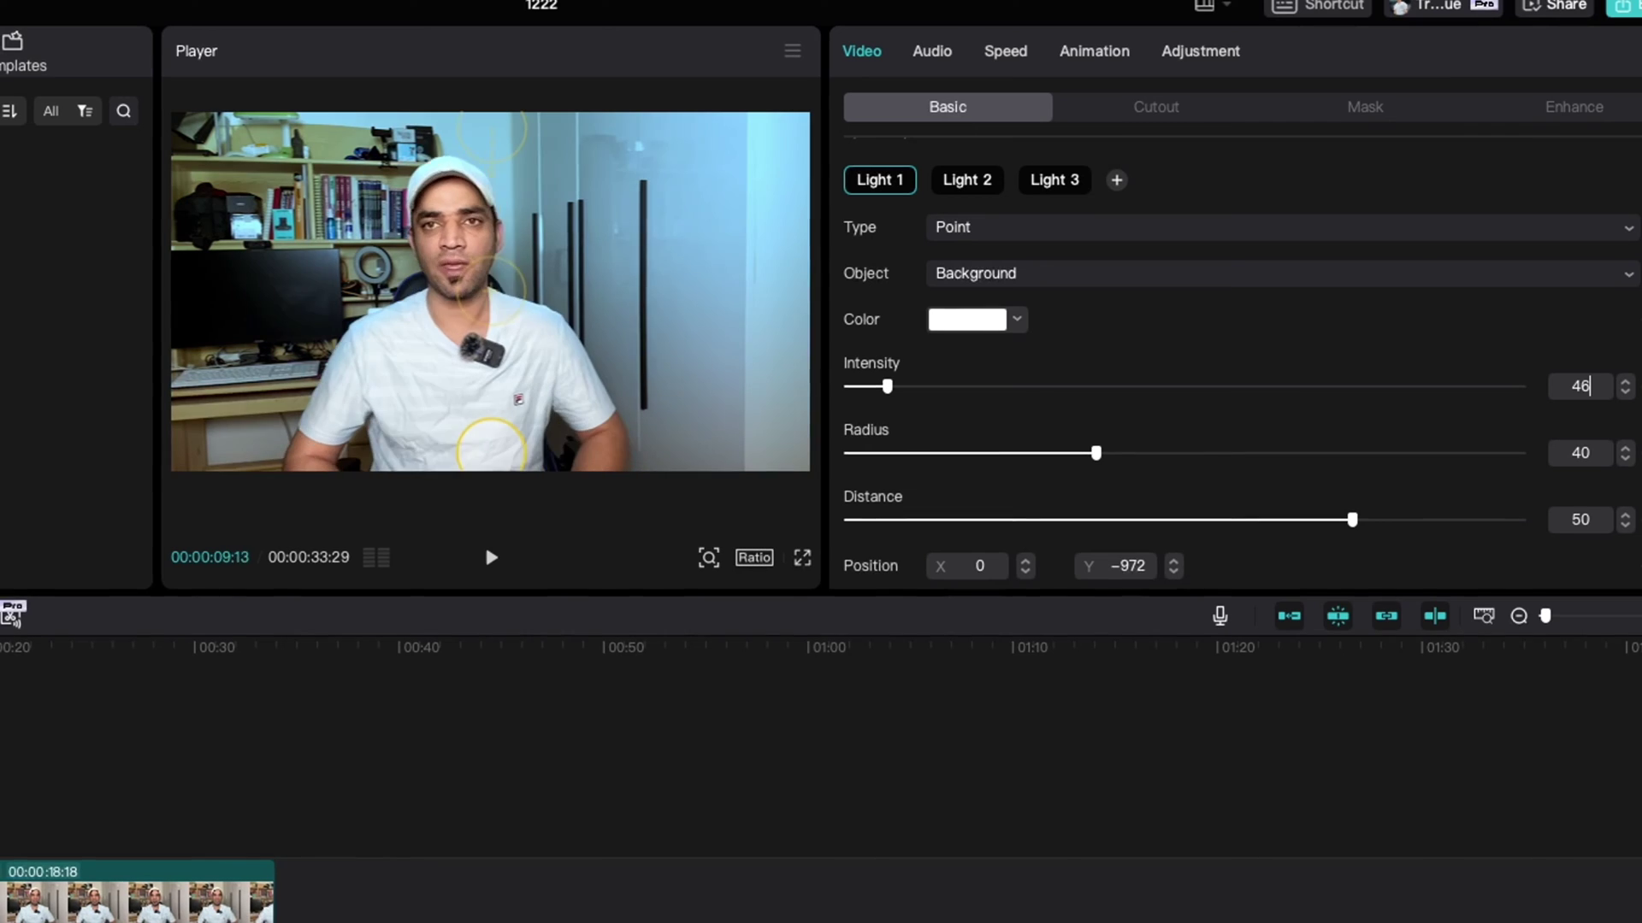
pyautogui.press('Return')
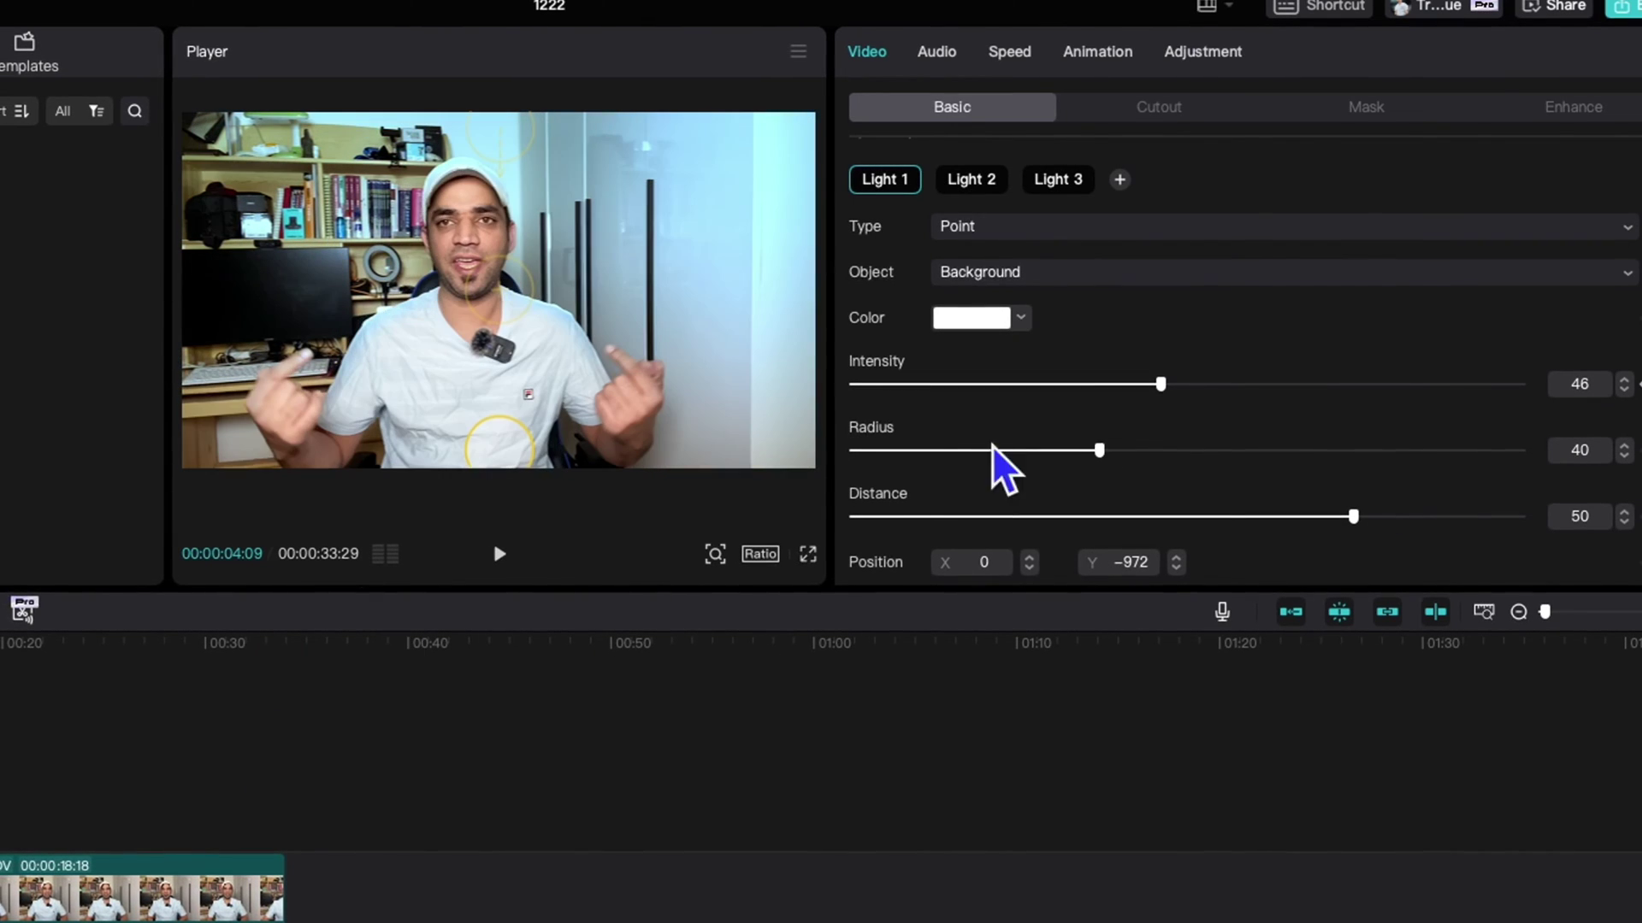
pyautogui.moveTo(1160, 385); pyautogui.dragTo(1003, 384)
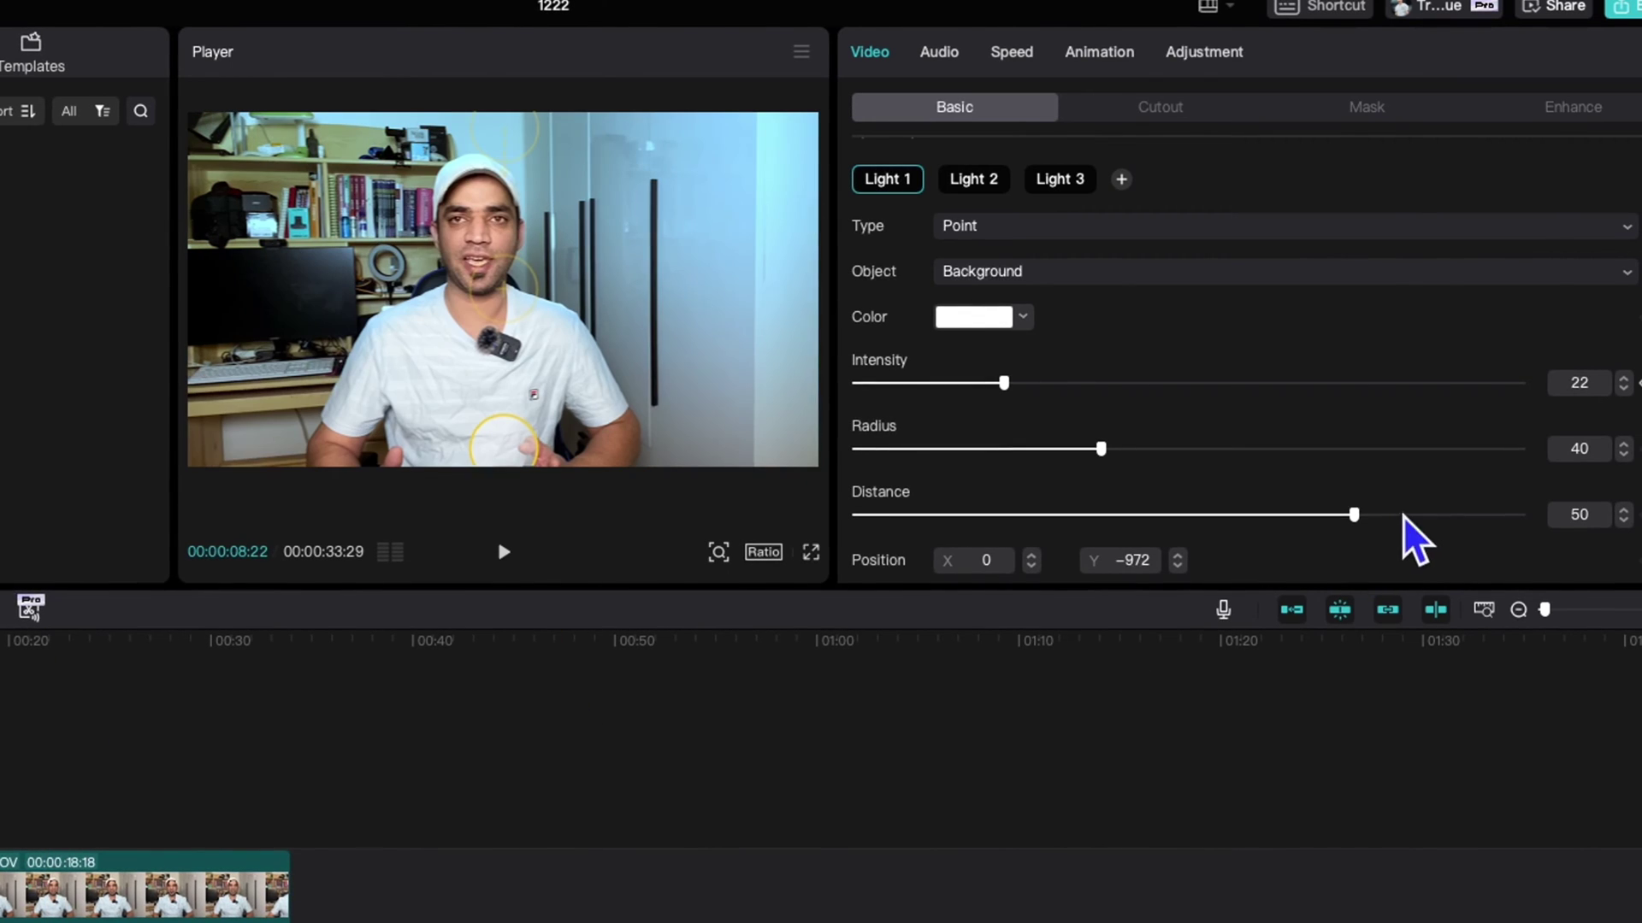
pyautogui.moveTo(1004, 382); pyautogui.dragTo(1092, 381)
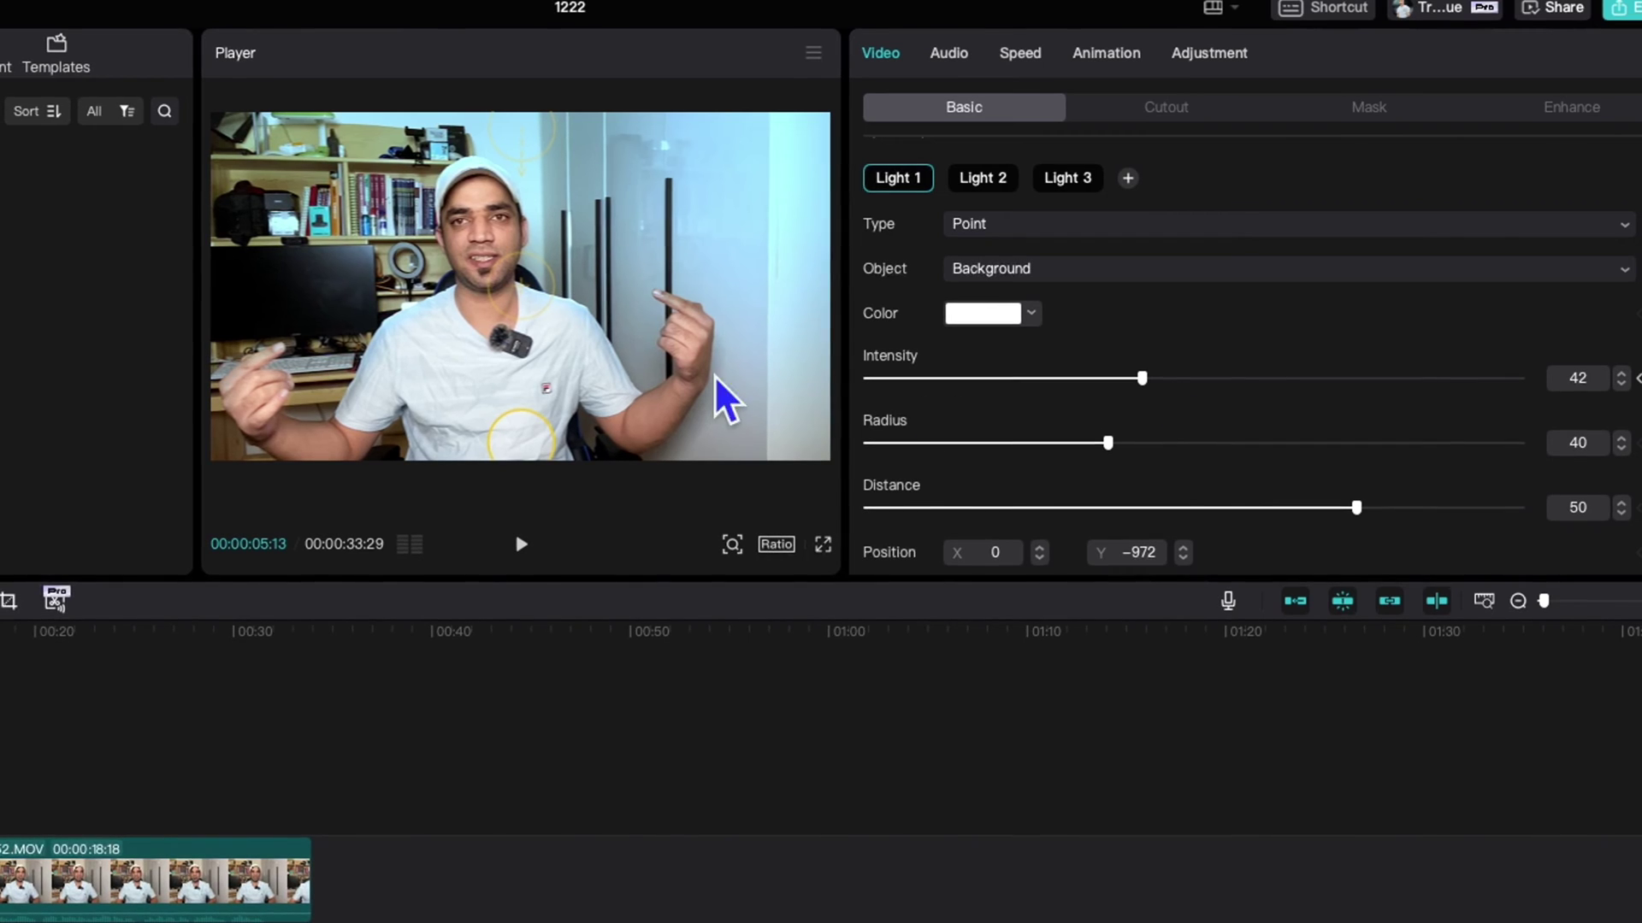
# Select the blue Light 2 and set its Object target to People only
pyautogui.click(521, 291)
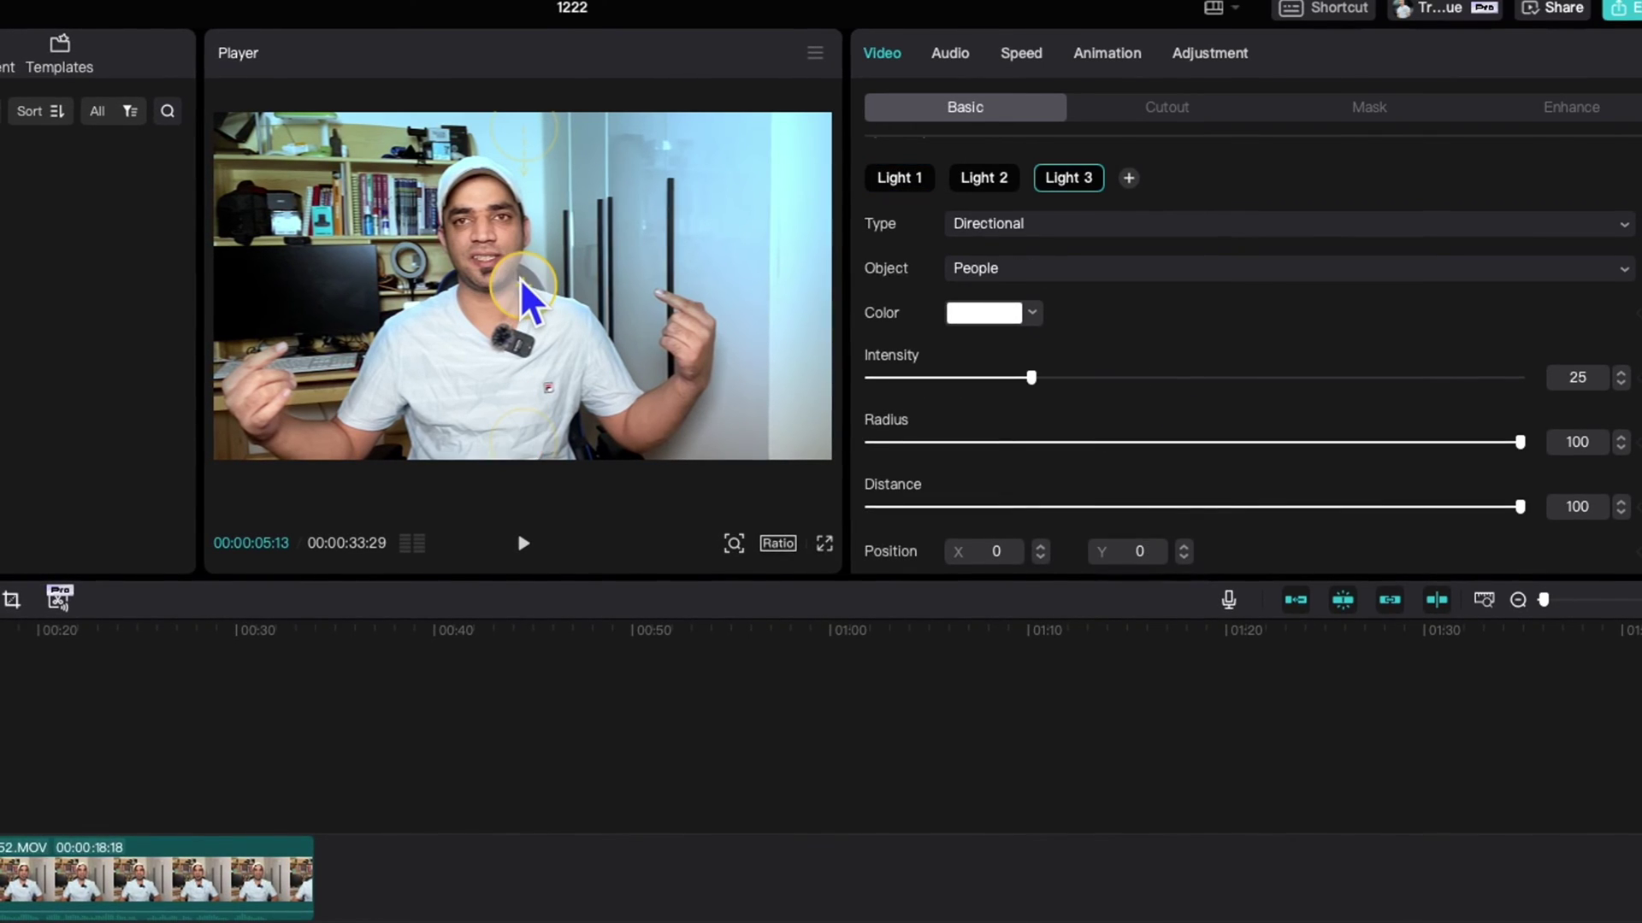
pyautogui.click(985, 180)
pyautogui.click(914, 179)
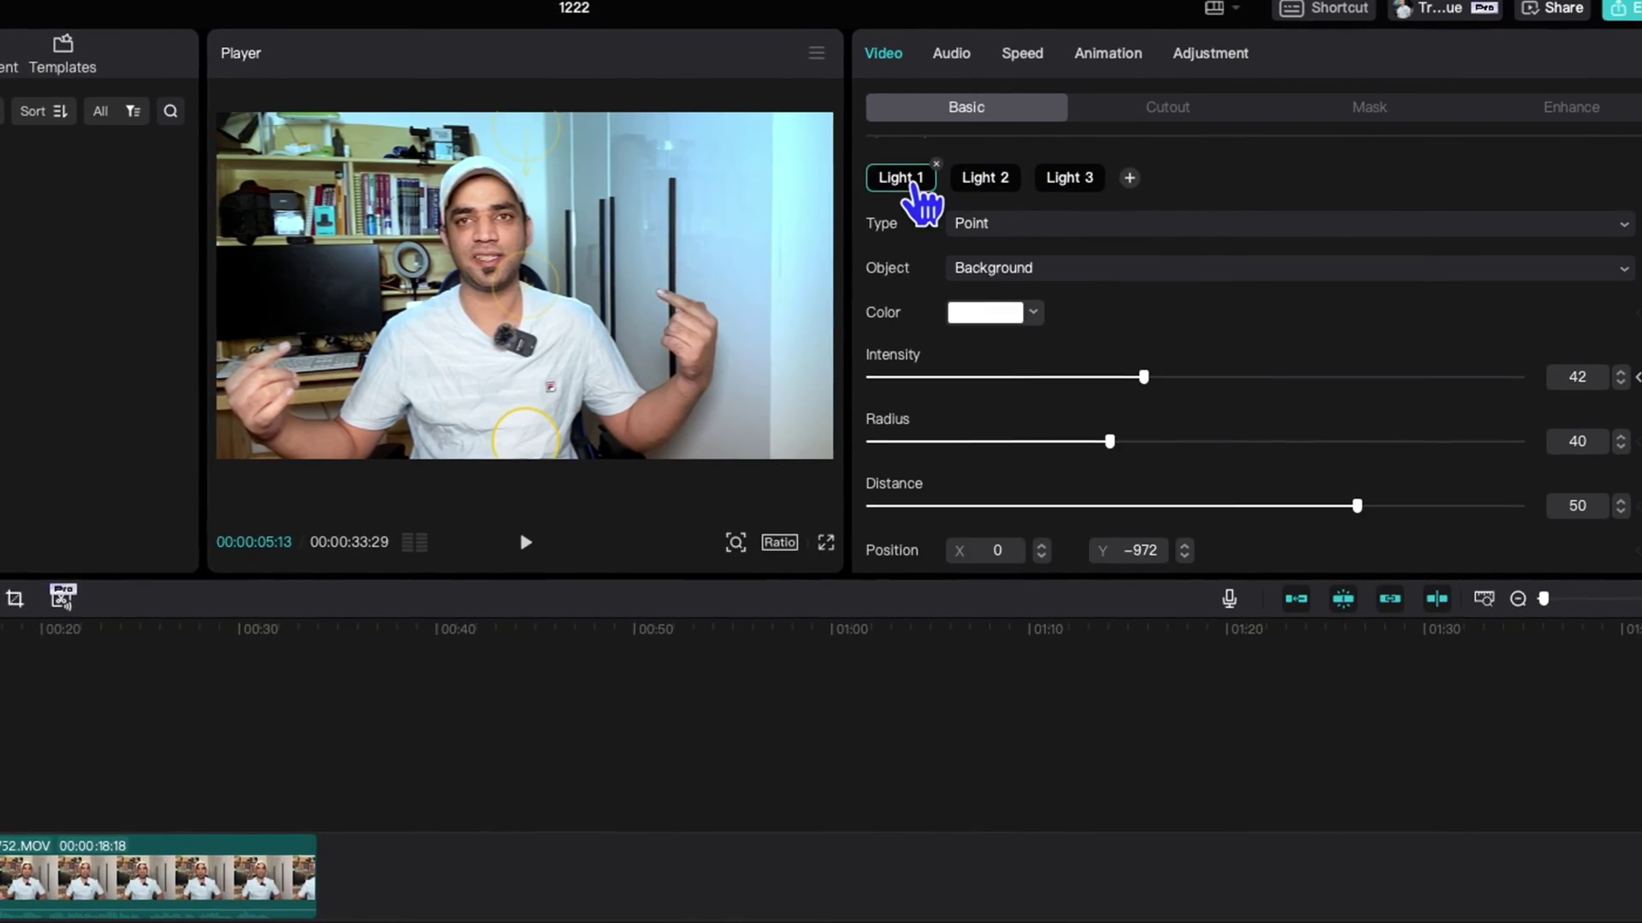
pyautogui.click(988, 180)
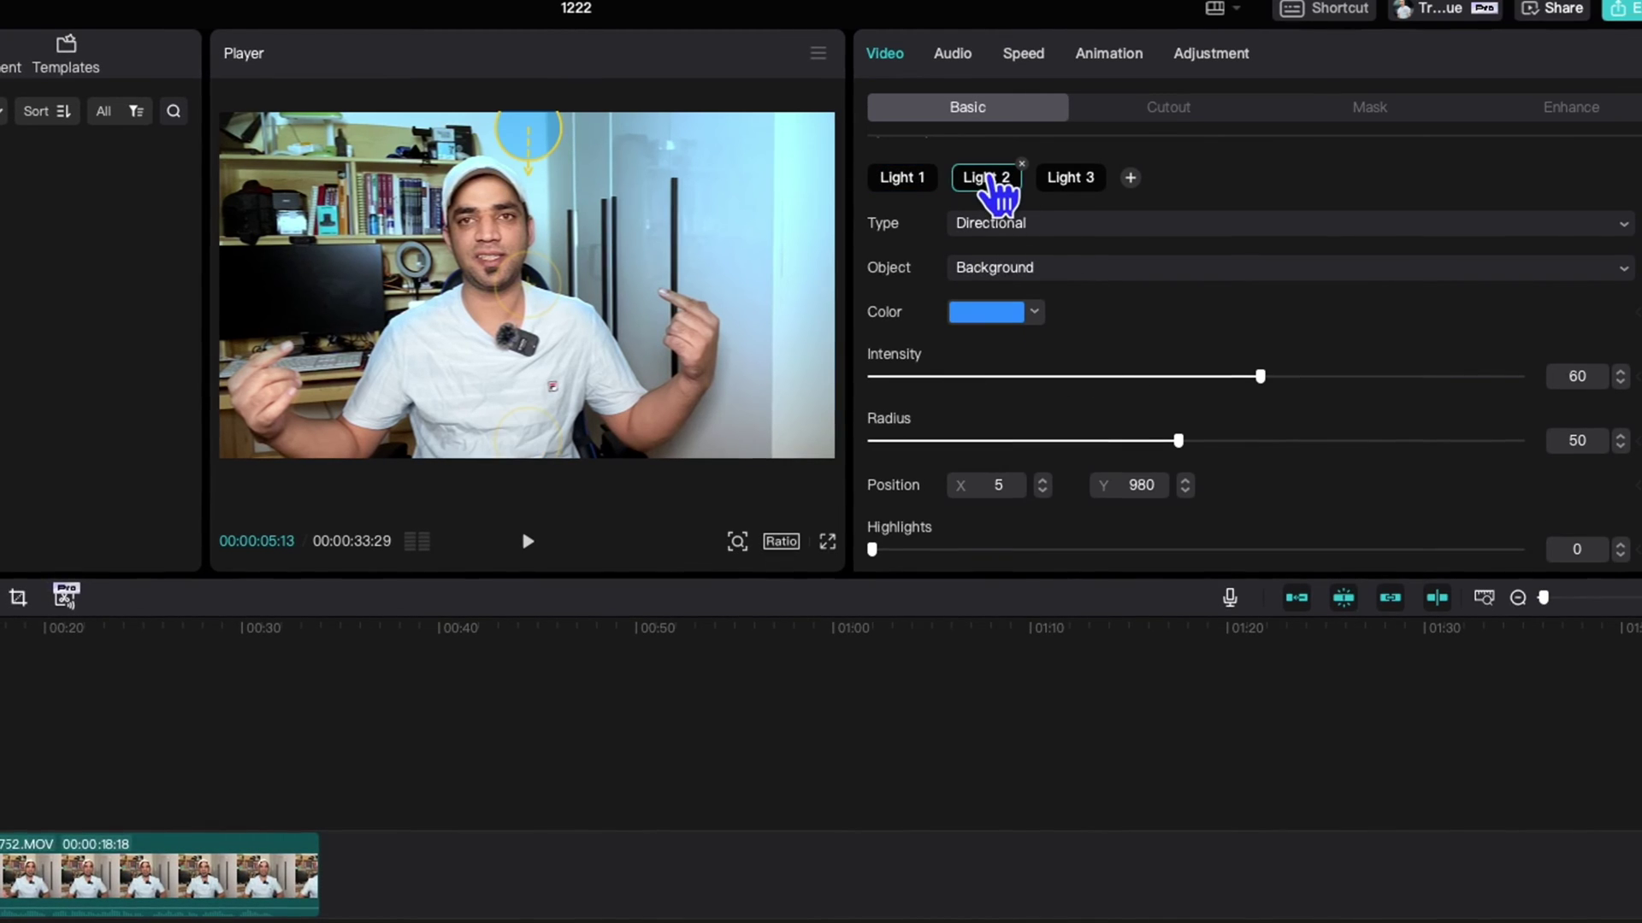
pyautogui.click(1033, 270)
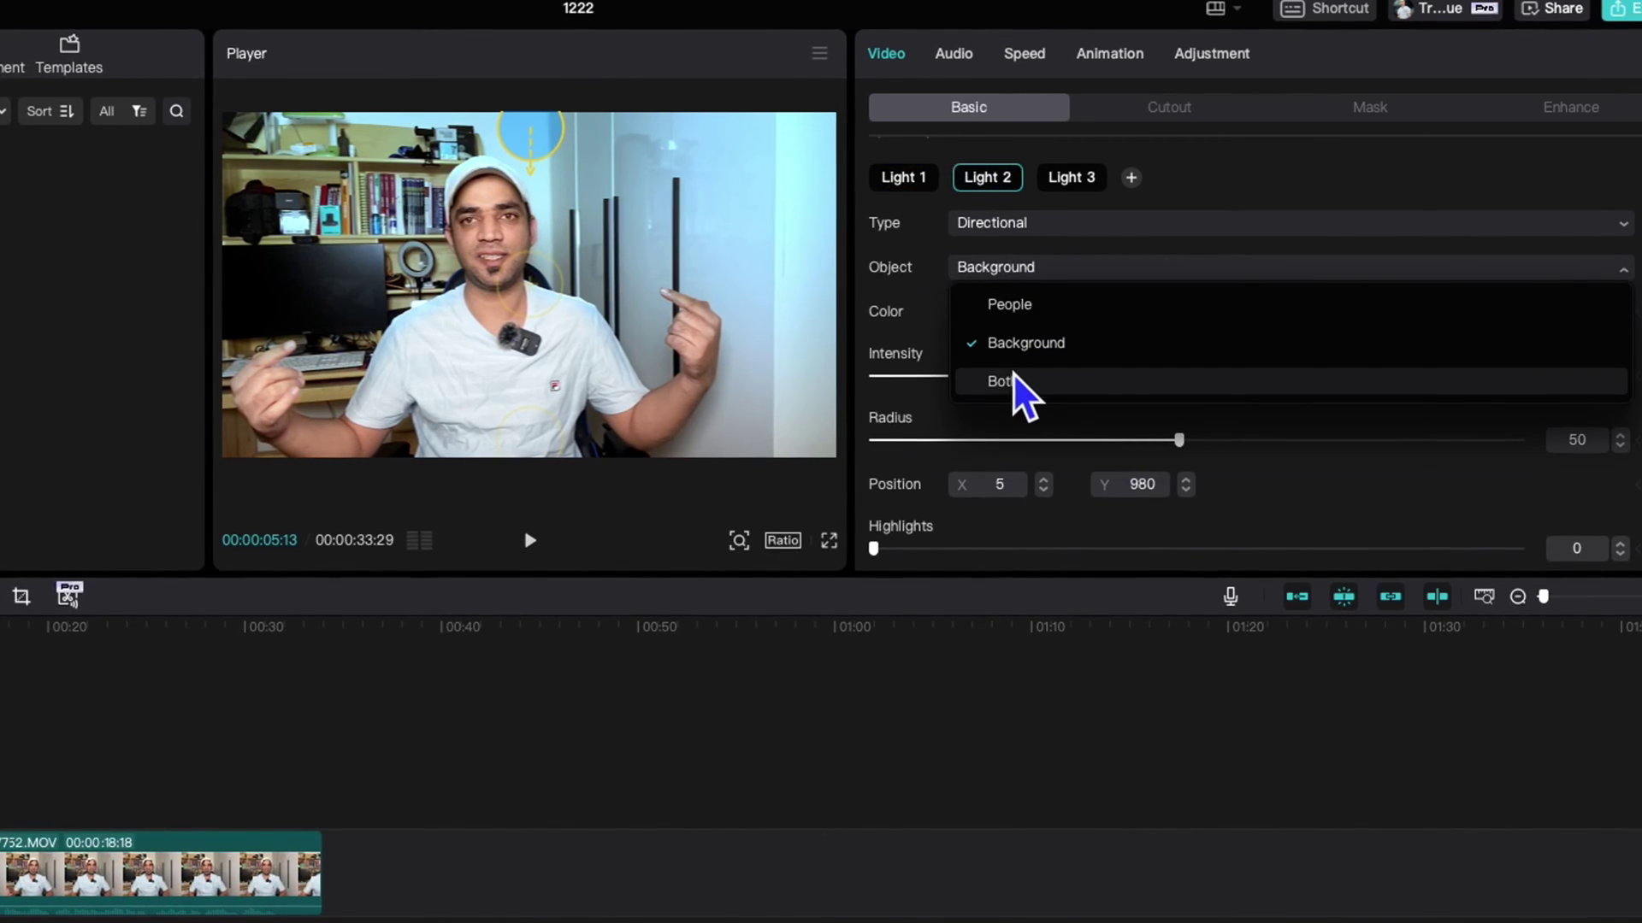
pyautogui.click(1021, 344)
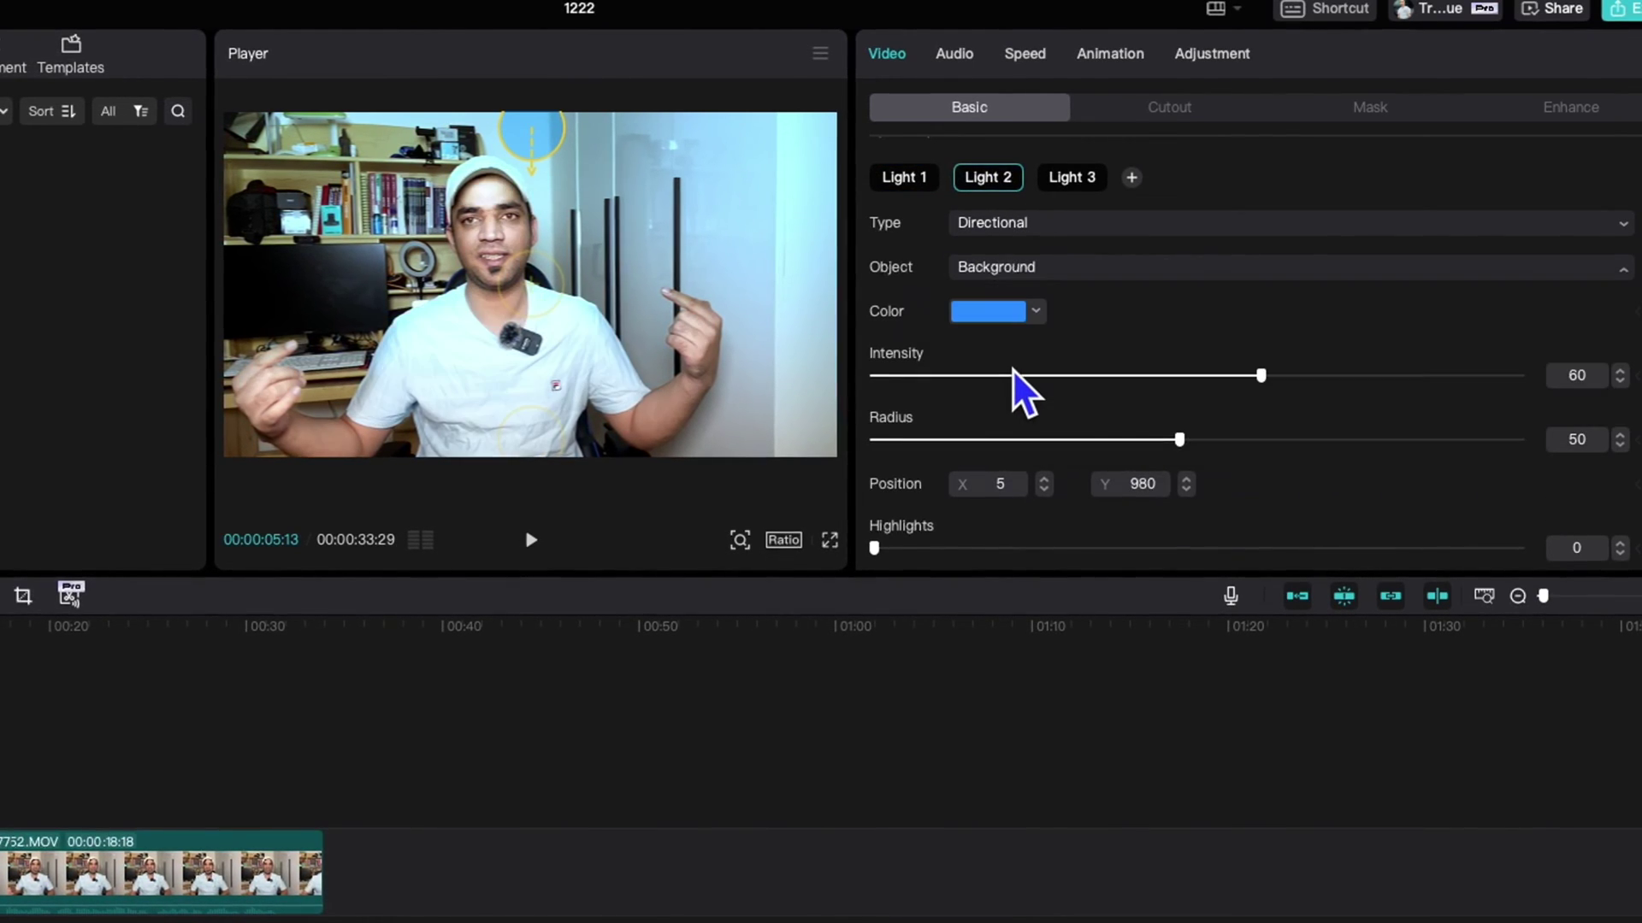
pyautogui.click(1021, 265)
pyautogui.click(1019, 306)
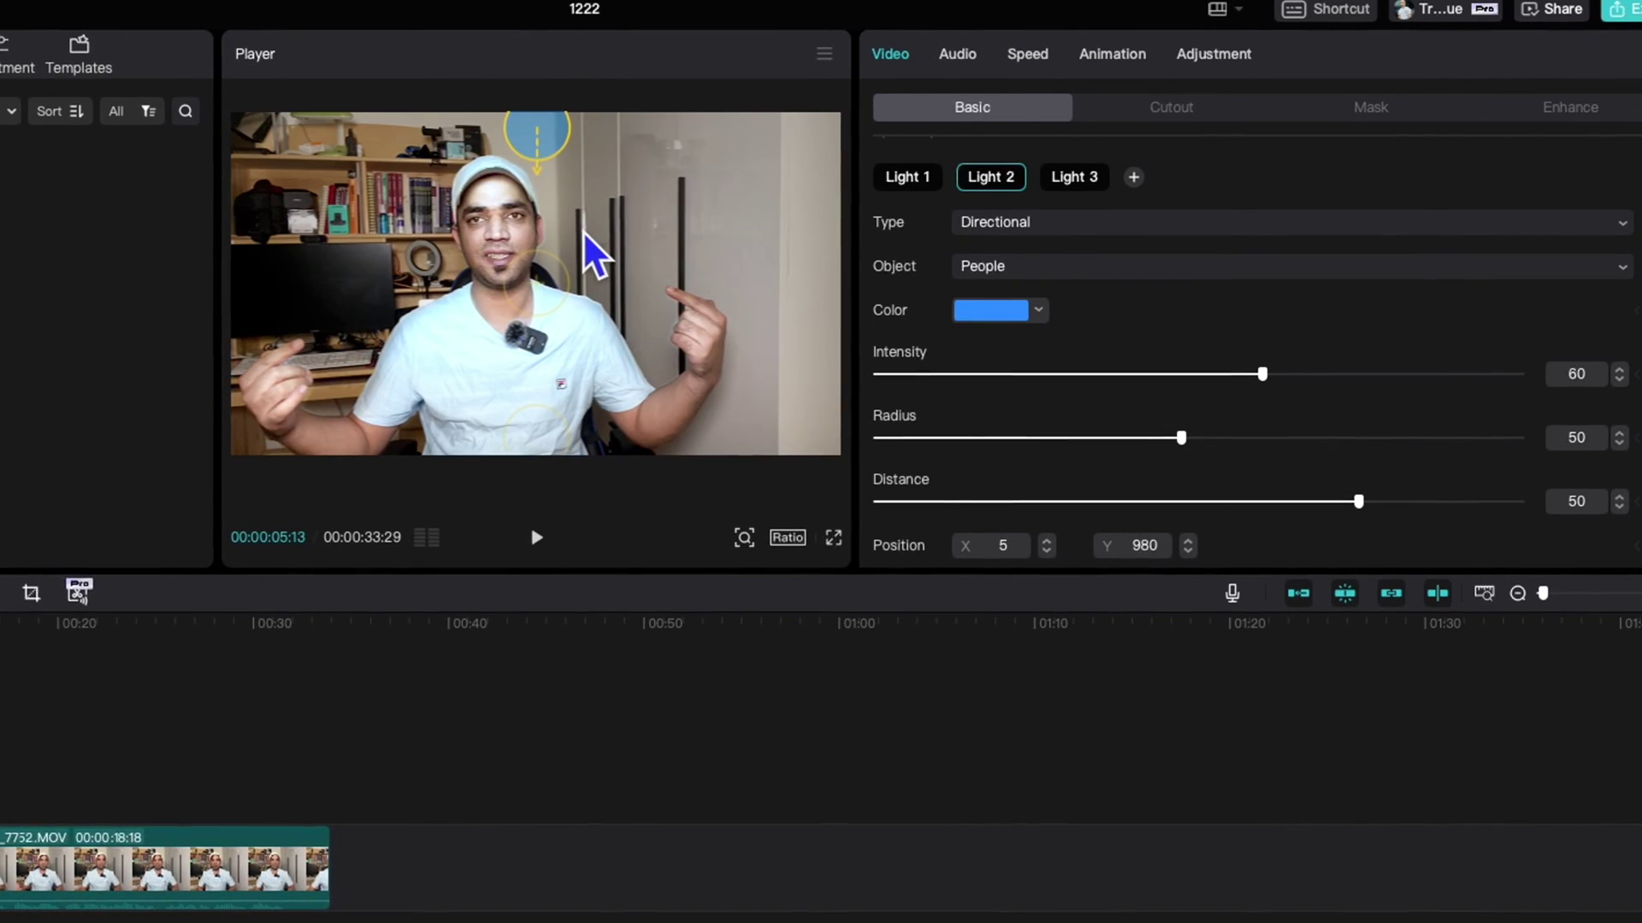
# Lower Light 2's intensity to 41
pyautogui.moveTo(1234, 374); pyautogui.dragTo(1141, 373)
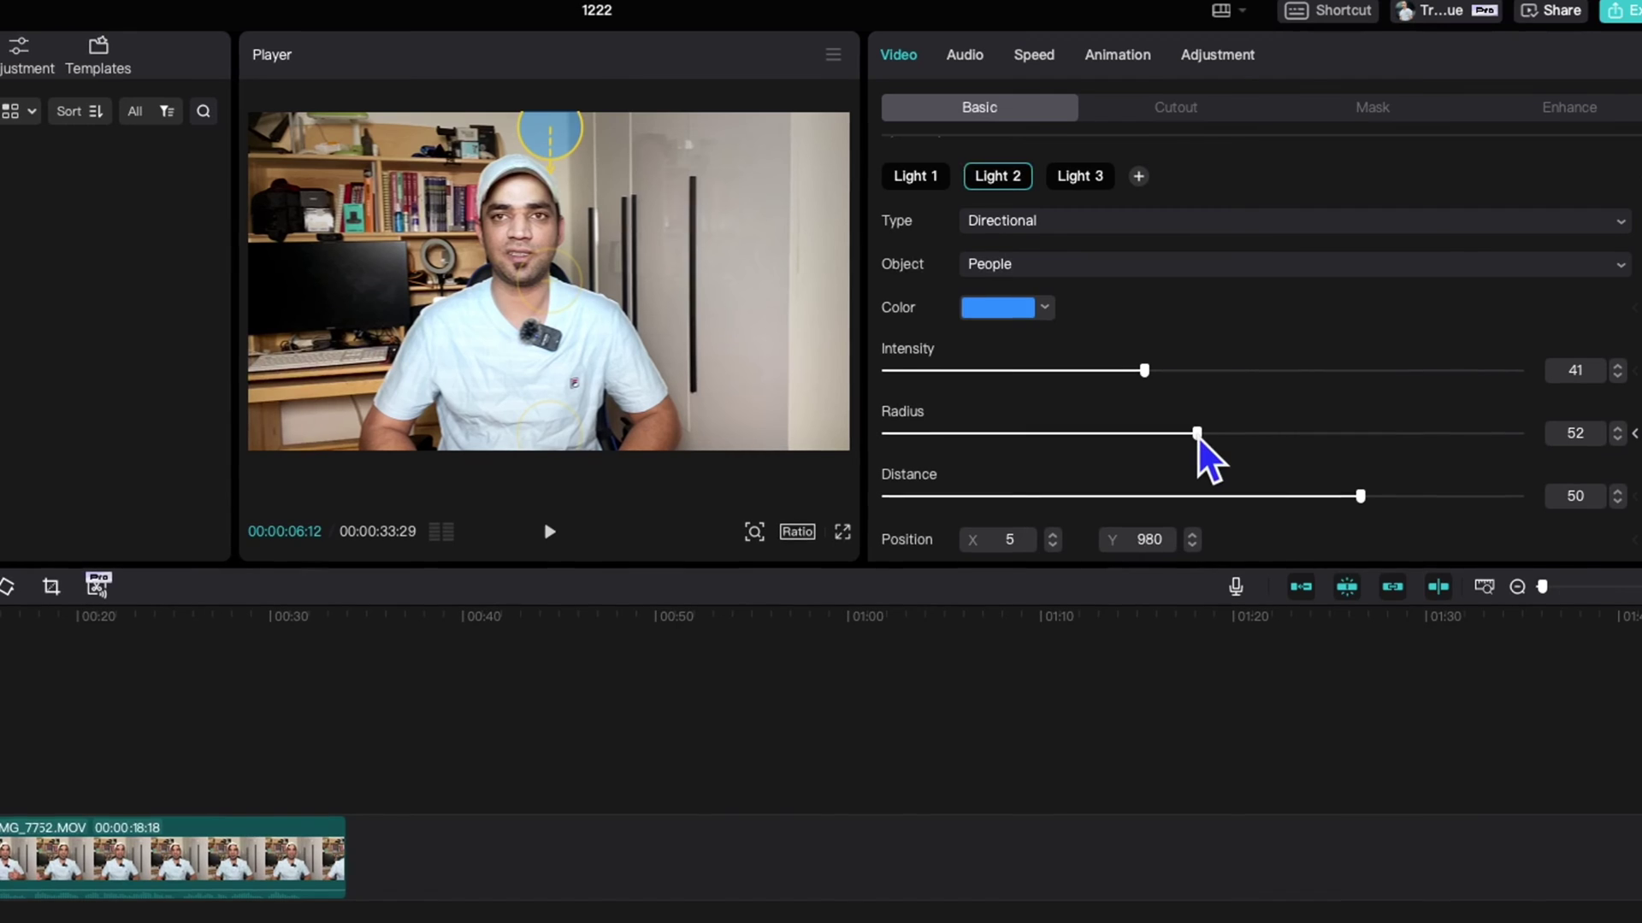
pyautogui.scroll(-2, 1195, 397)
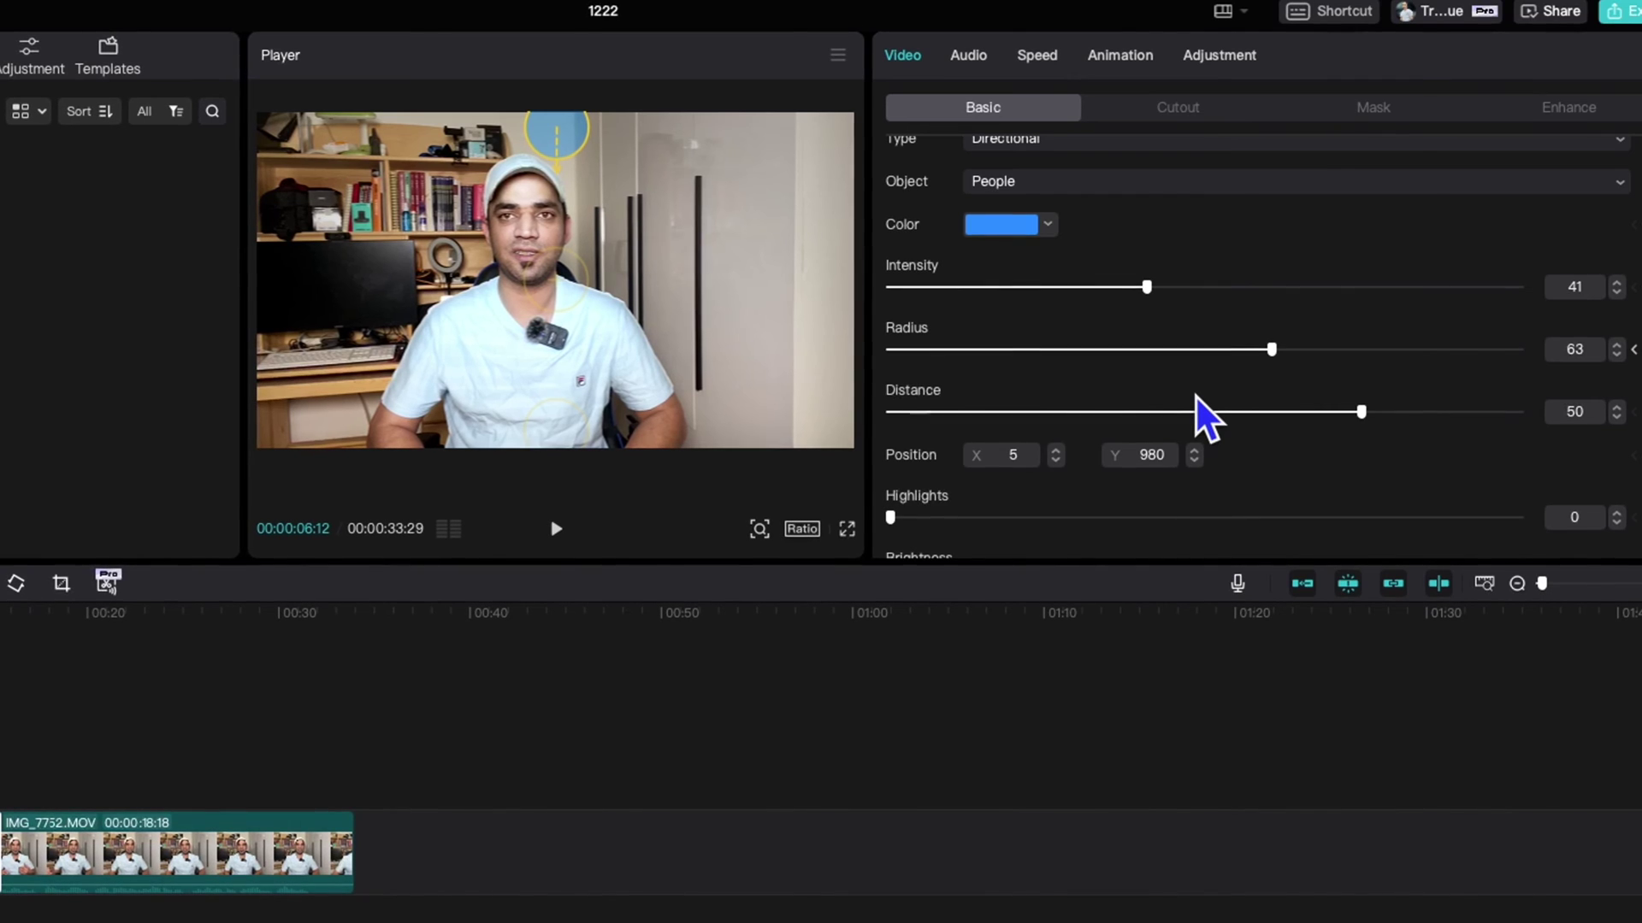
pyautogui.scroll(4, 1184, 427)
# Change Light 2's colour to orange-brown 905711
pyautogui.scroll(-2, 1146, 410)
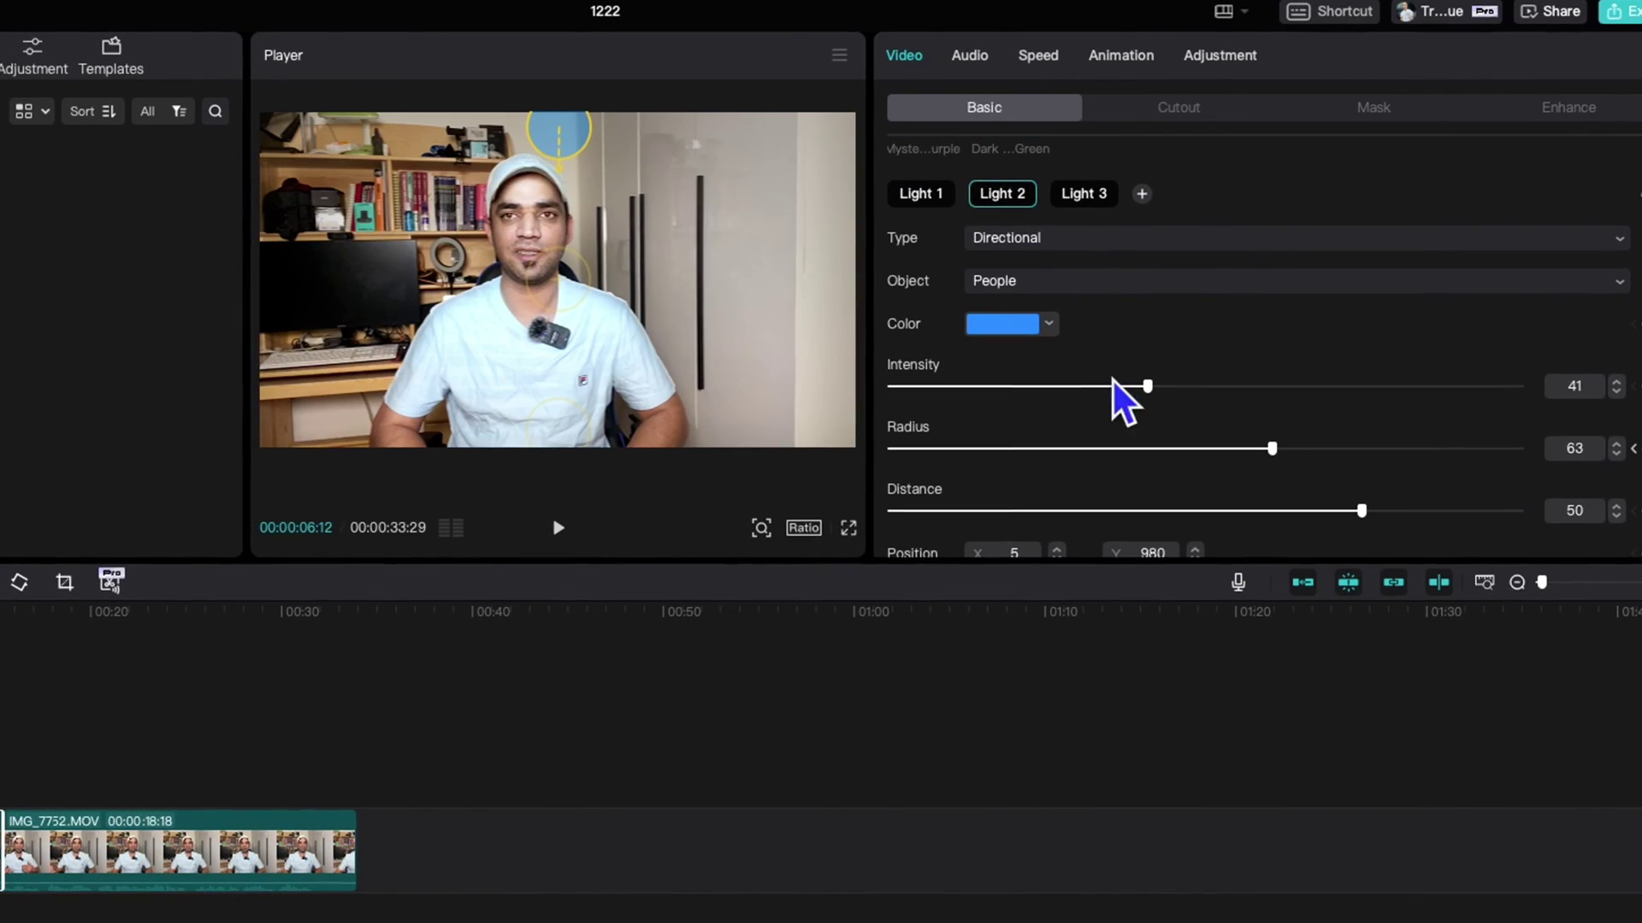
pyautogui.click(1048, 326)
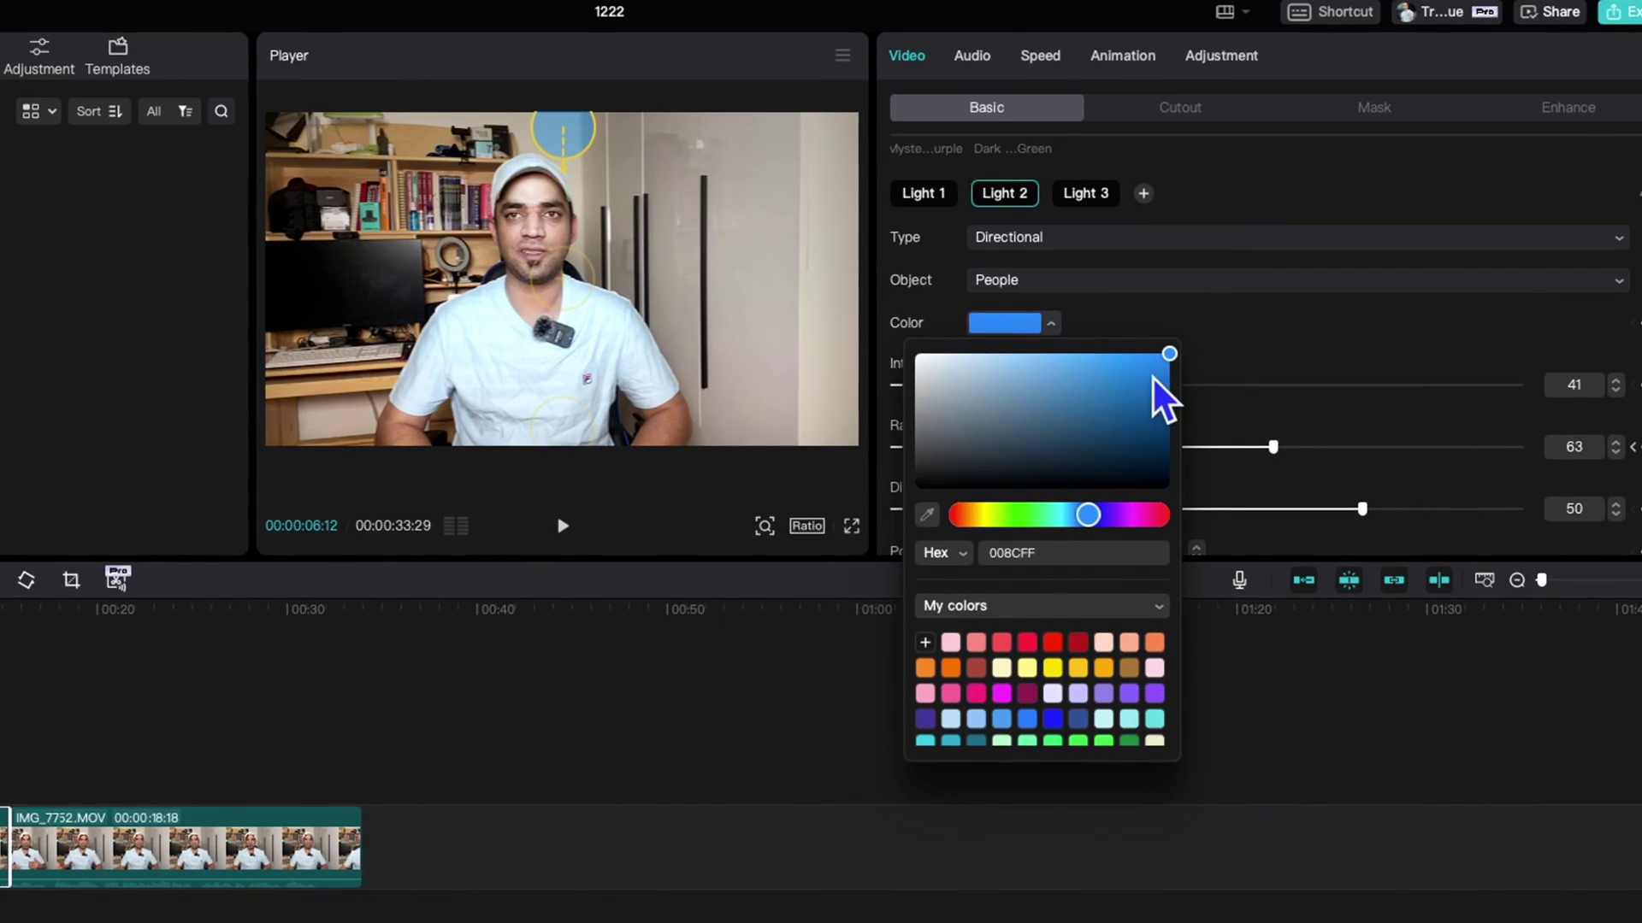
pyautogui.click(1050, 514)
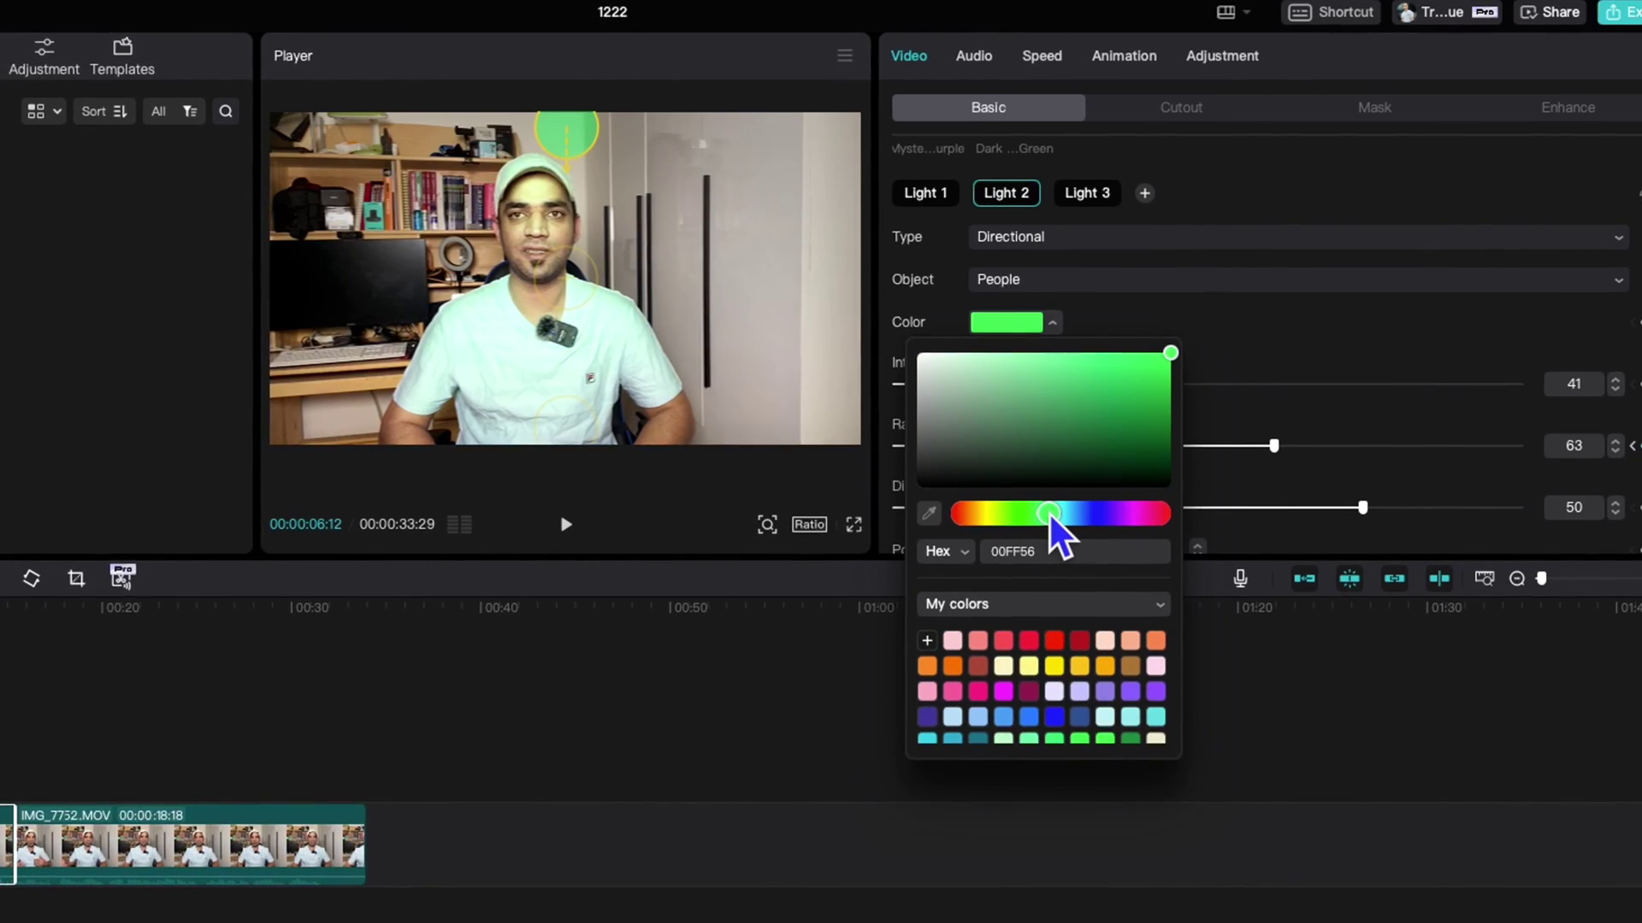
pyautogui.click(1128, 427)
pyautogui.moveTo(1154, 517); pyautogui.dragTo(1099, 512)
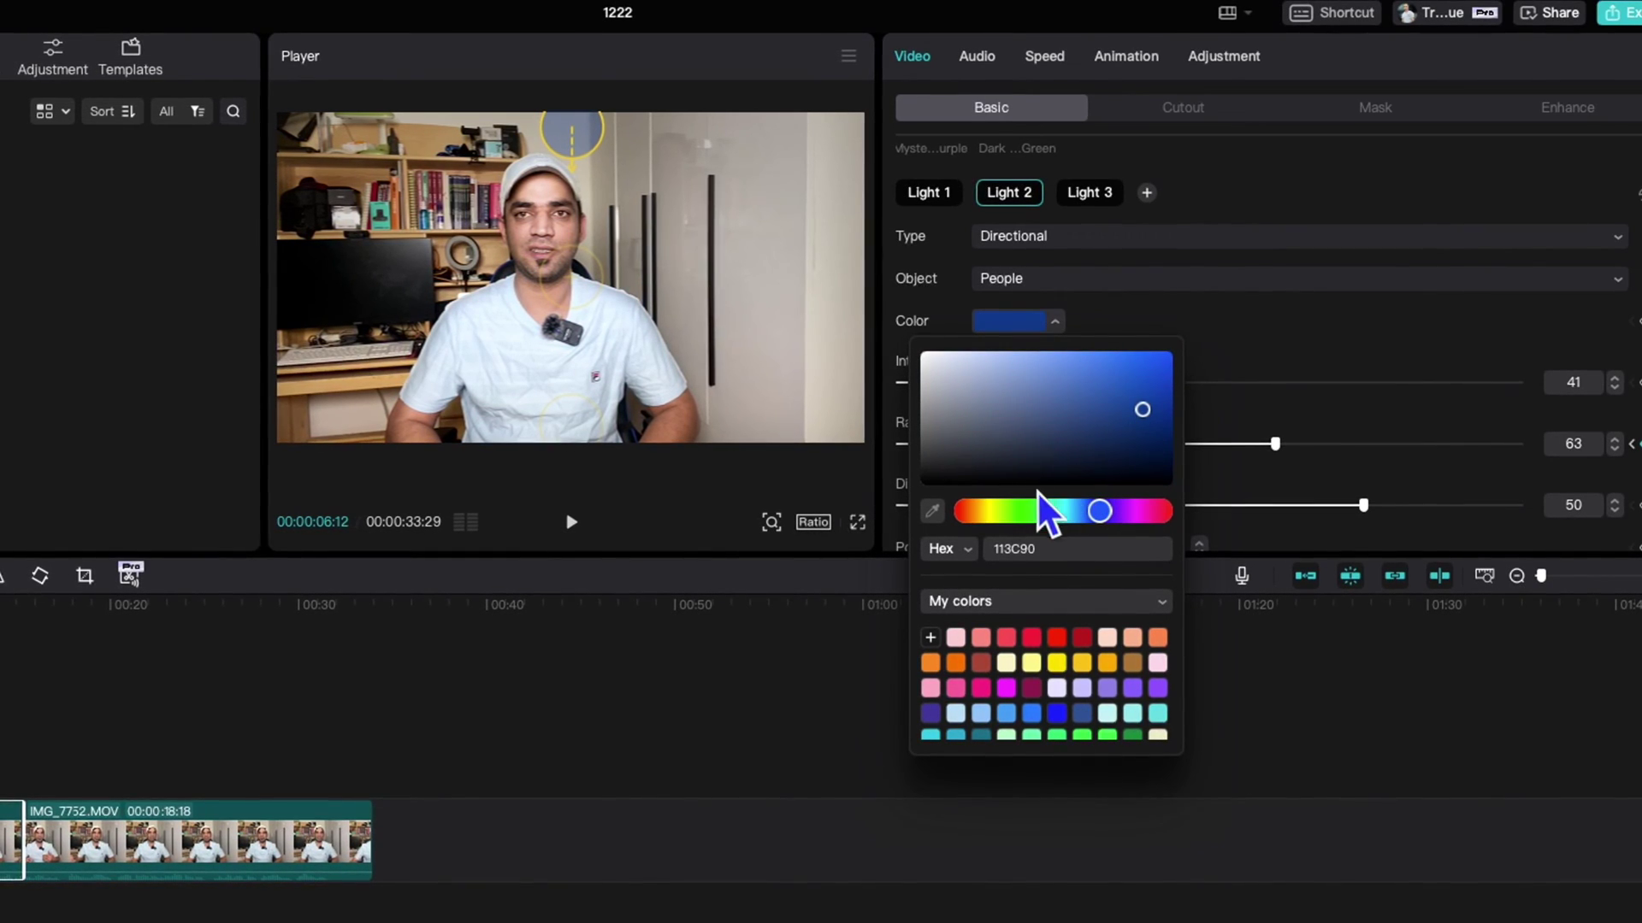
pyautogui.moveTo(975, 512); pyautogui.dragTo(989, 510)
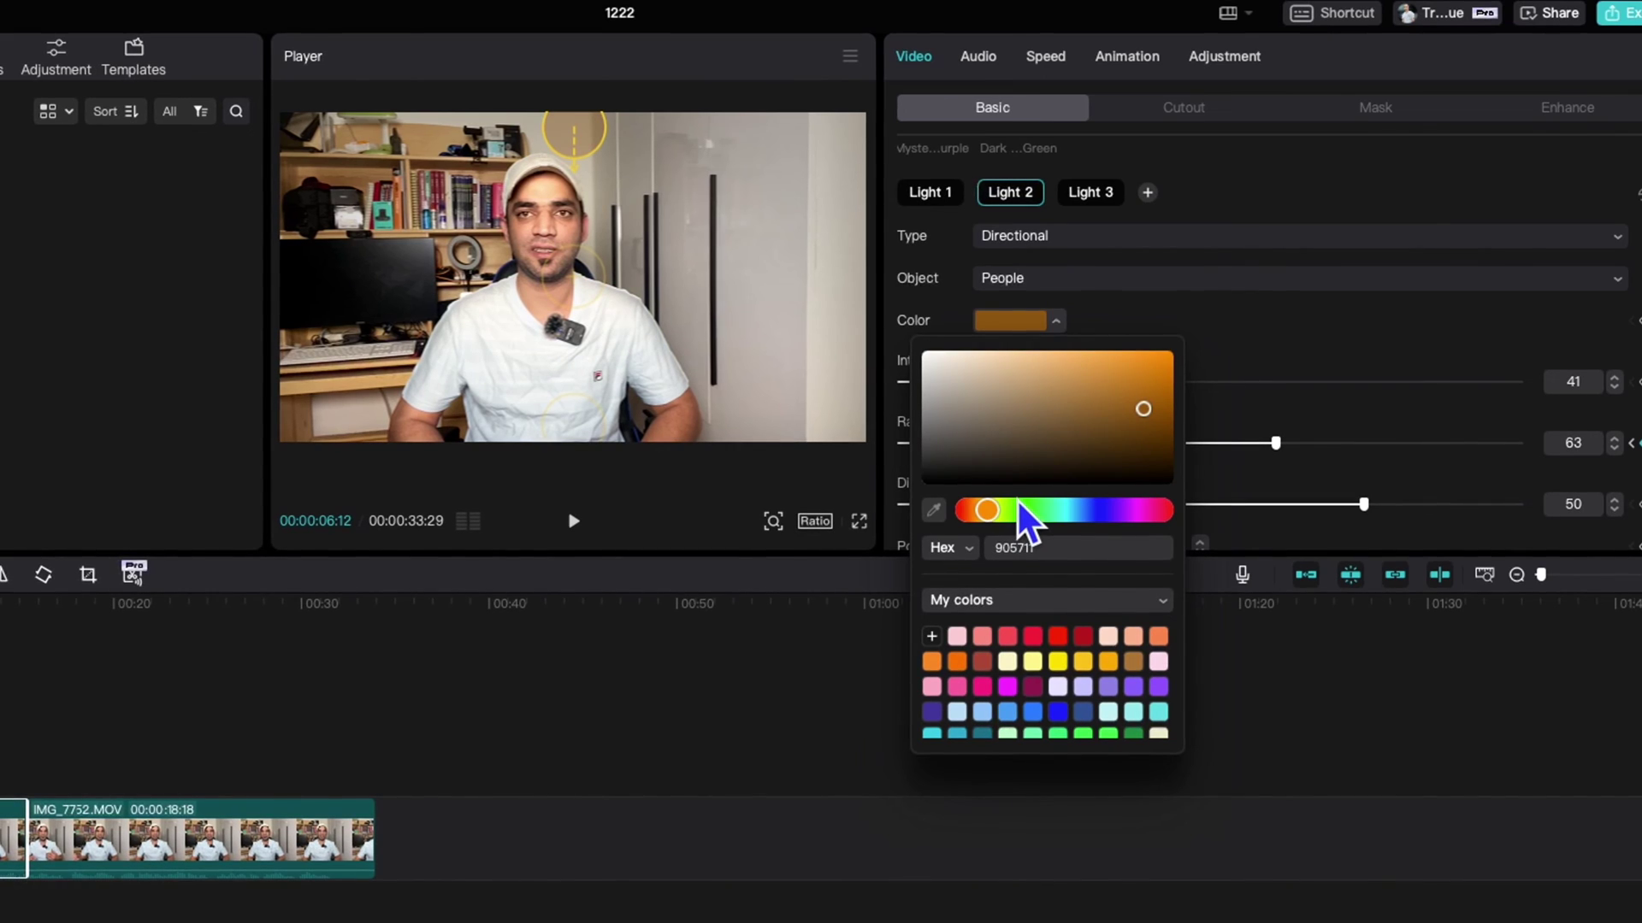
# Move Light 2 to the frame's left, with intensity 12 and distance -80
pyautogui.moveTo(562, 128); pyautogui.dragTo(313, 198)
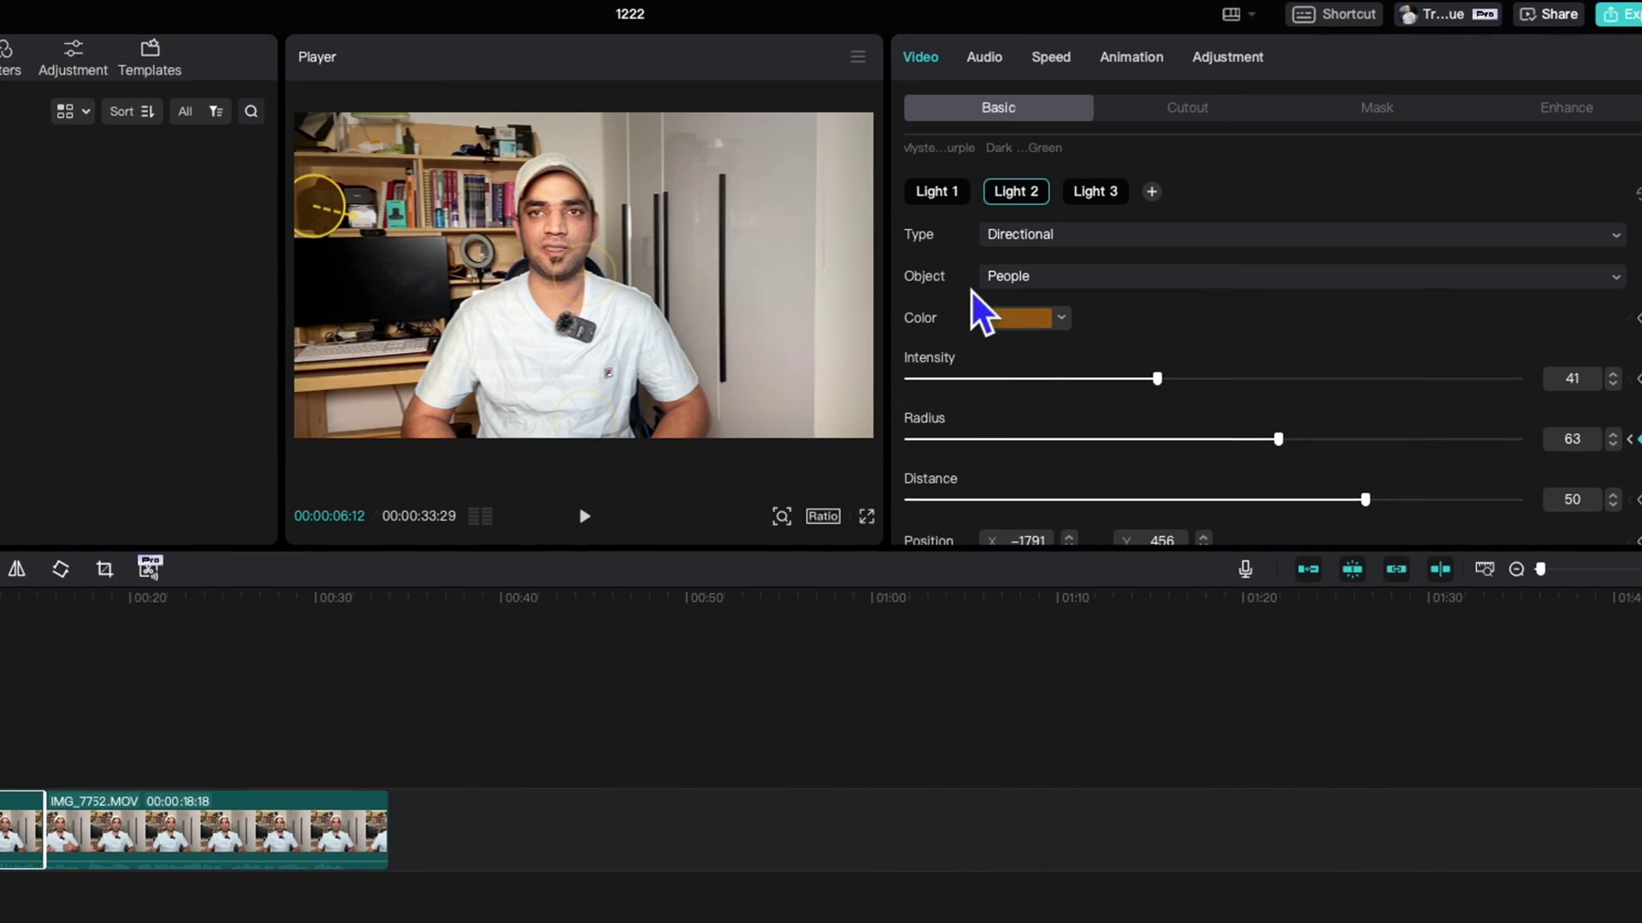
pyautogui.moveTo(1156, 379); pyautogui.dragTo(985, 378)
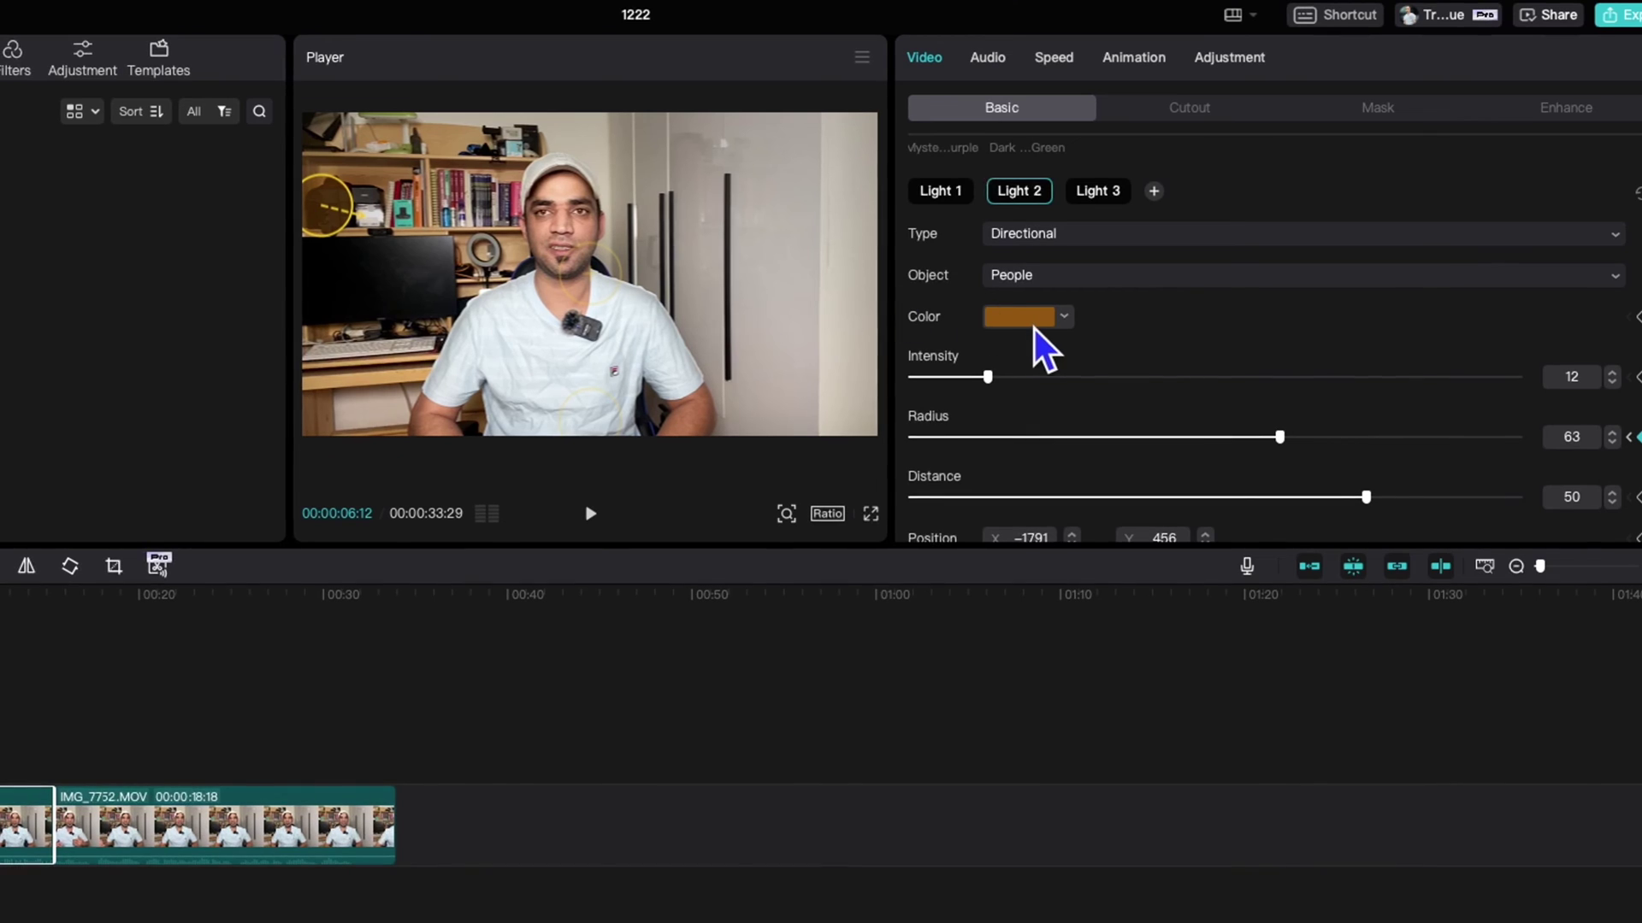
pyautogui.click(1037, 323)
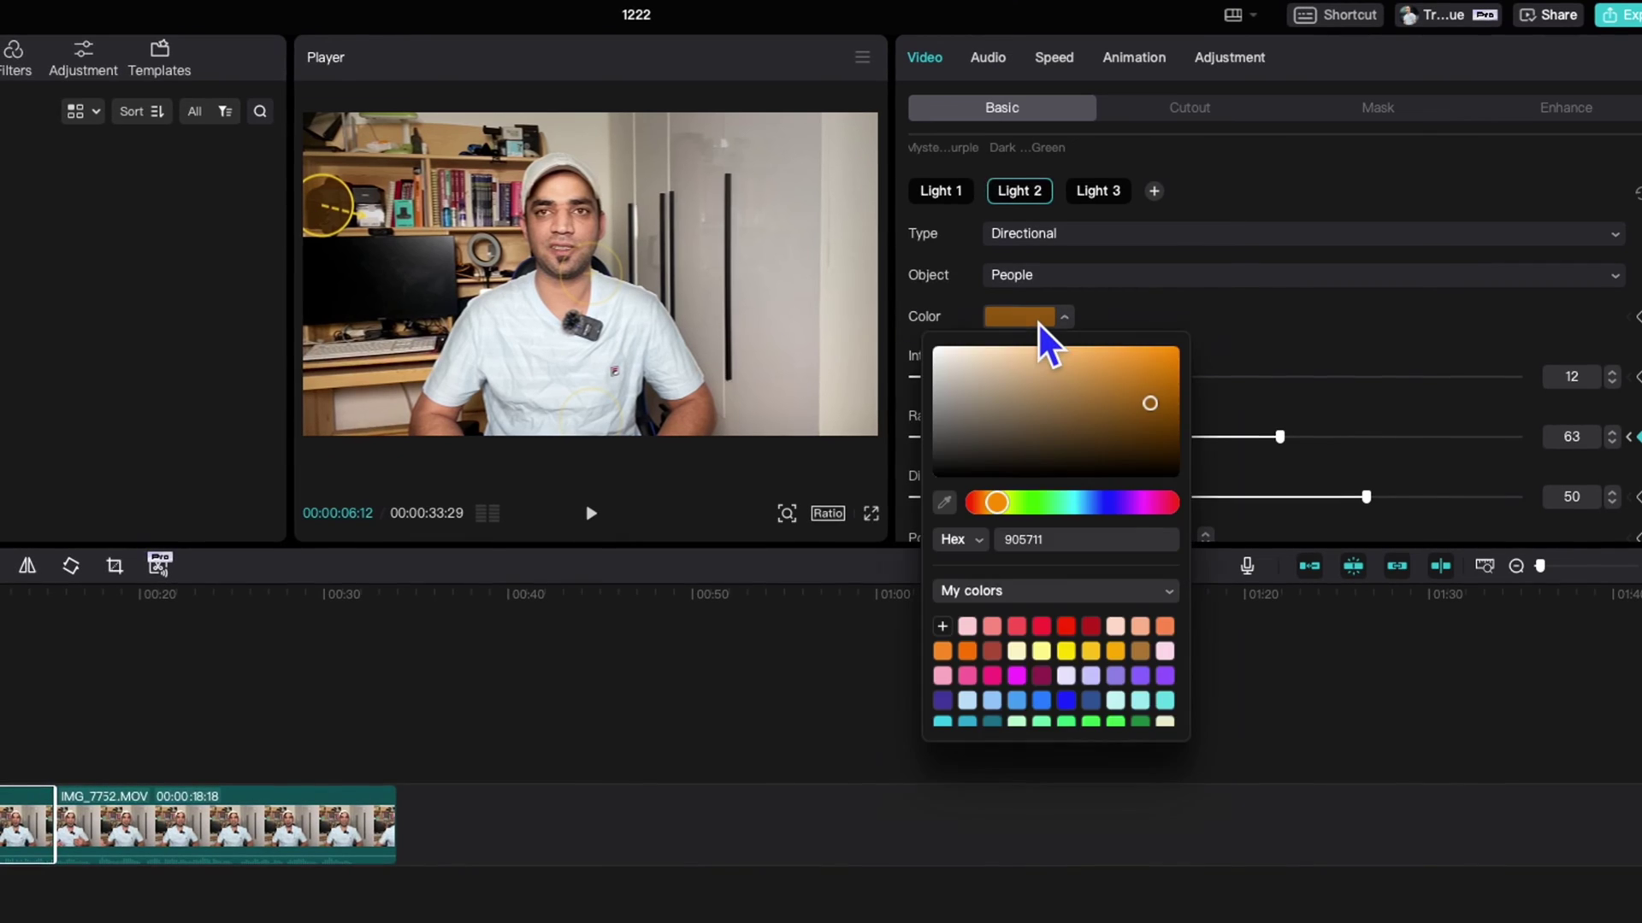
pyautogui.click(1212, 326)
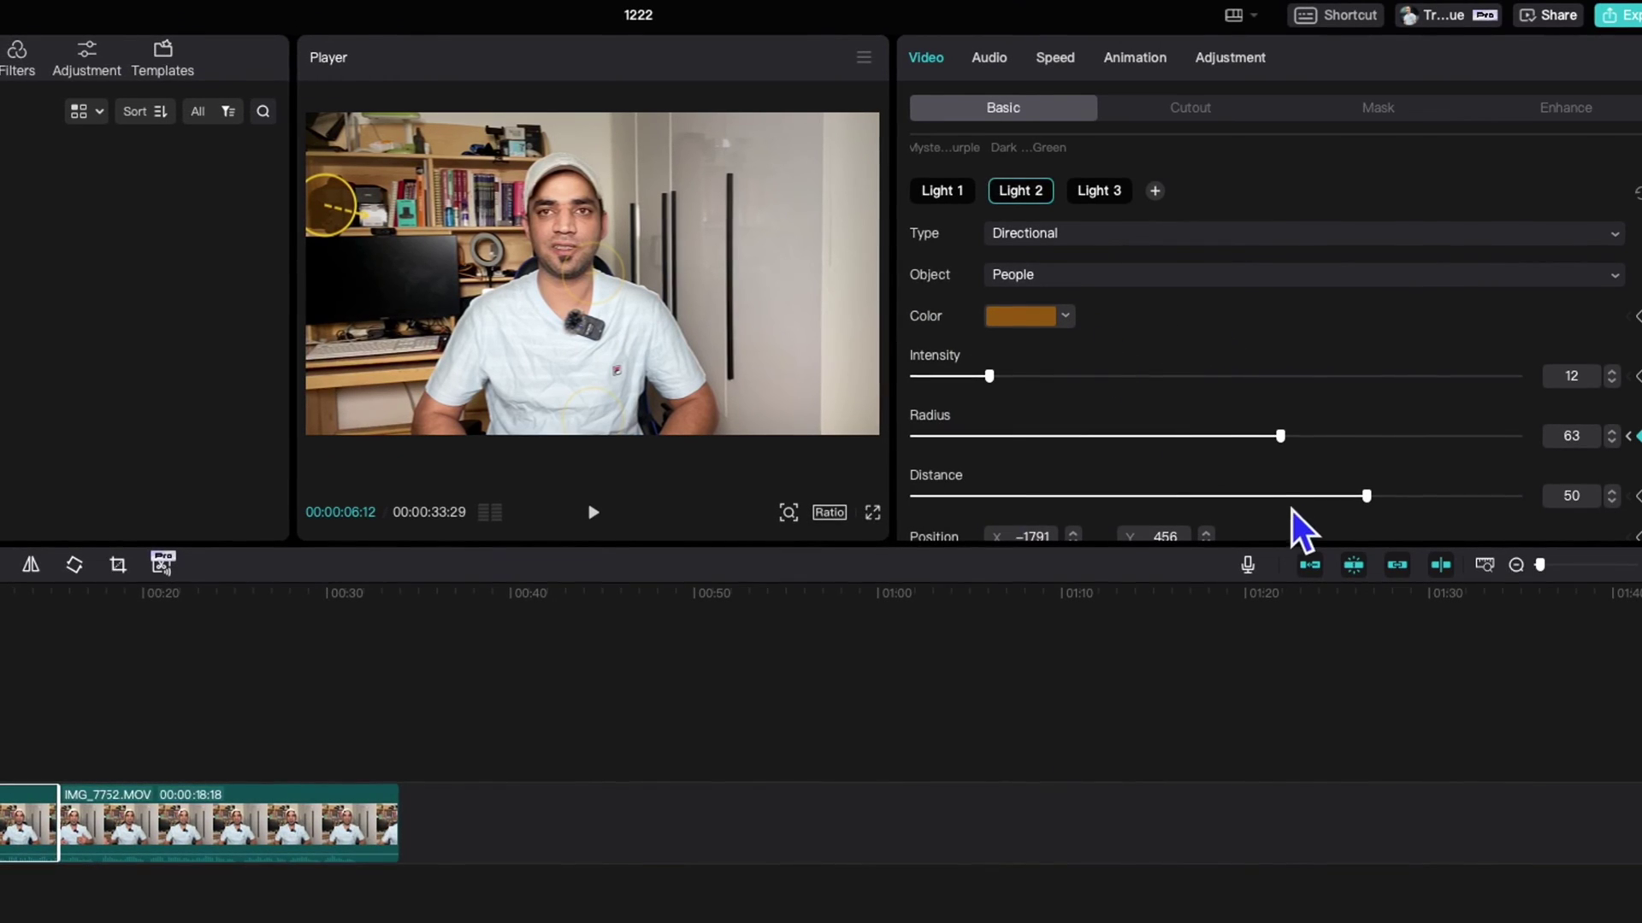
pyautogui.click(1374, 497)
pyautogui.moveTo(1374, 496); pyautogui.dragTo(982, 509)
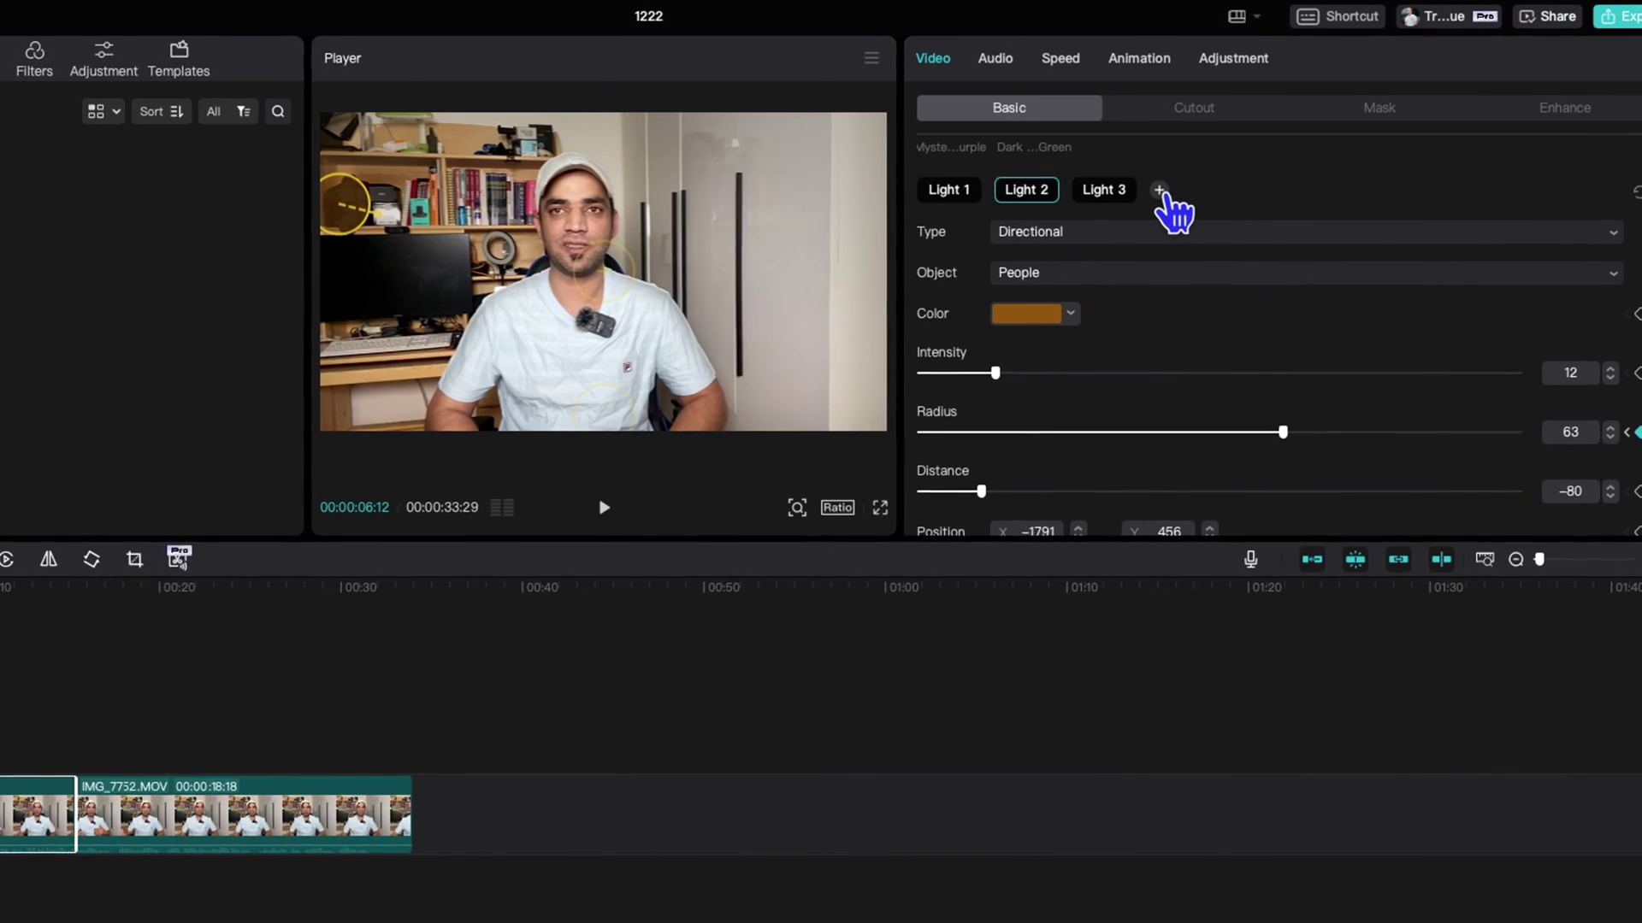
# Add three lights, delete the surplus ones, and select Light 4, a white point light
pyautogui.click(1161, 191)
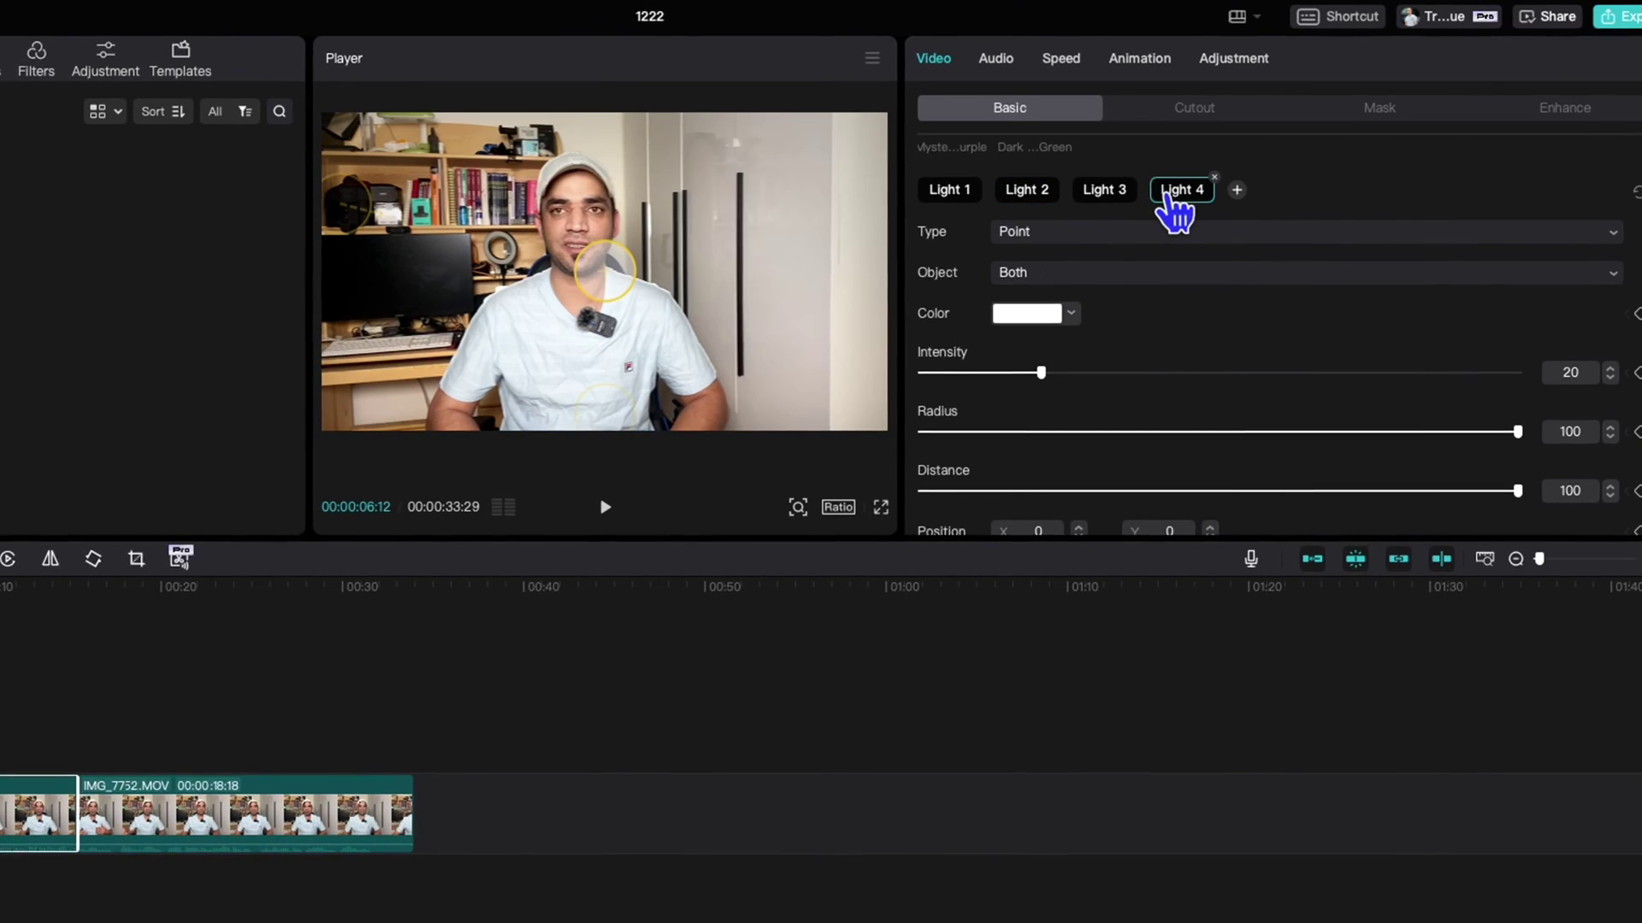
pyautogui.click(1237, 190)
pyautogui.click(1312, 190)
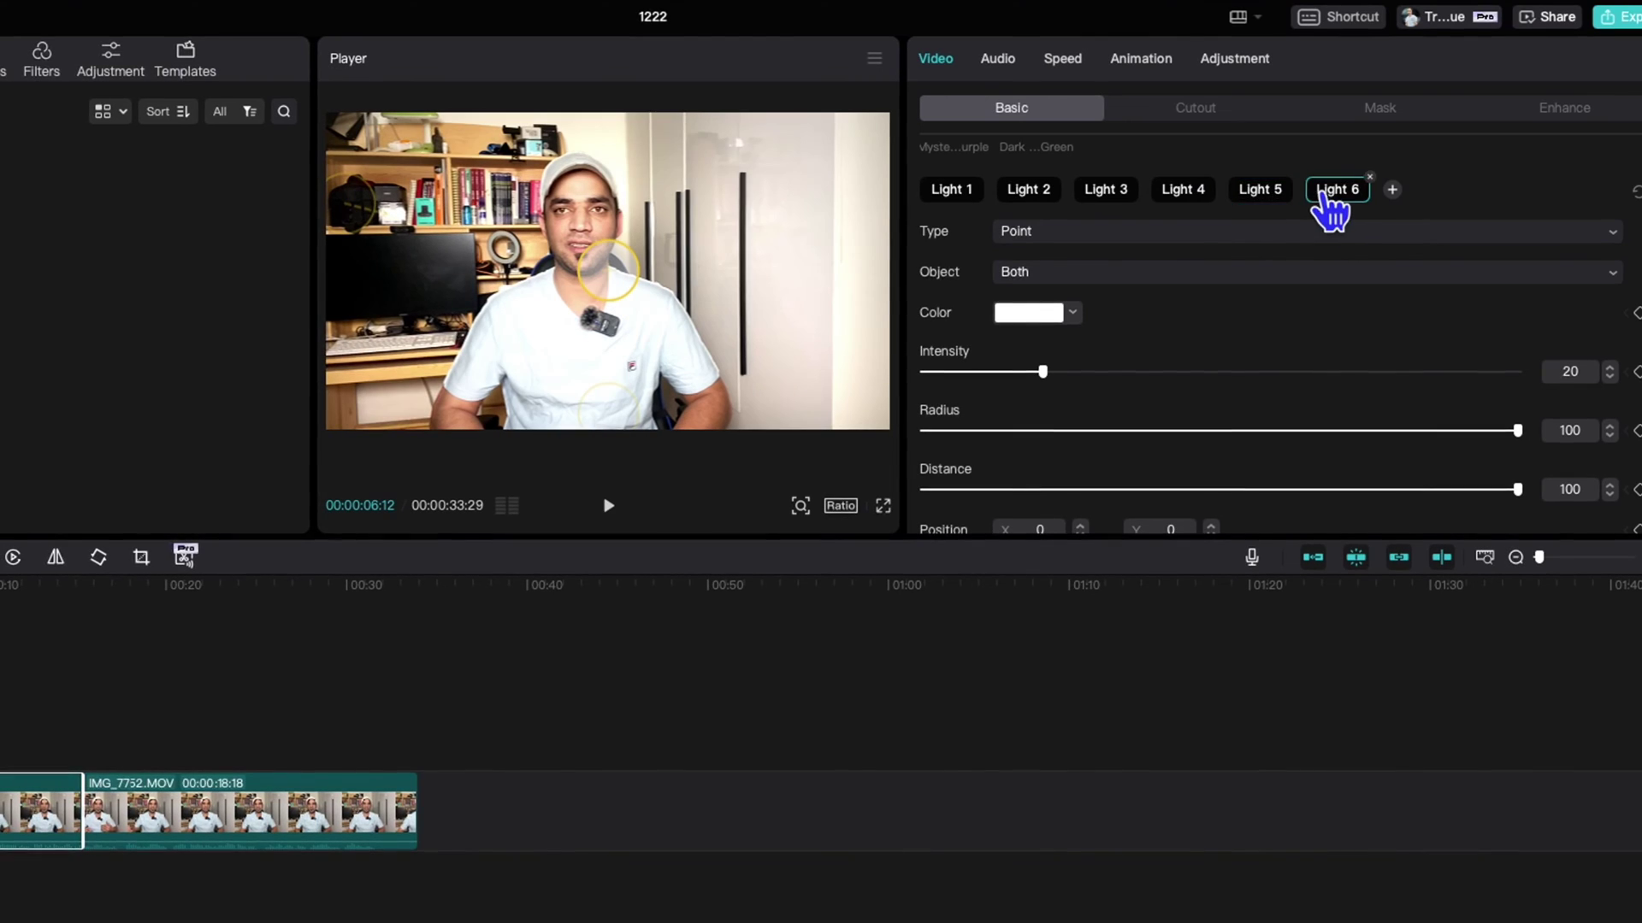
pyautogui.click(1181, 192)
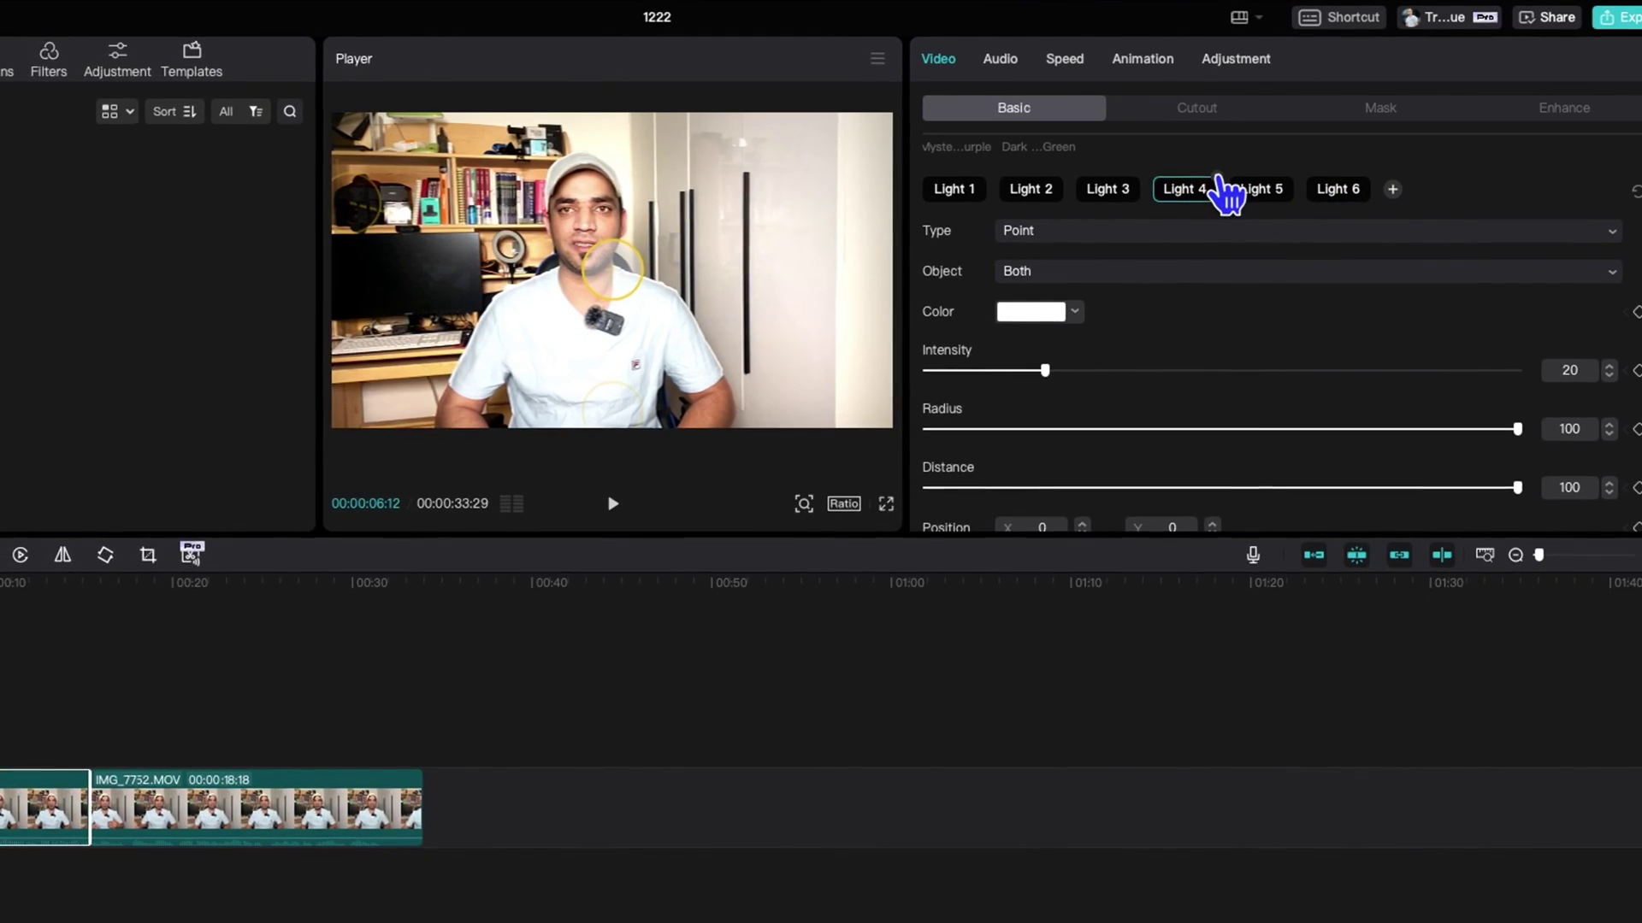
pyautogui.click(1217, 178)
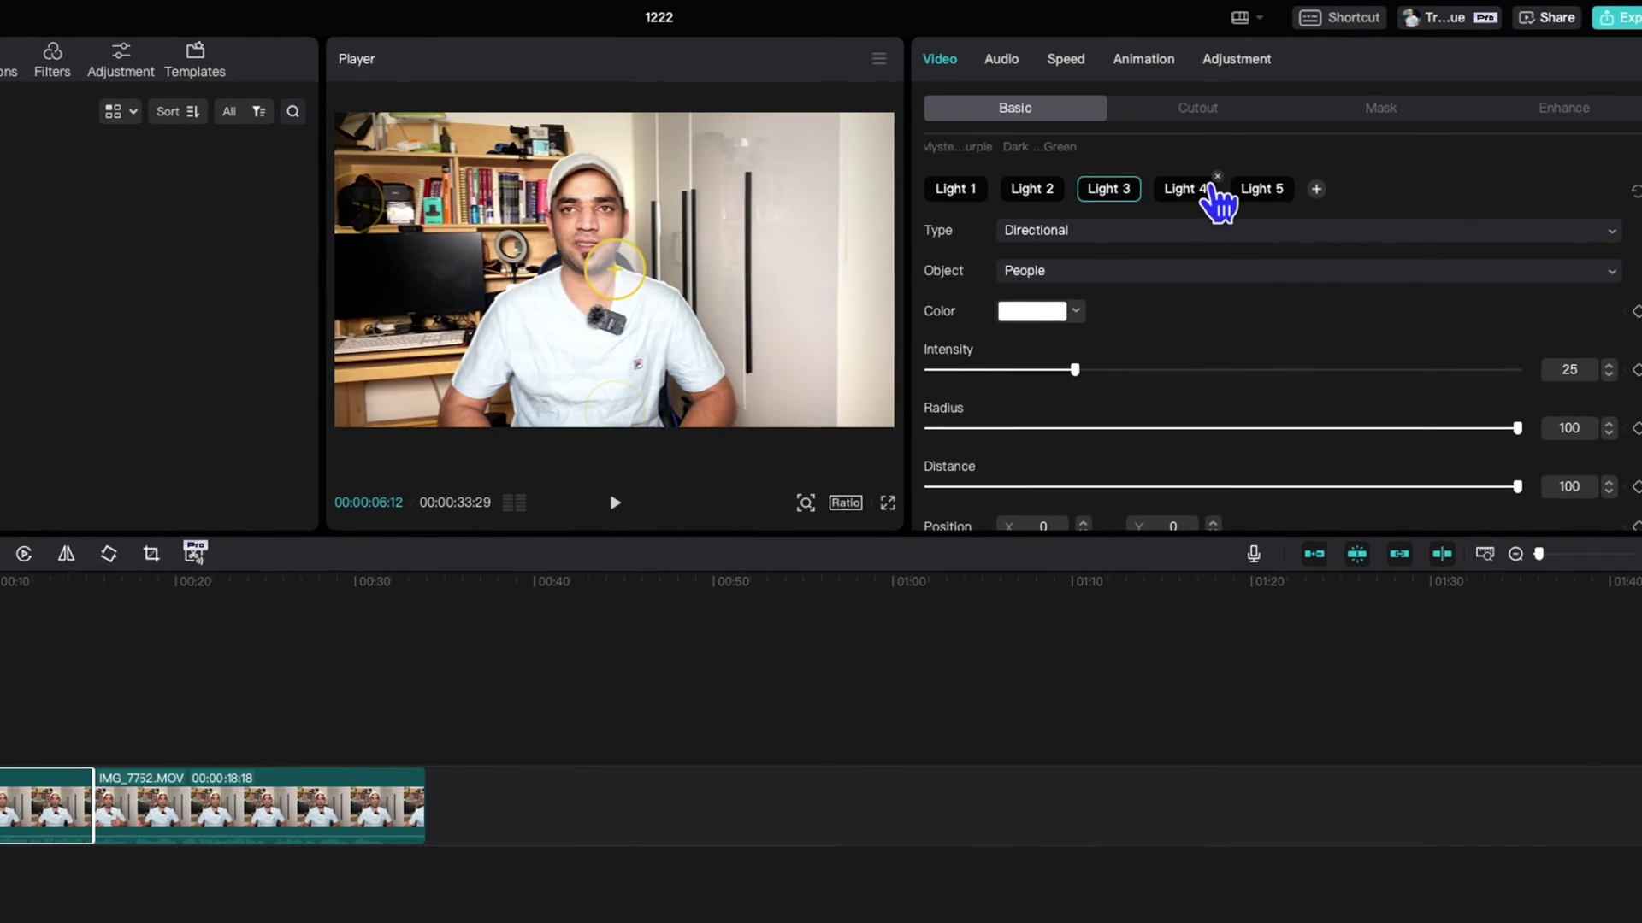
pyautogui.click(1142, 177)
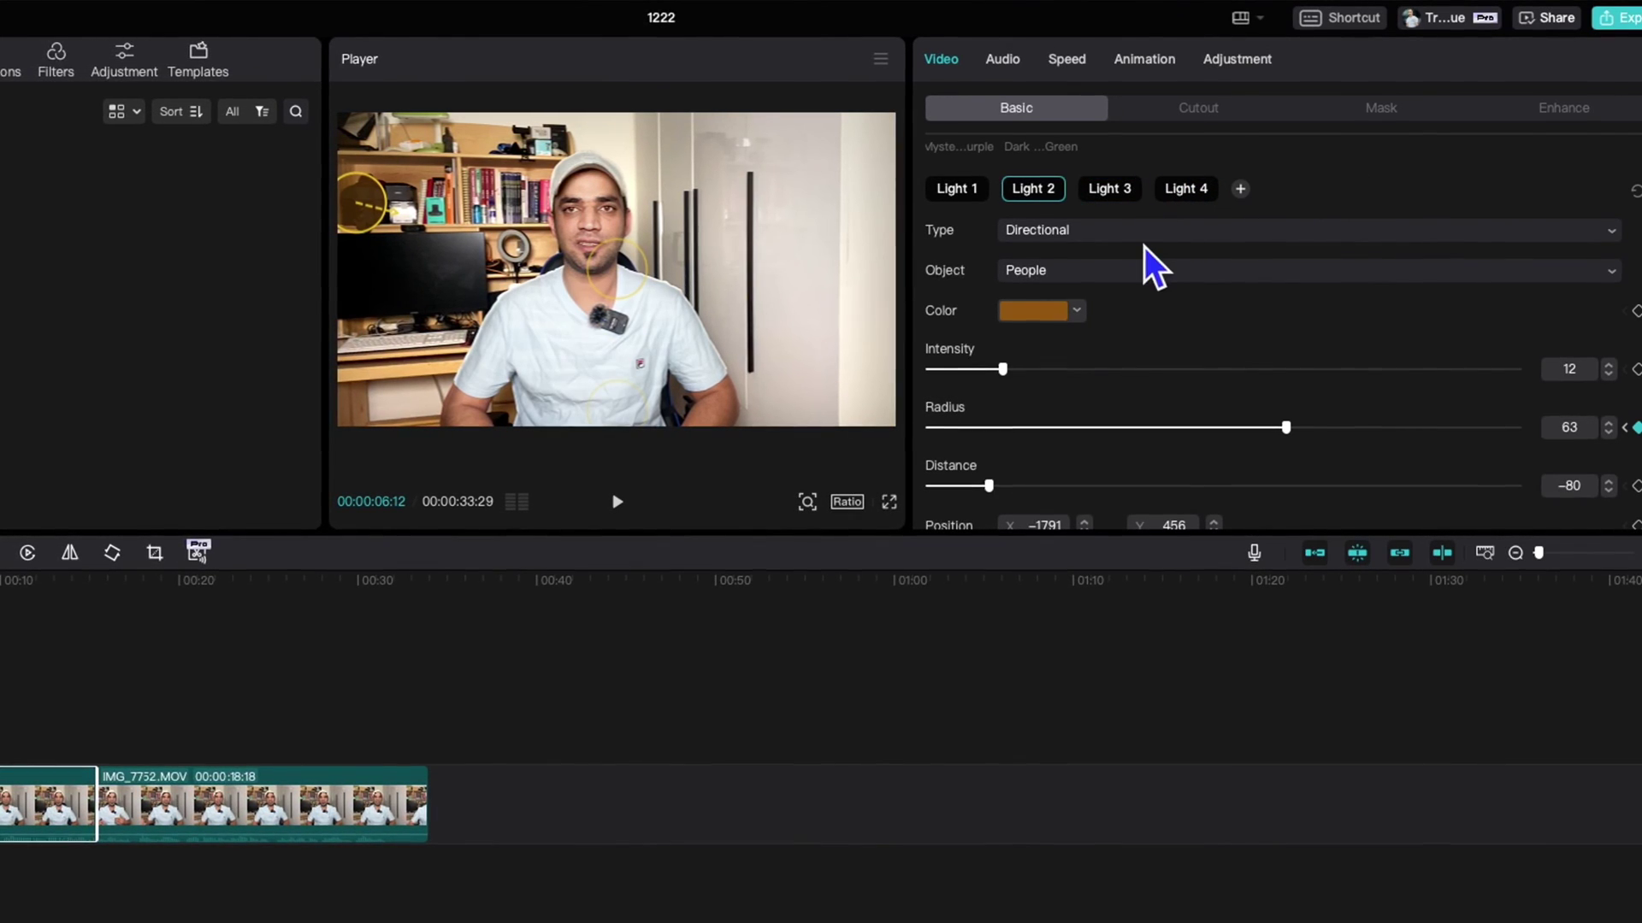
pyautogui.click(1182, 190)
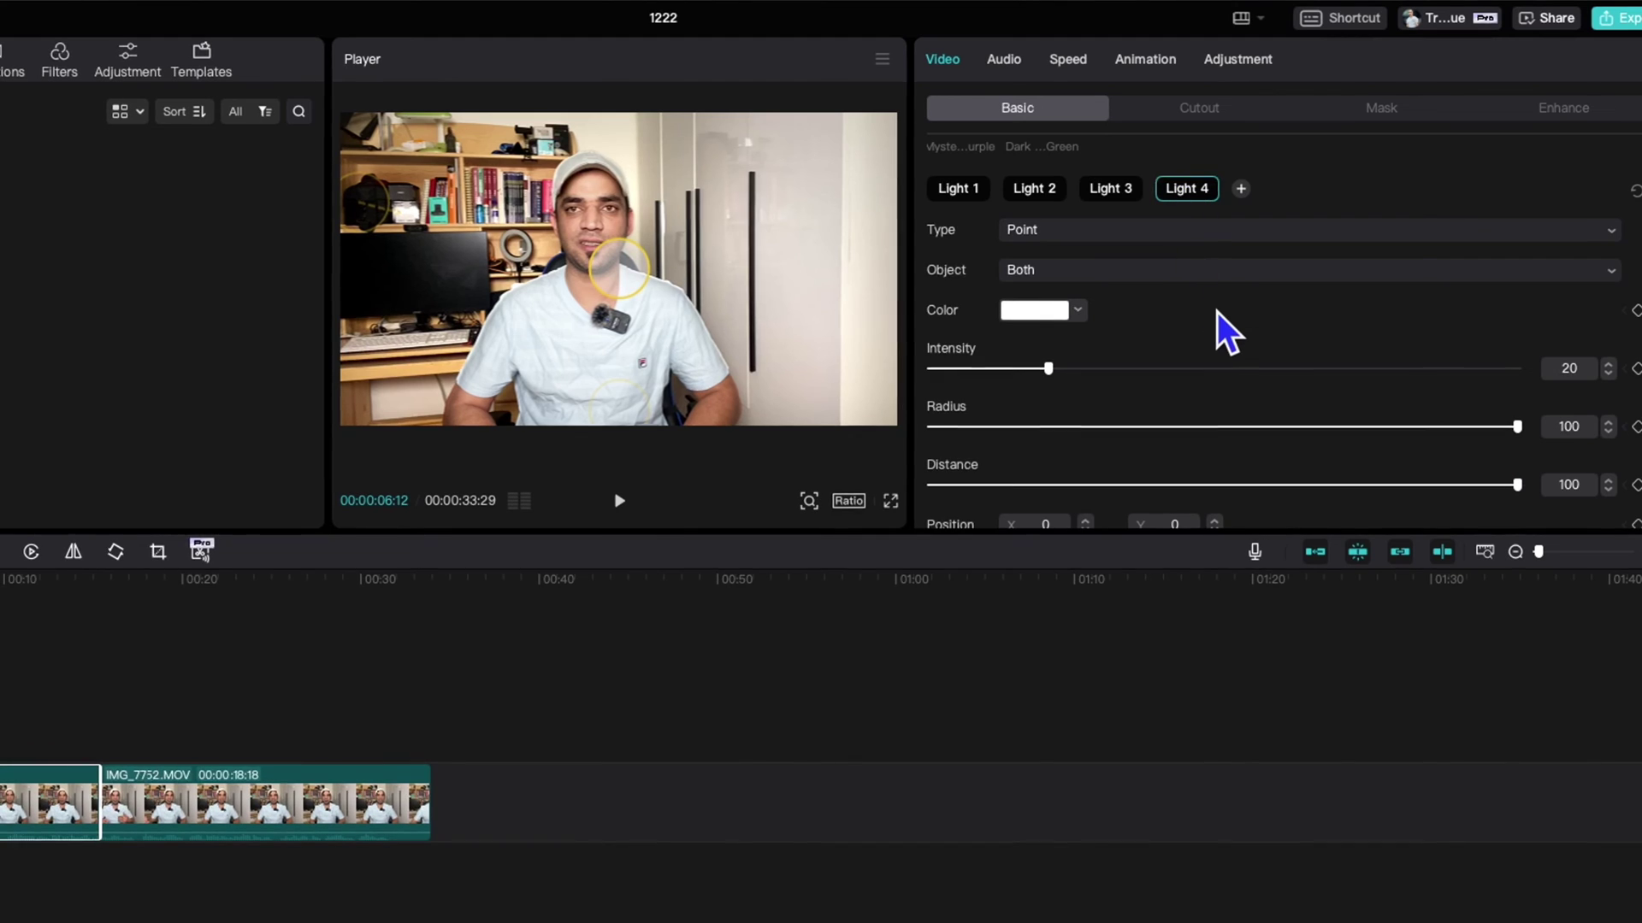
# Raise Light 4's highlights from 0 to 3, leaving brightness at 60
pyautogui.scroll(-2, 1219, 320)
pyautogui.scroll(-2, 1112, 291)
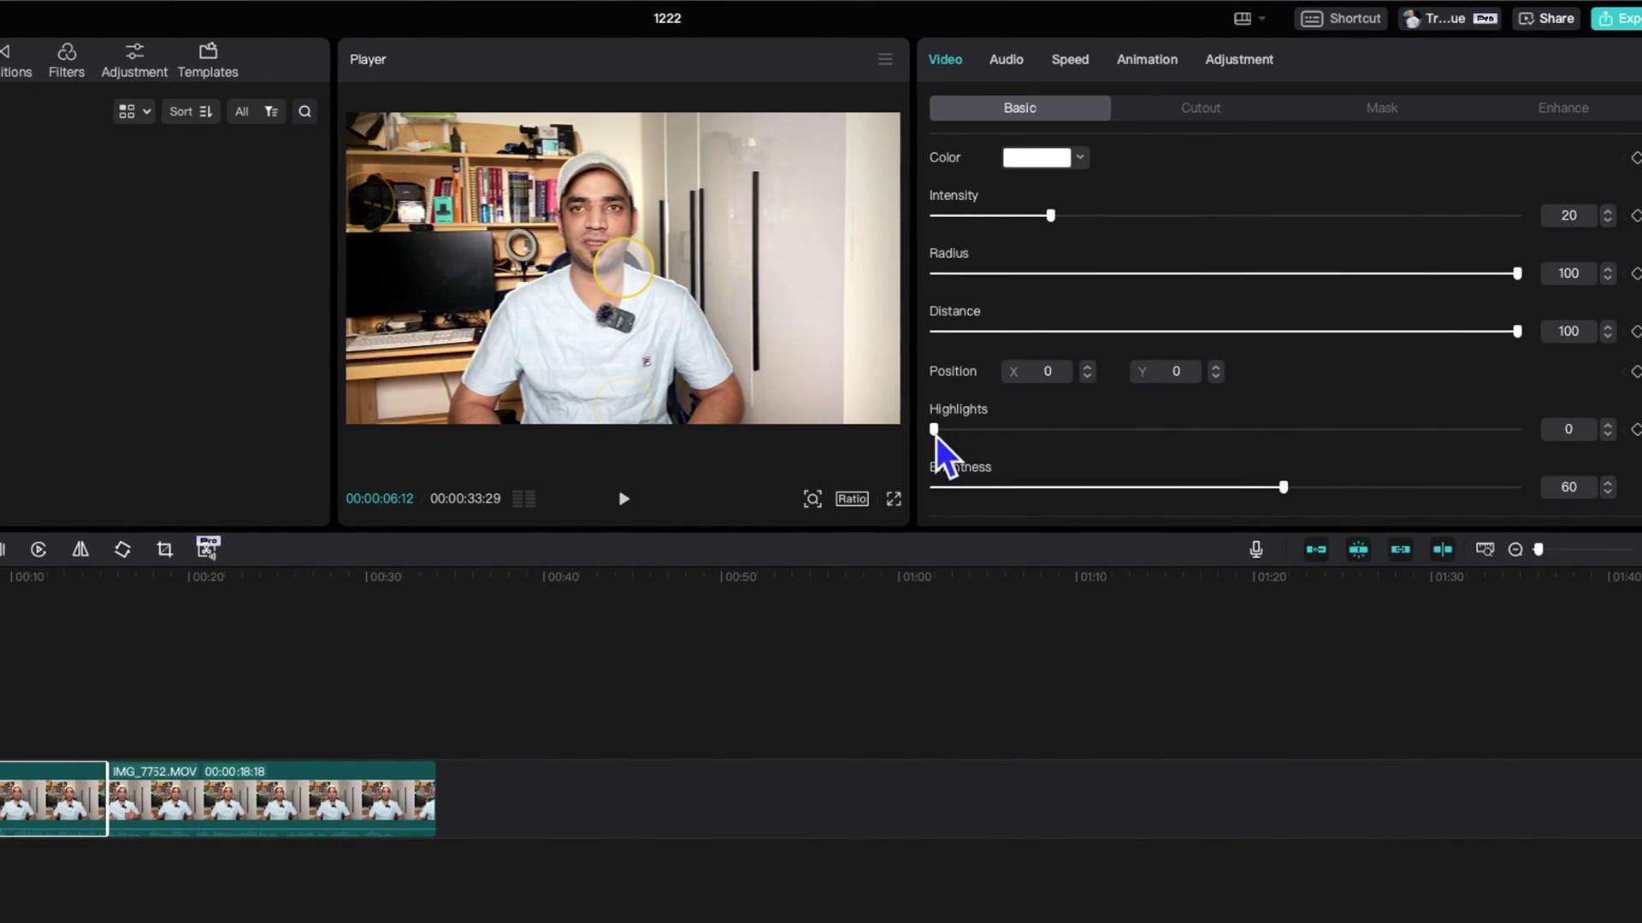
pyautogui.moveTo(935, 430)
pyautogui.mouseDown()
pyautogui.moveTo(1440, 429)
pyautogui.moveTo(931, 449)
pyautogui.moveTo(957, 450)
pyautogui.mouseUp()
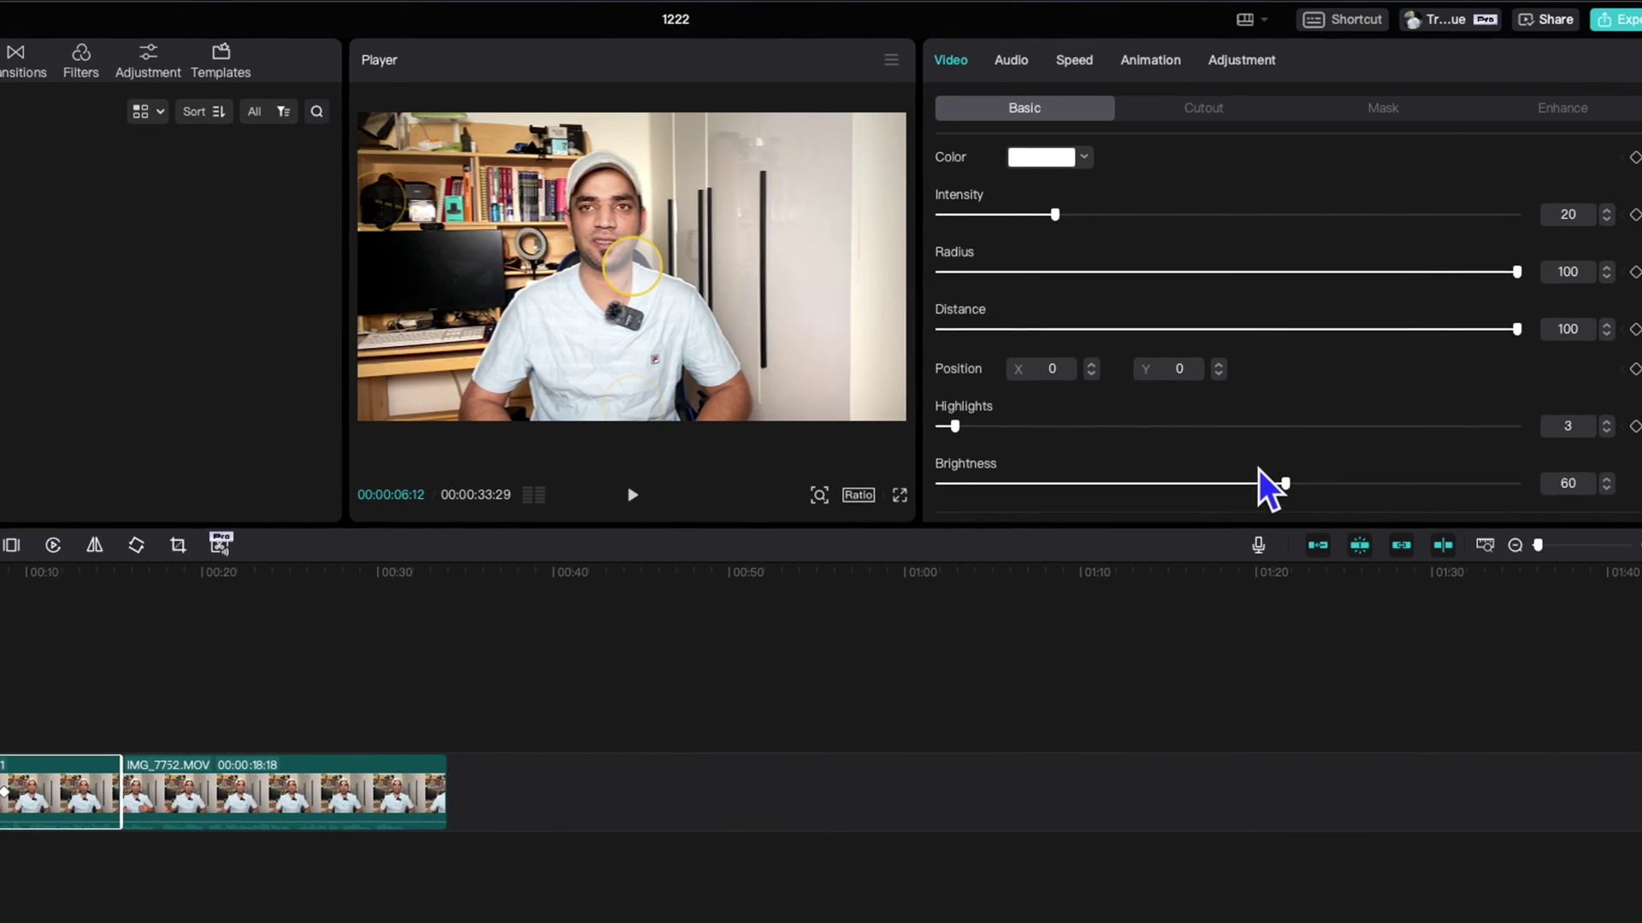
pyautogui.scroll(-5, 1265, 487)
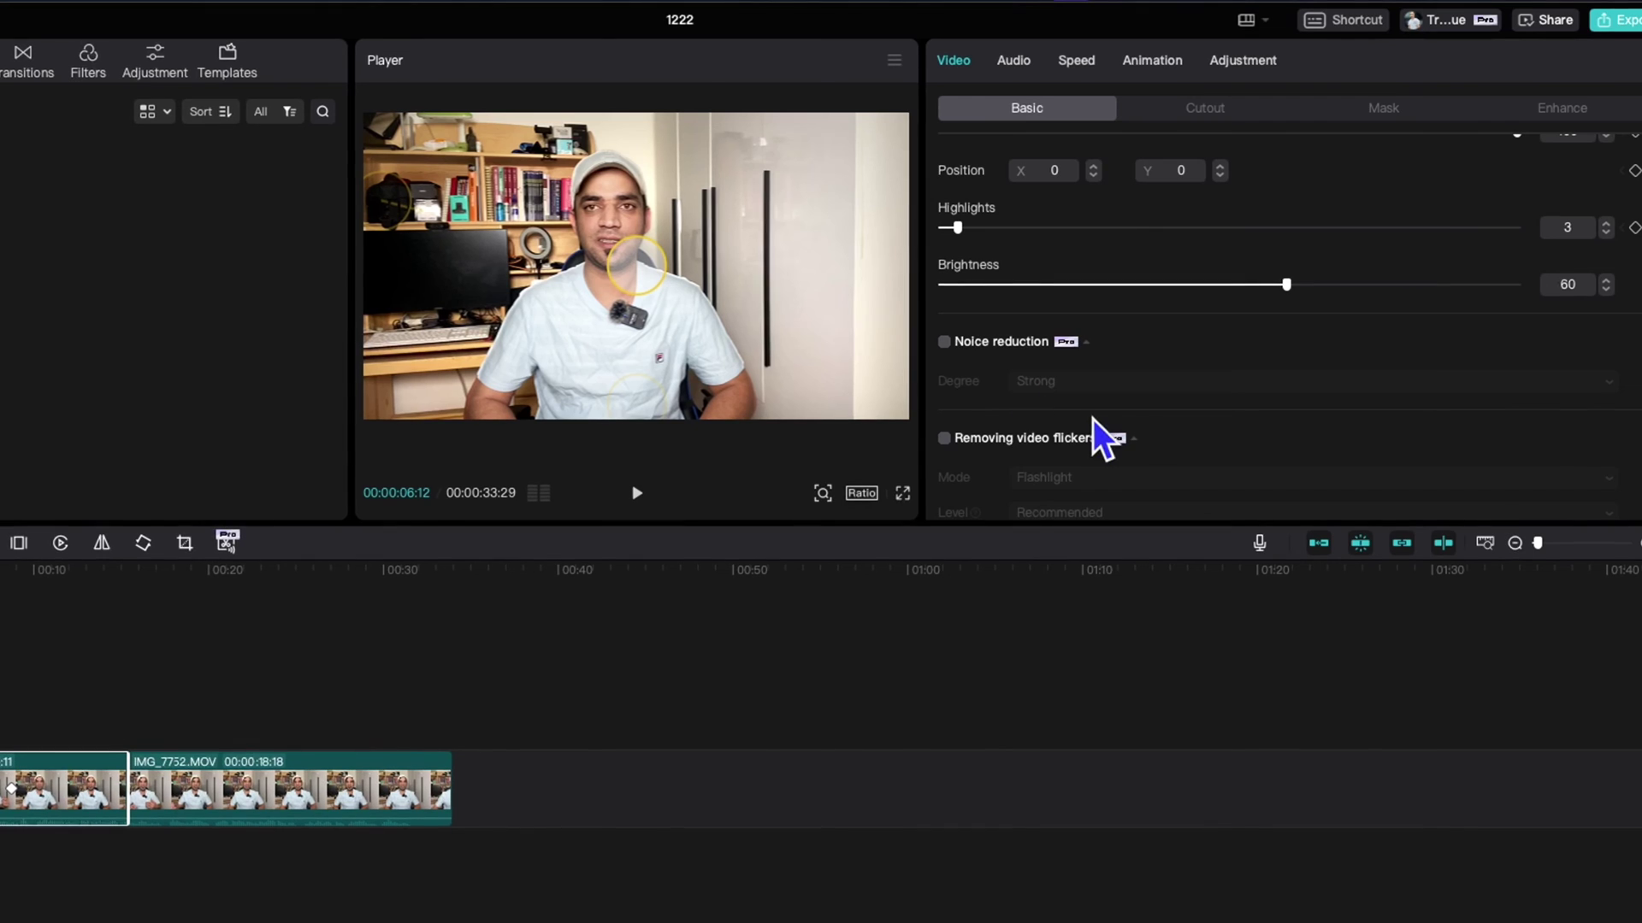
# Enable Strong noise reduction after toggling it off and on, then select another light in the Player
pyautogui.click(946, 342)
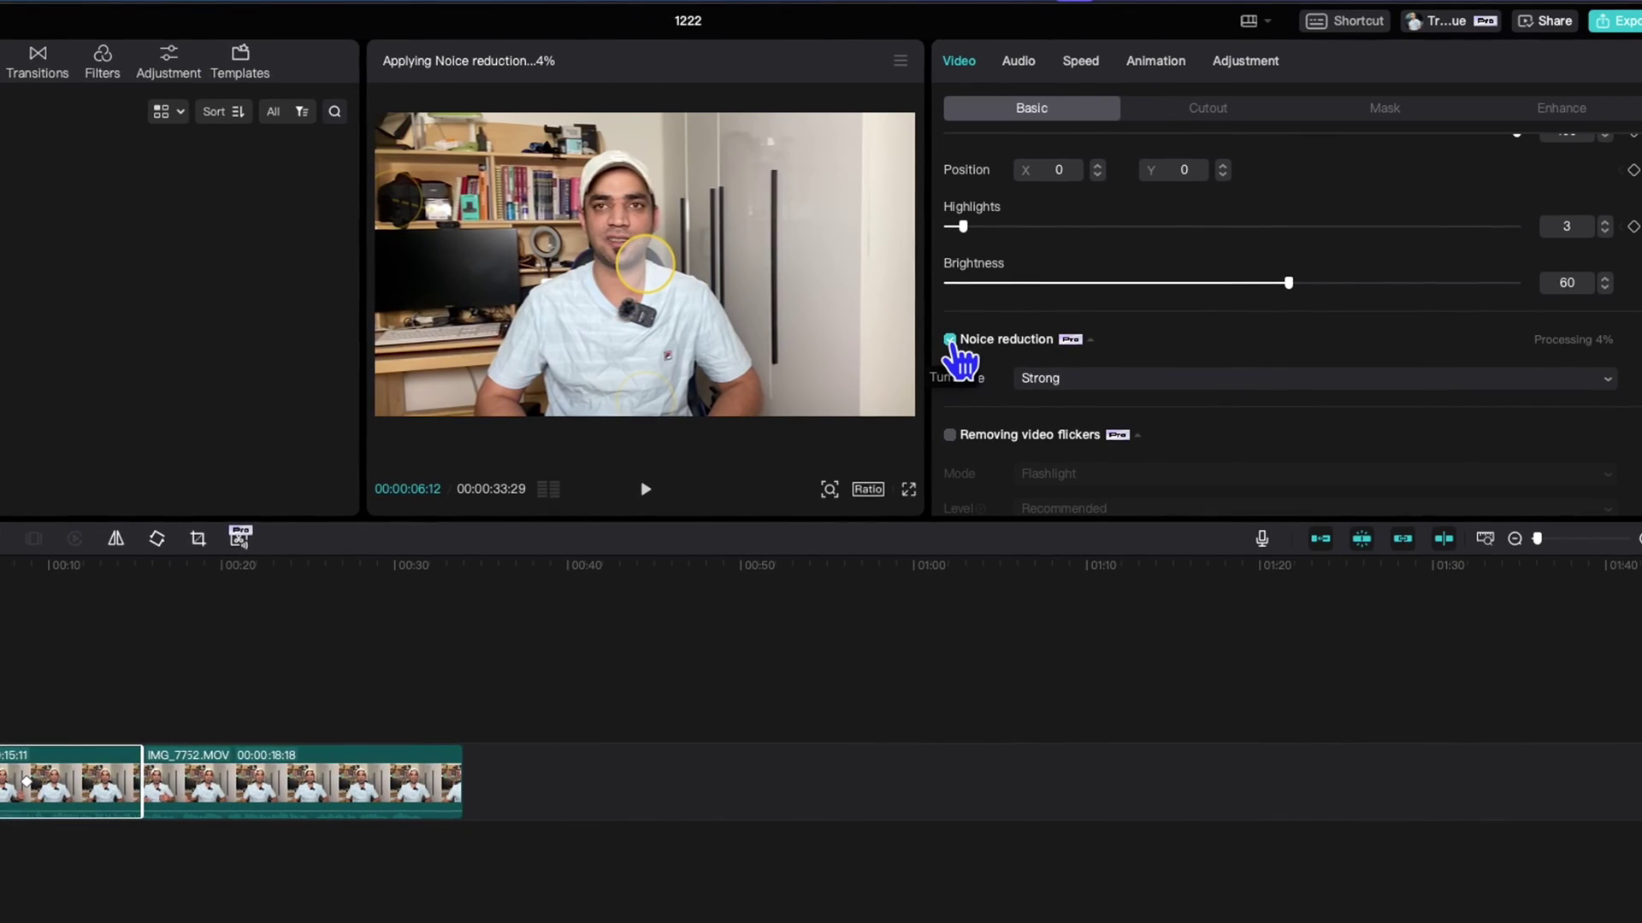
pyautogui.click(949, 342)
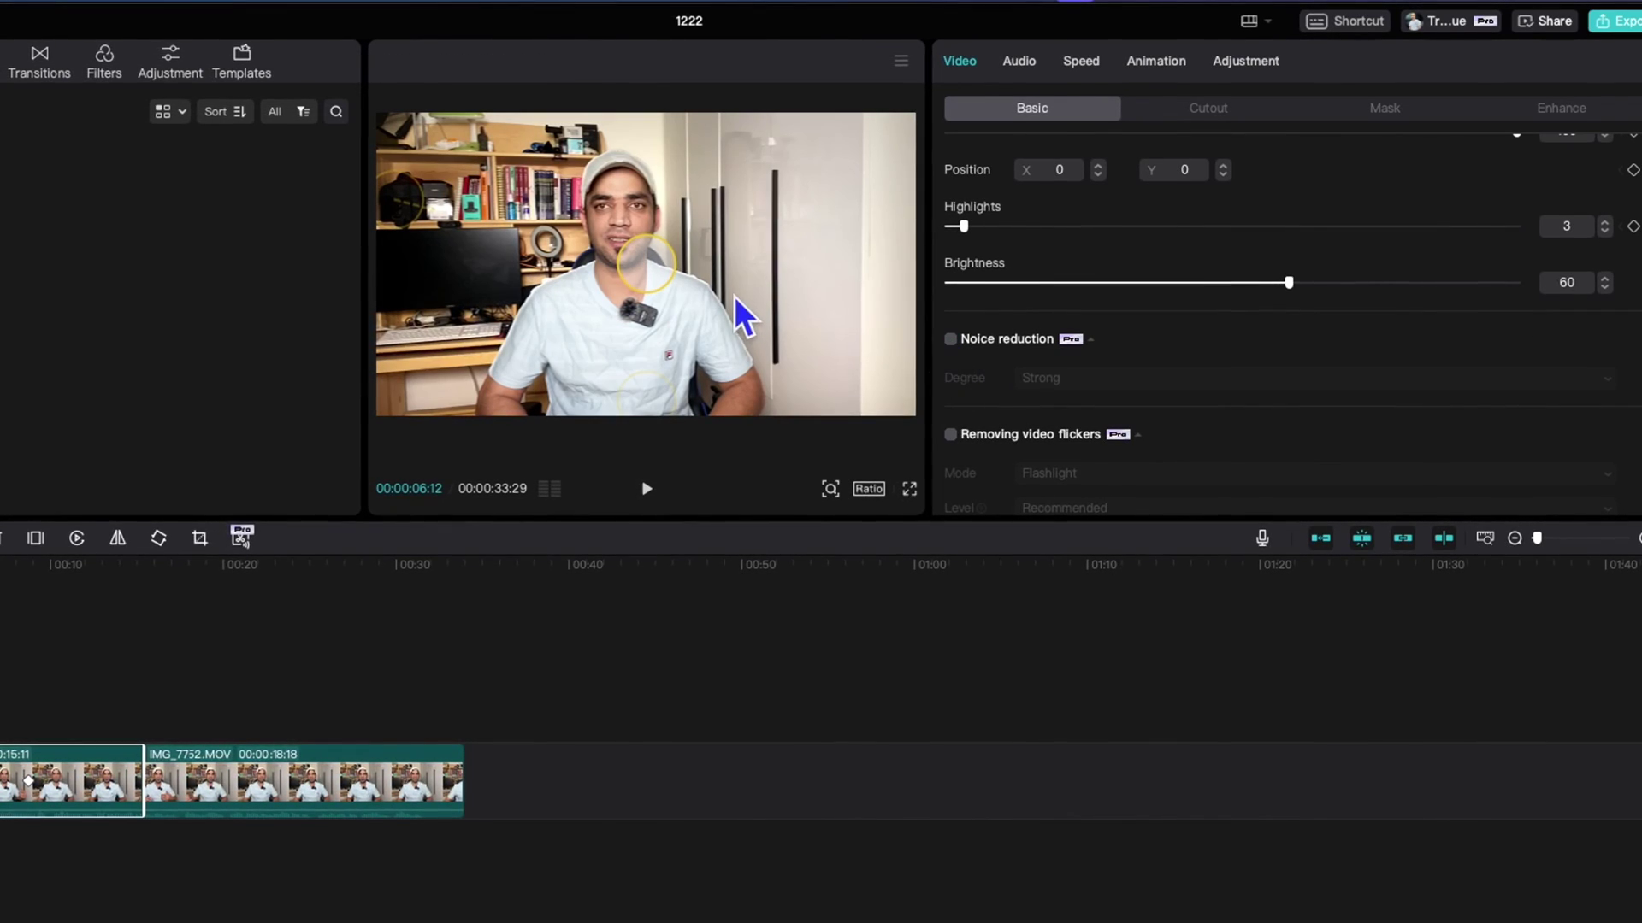
pyautogui.click(952, 339)
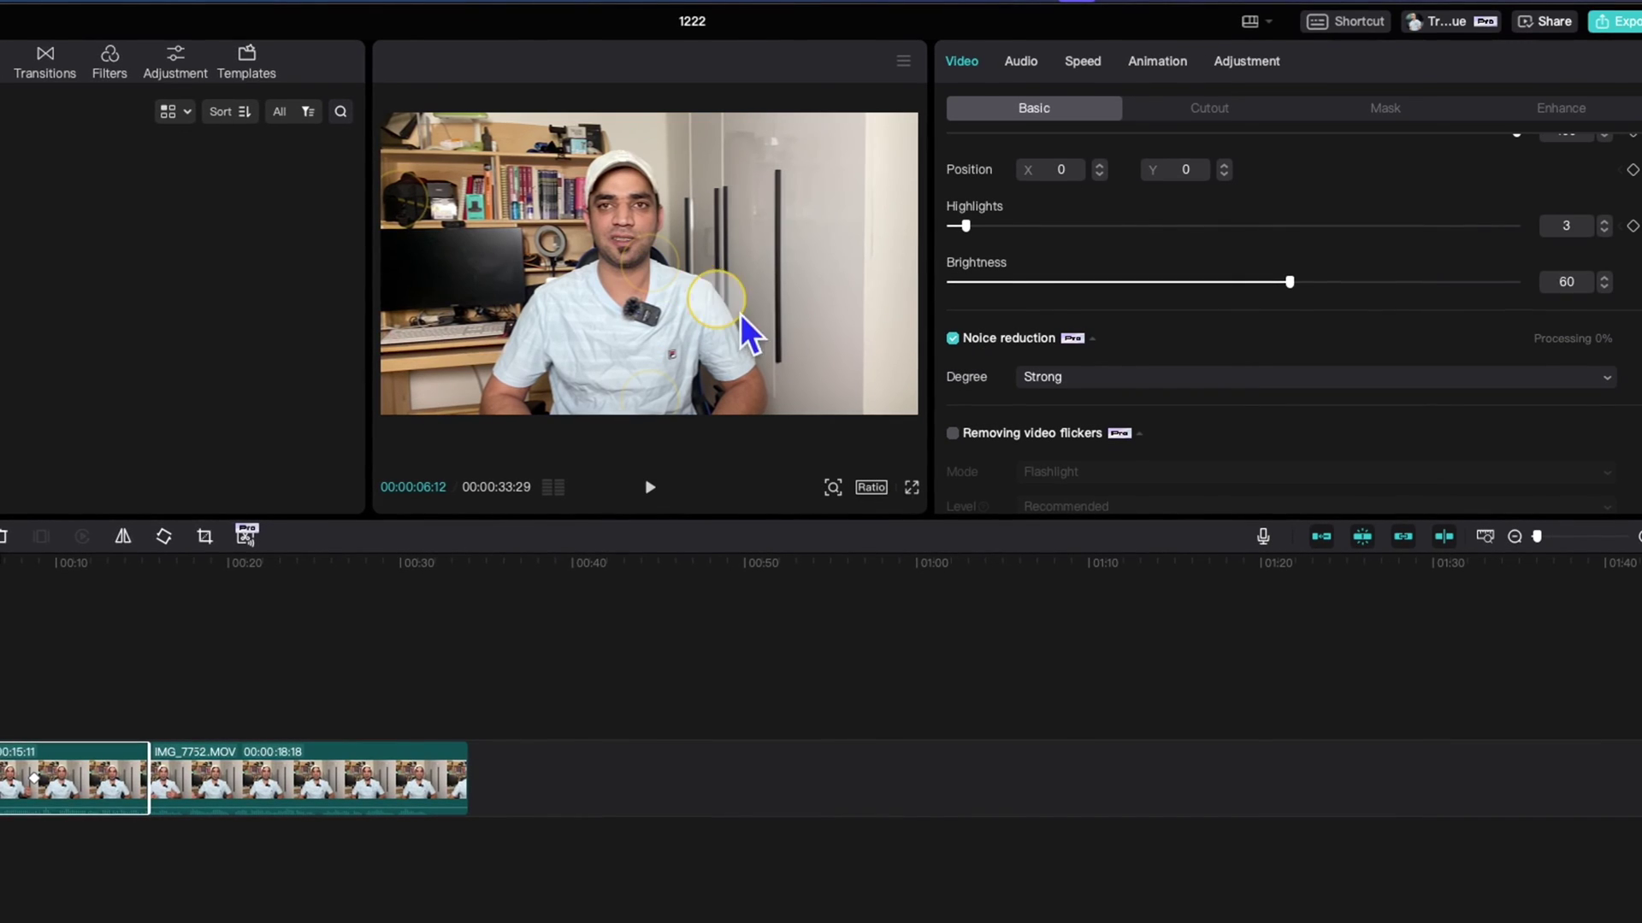
pyautogui.click(434, 376)
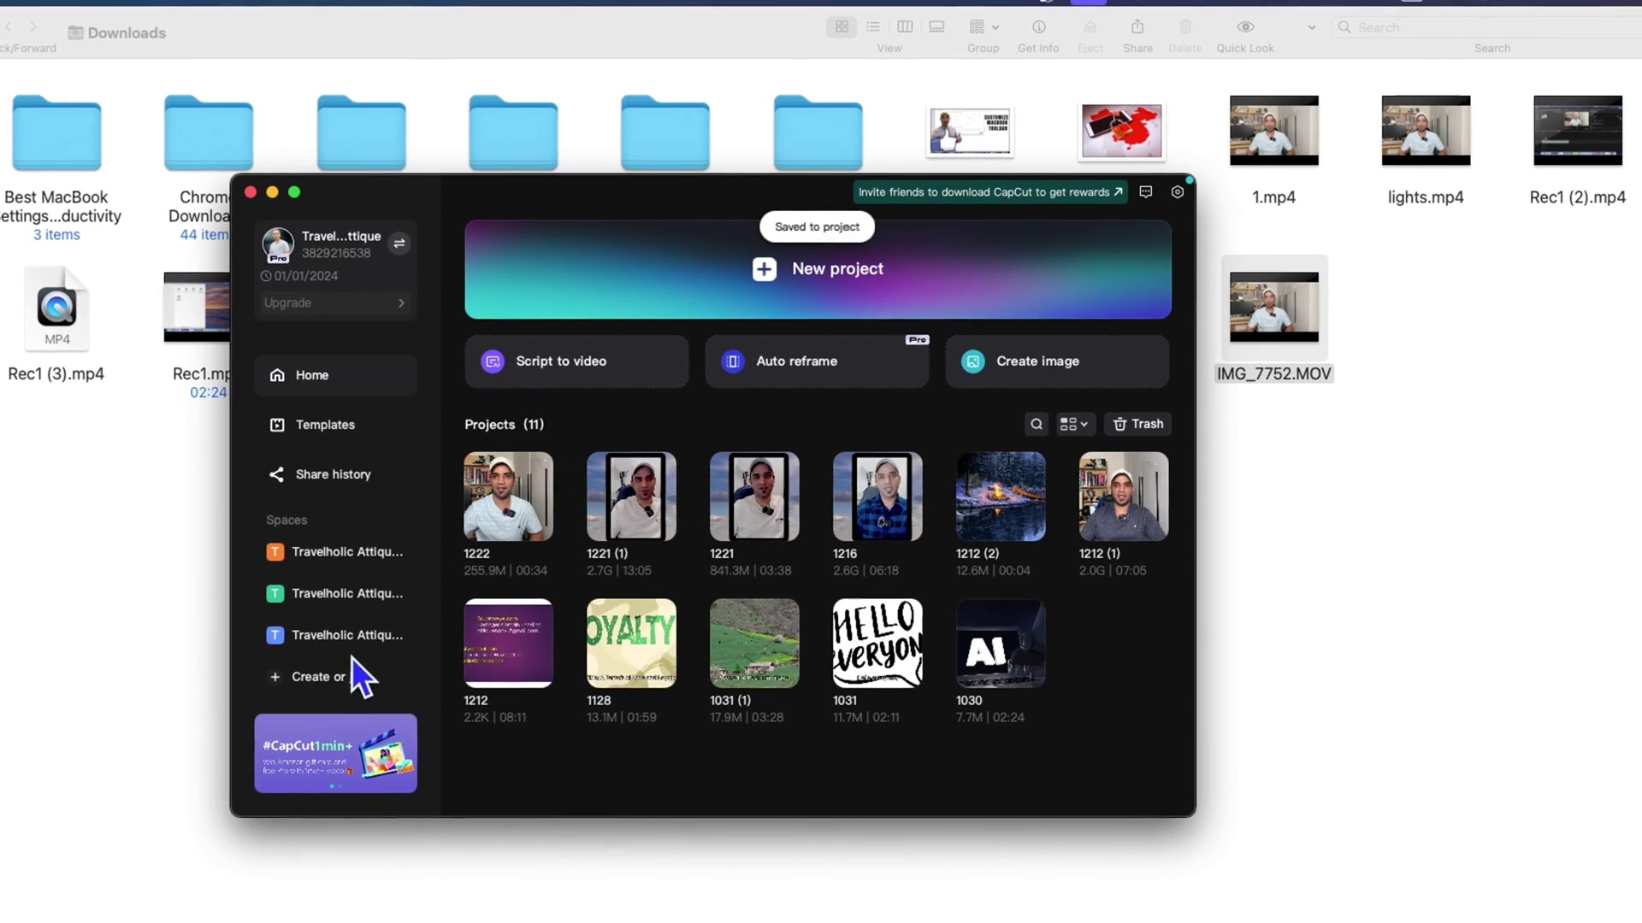
# Switch the sidebar promo to Invite Friends, open its rewards window, and move it right
pyautogui.click(271, 751)
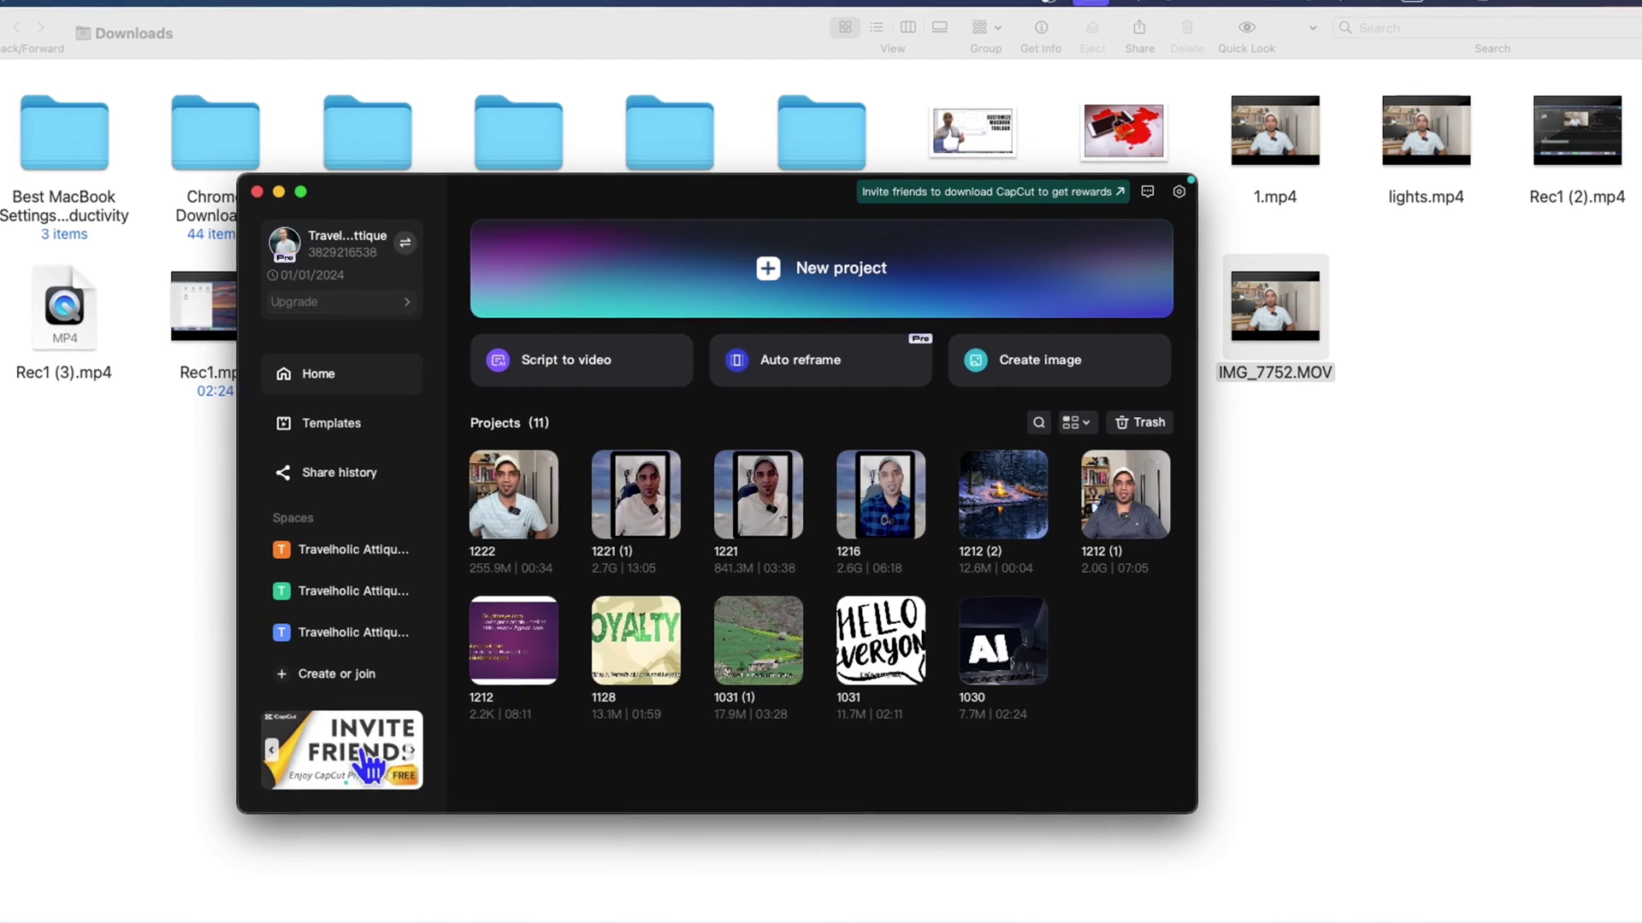
pyautogui.click(370, 763)
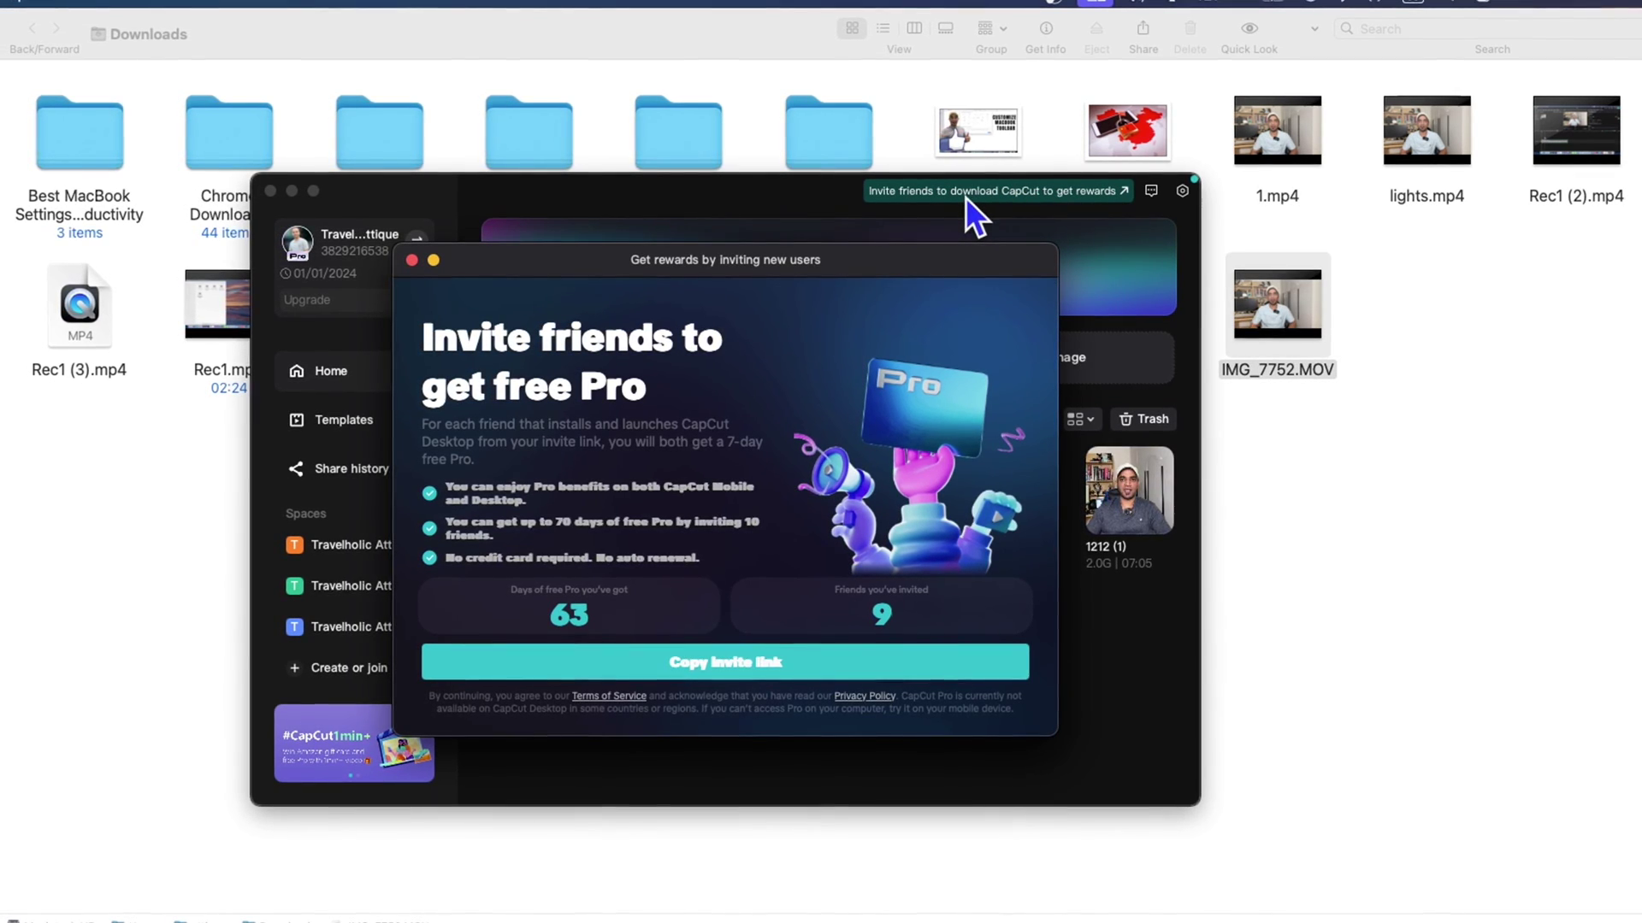
pyautogui.moveTo(896, 263); pyautogui.dragTo(1131, 255)
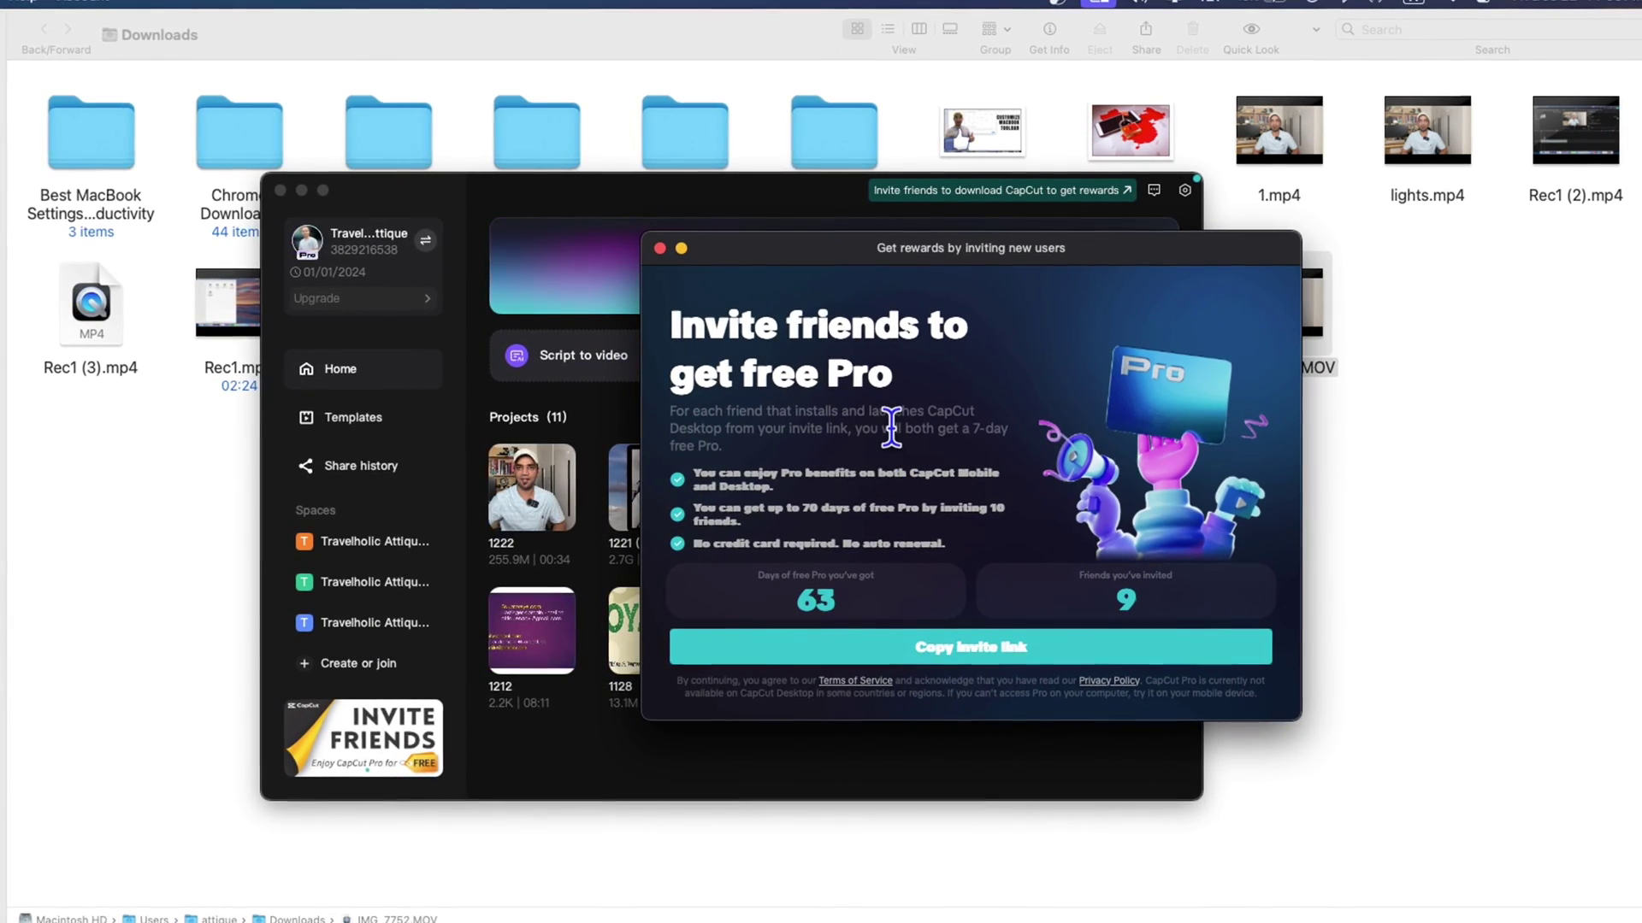